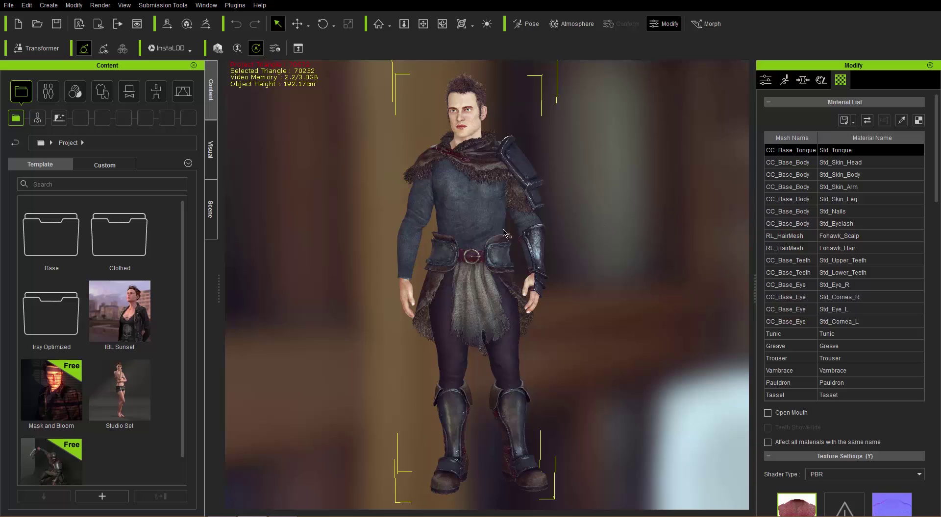
Open the FBX export settings for the character and choose Unreal as the target tool preset
middle_drag(425, 214, 442, 223)
right_drag(544, 238, 515, 273)
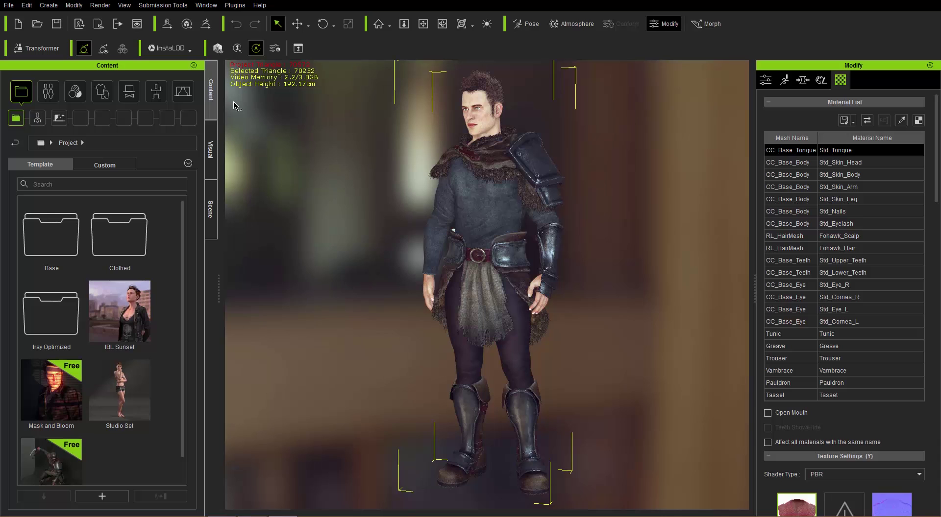
click(11, 5)
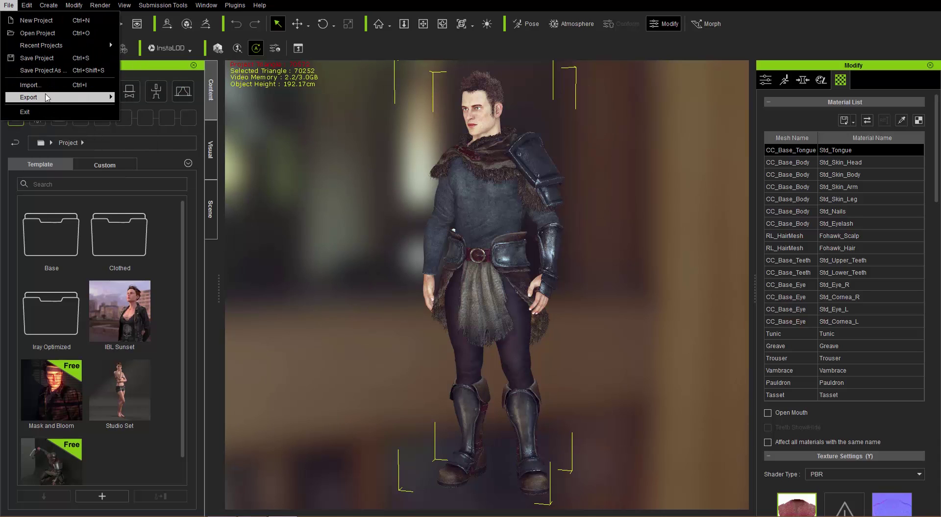
mouse_move(60, 99)
click(184, 151)
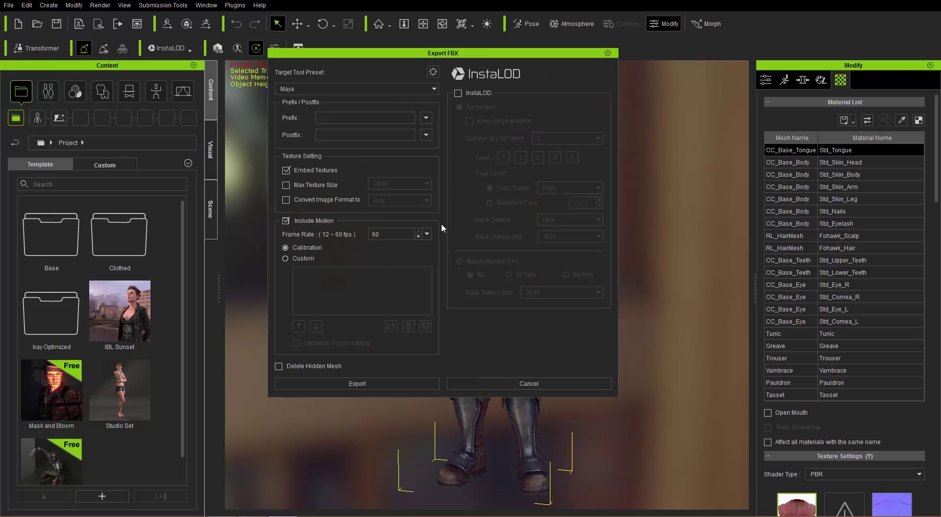
click(412, 91)
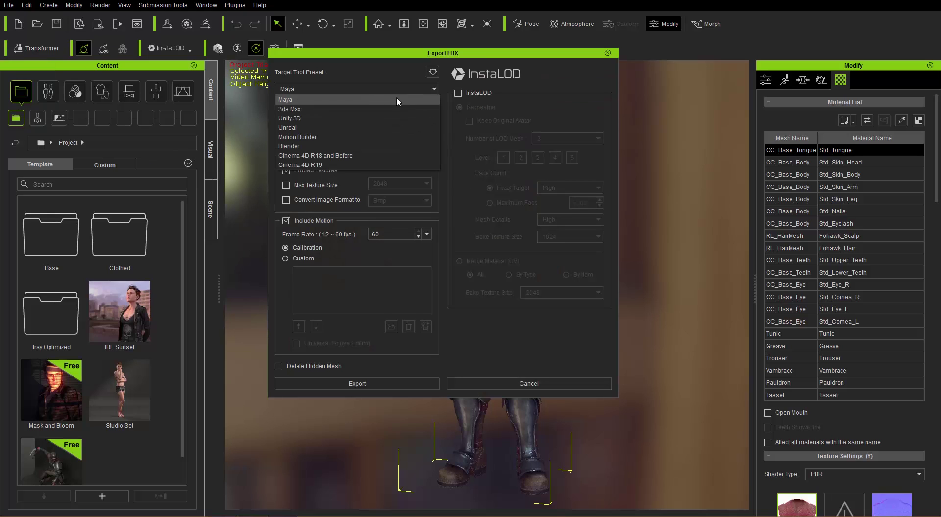
click(294, 128)
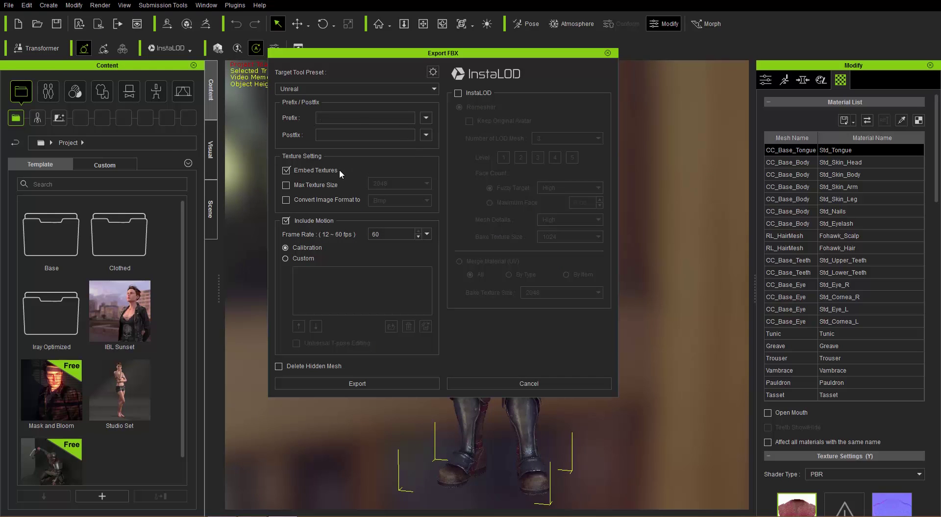
Turn off Embed Textures and set the exported motion's frame rate to 30 fps
click(324, 169)
click(426, 234)
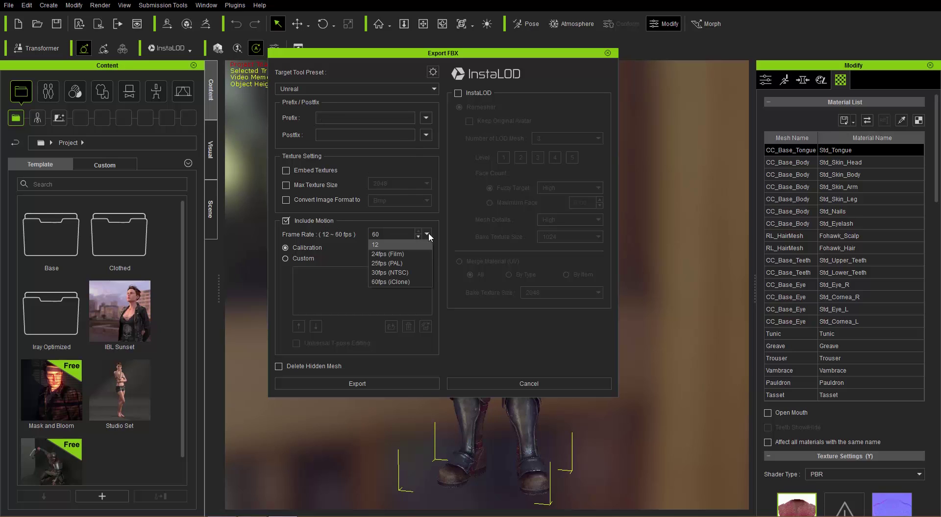
click(395, 272)
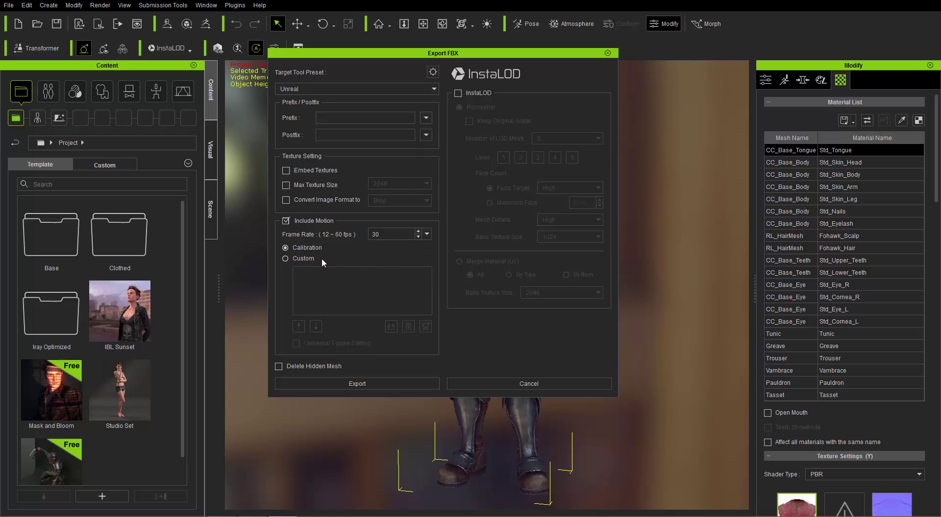
Switch the included motion to Custom and load 0_Open A_UE4 from the project's rlMotion folder
click(307, 259)
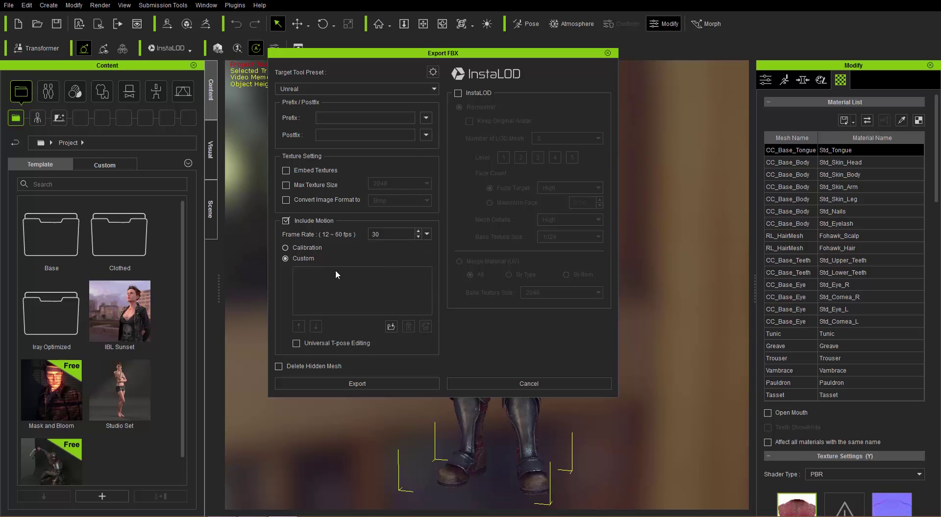
click(391, 327)
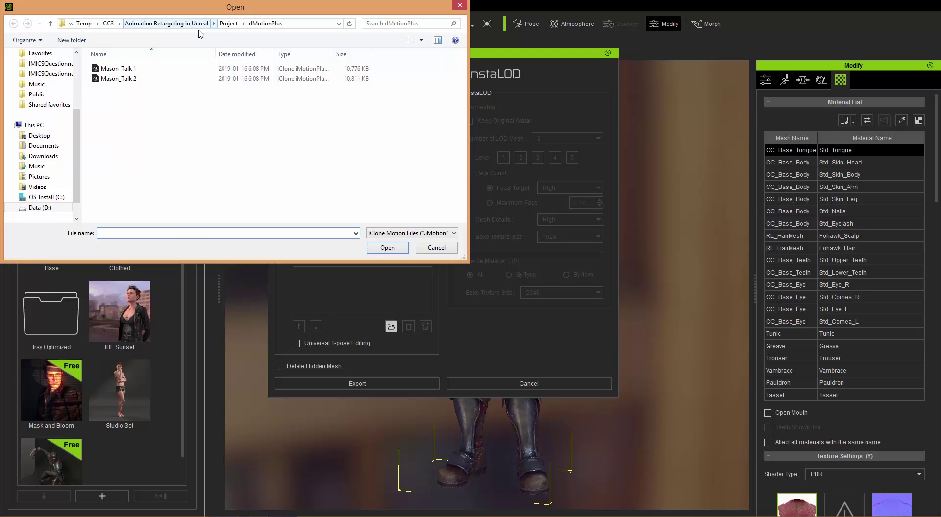
click(228, 23)
double_click(122, 79)
click(127, 70)
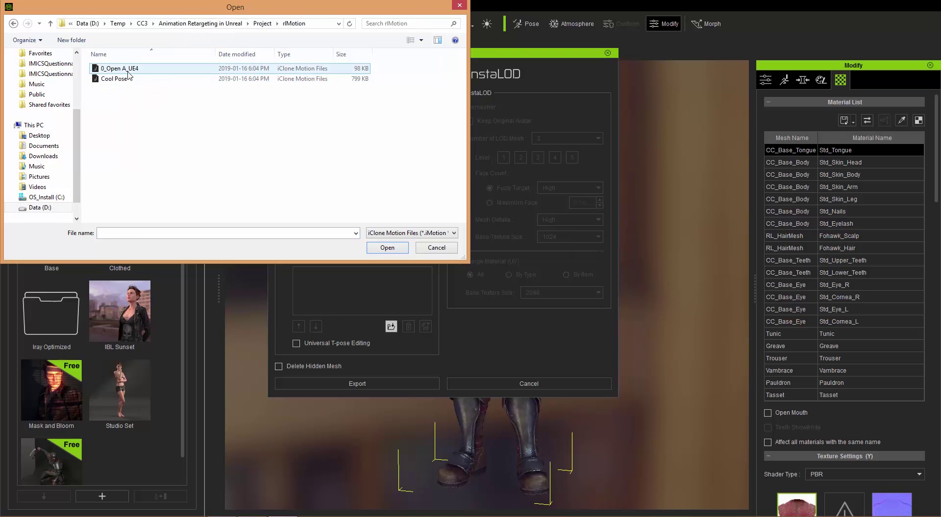
click(387, 248)
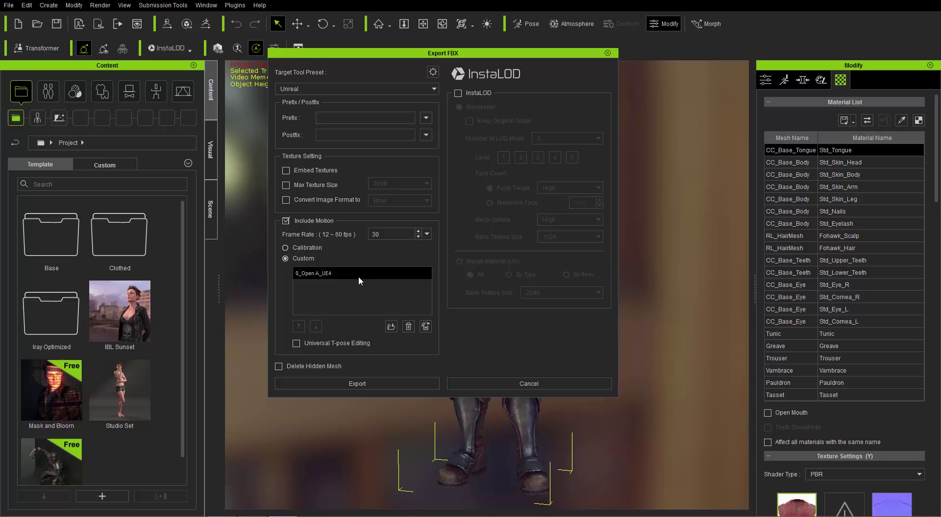
Add the Cool Pose motion and order the custom motion list with 0_Open A_UE4 first
click(391, 327)
double_click(113, 79)
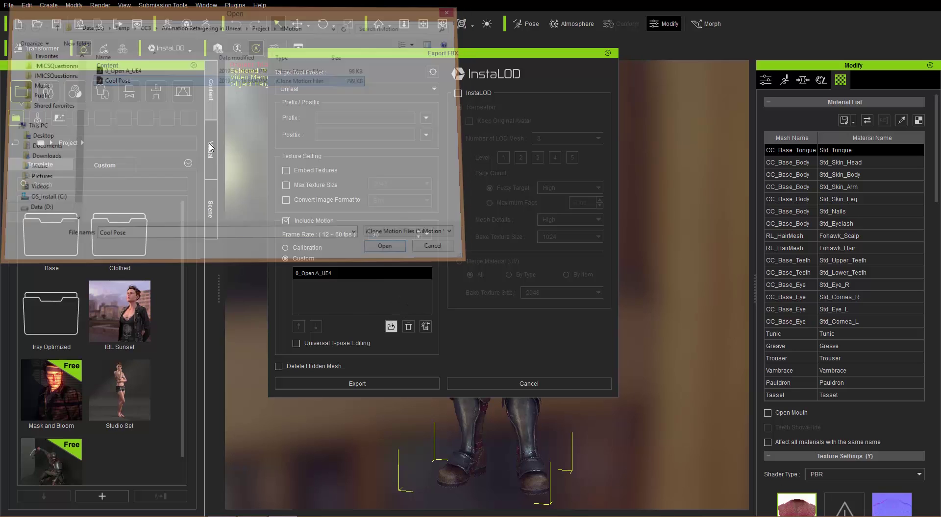
click(314, 286)
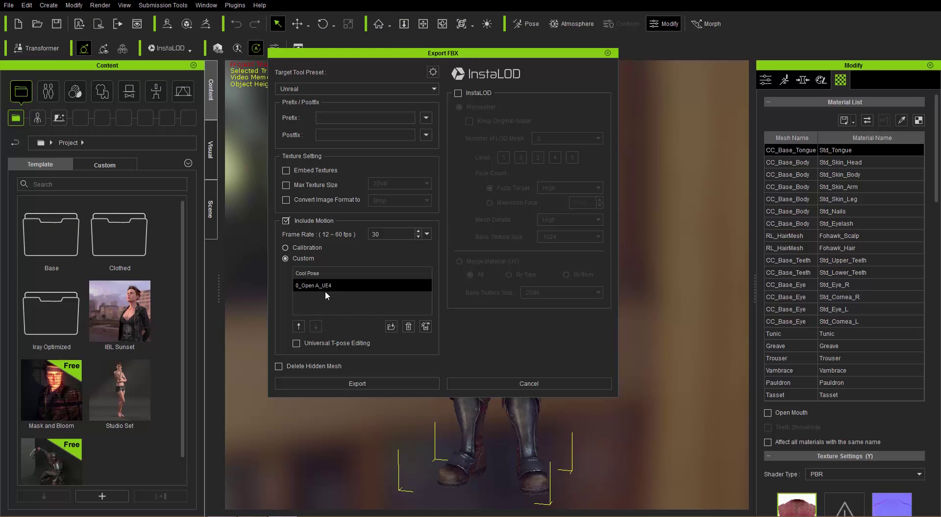
click(299, 326)
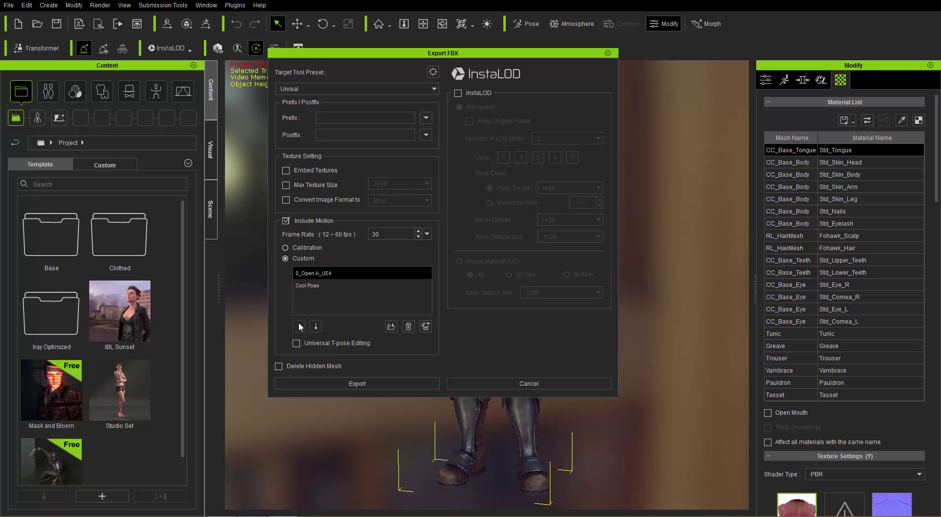
Start exporting with Delete Hidden Mesh enabled, browse to the NeatDude folder on the Desktop, and cancel the export
click(343, 384)
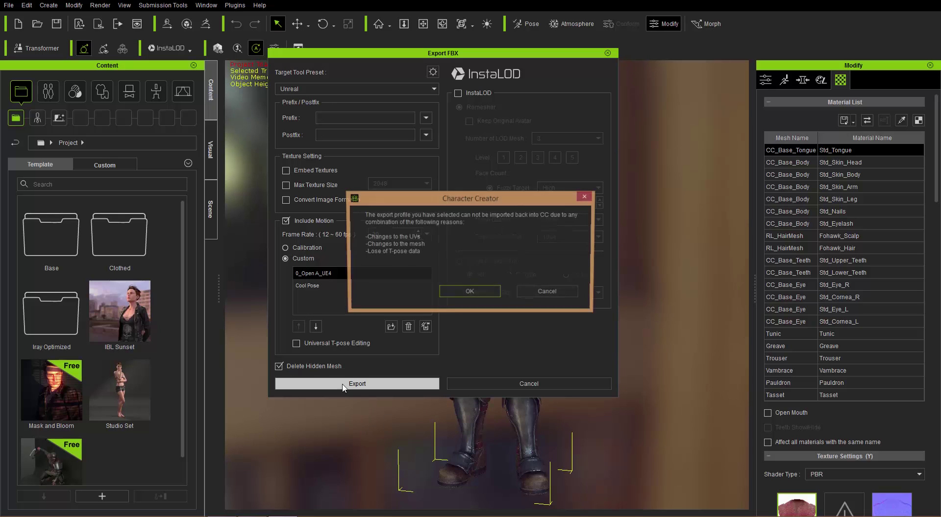
click(484, 292)
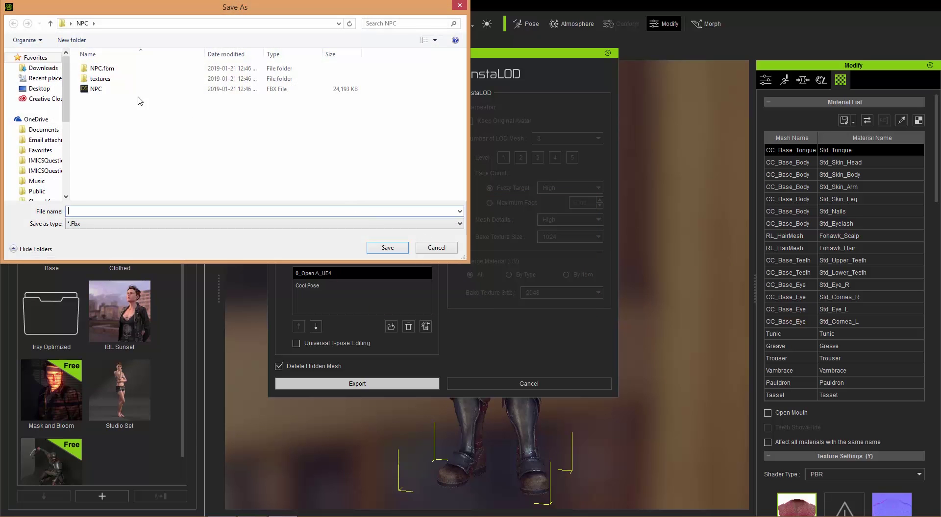
click(55, 88)
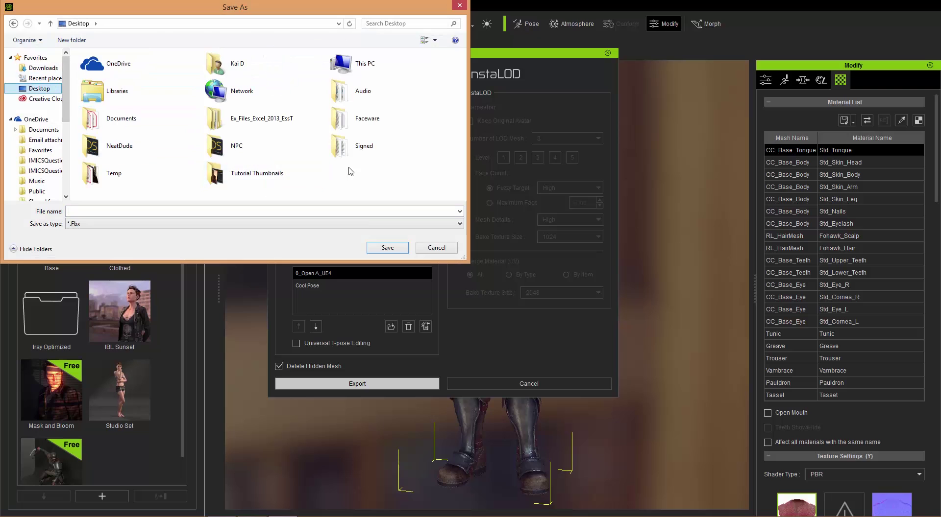
click(128, 147)
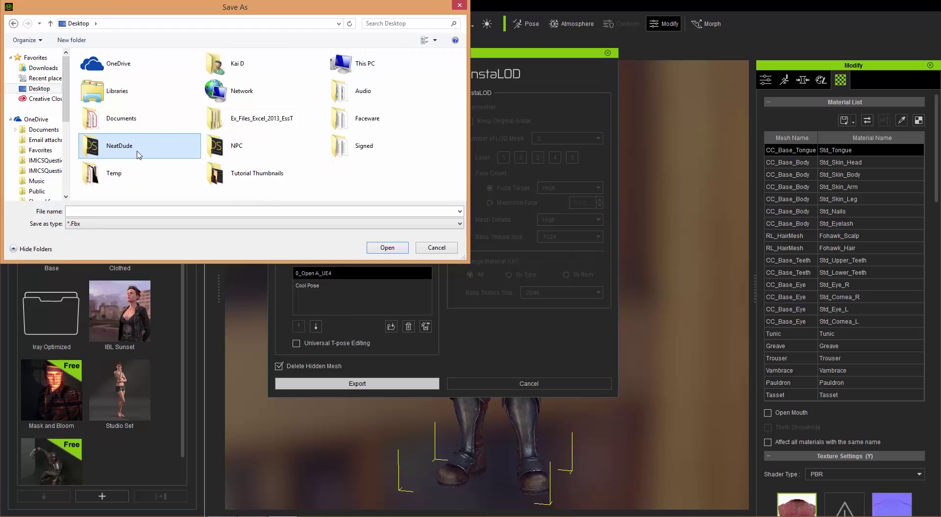
click(445, 249)
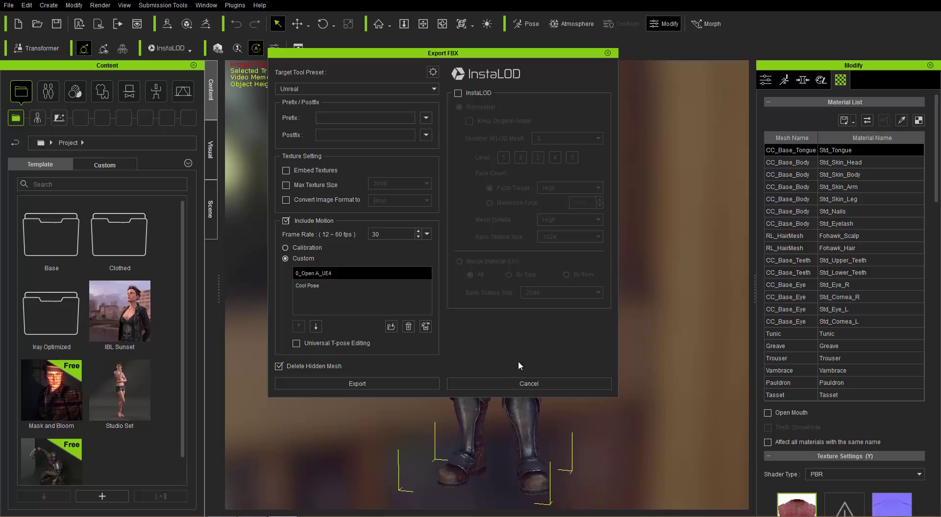
click(523, 381)
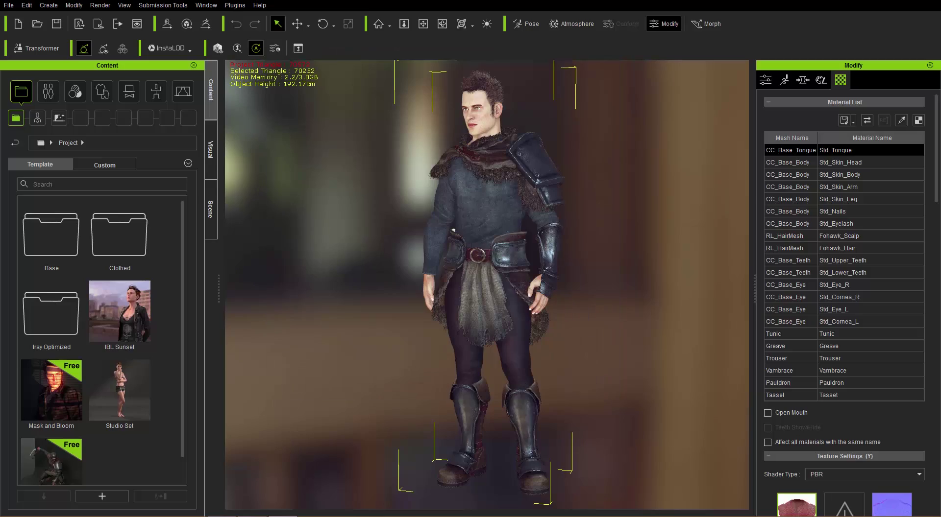
Minimize Character Creator, switch to the Unreal Editor, and show the project's root Content folder
click(934, 1)
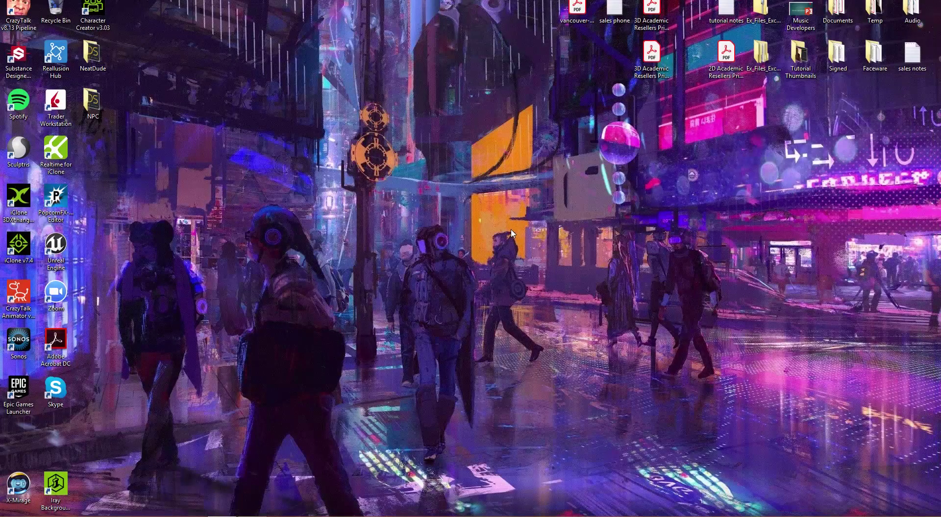
key(alt+Tab)
key(alt+Tab)
key(alt+Tab)
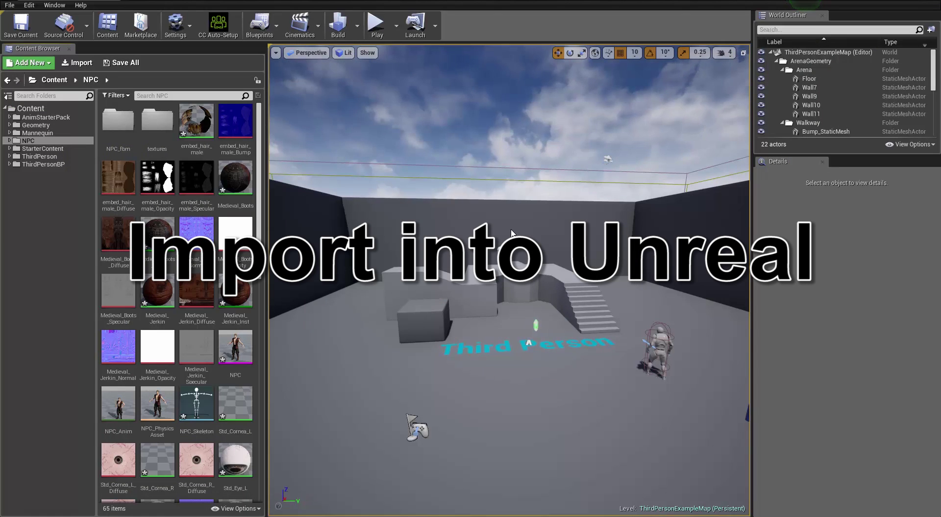
click(62, 198)
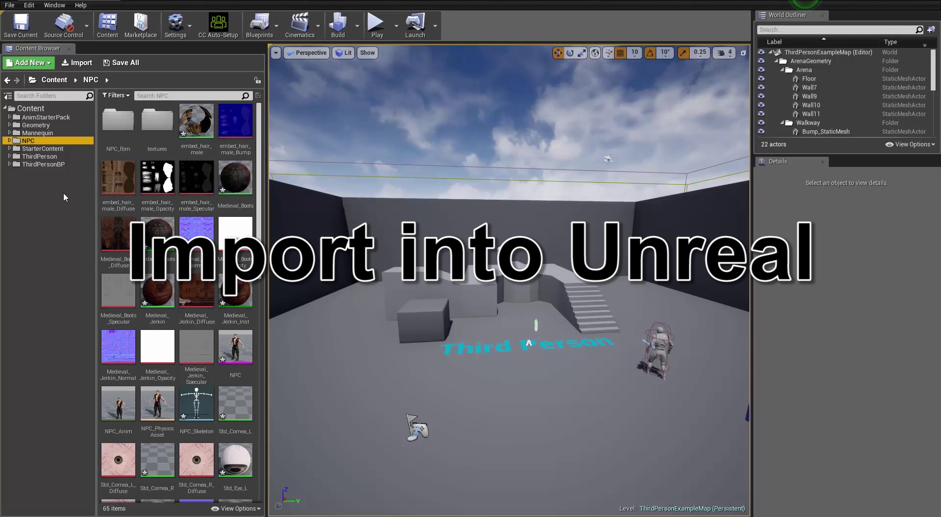
click(31, 108)
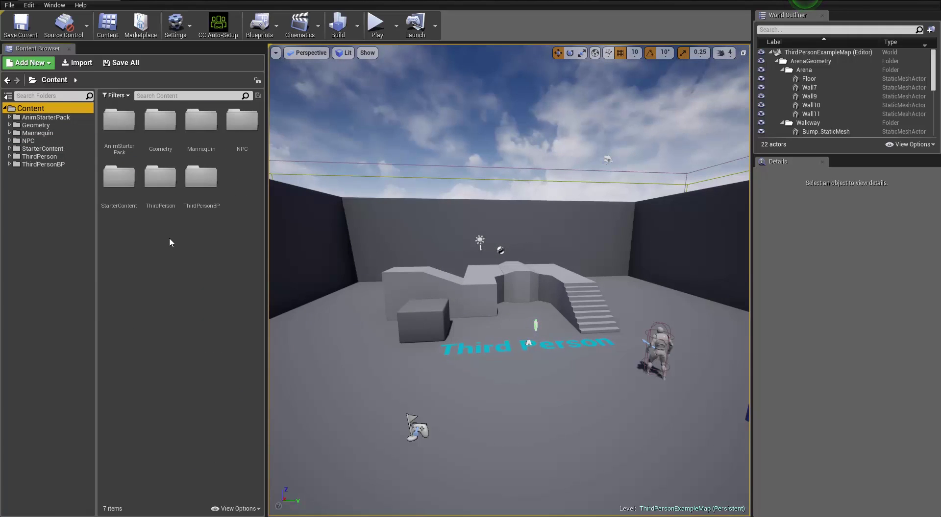
Create a folder named NeatDude in the root Content folder and open it
click(44, 65)
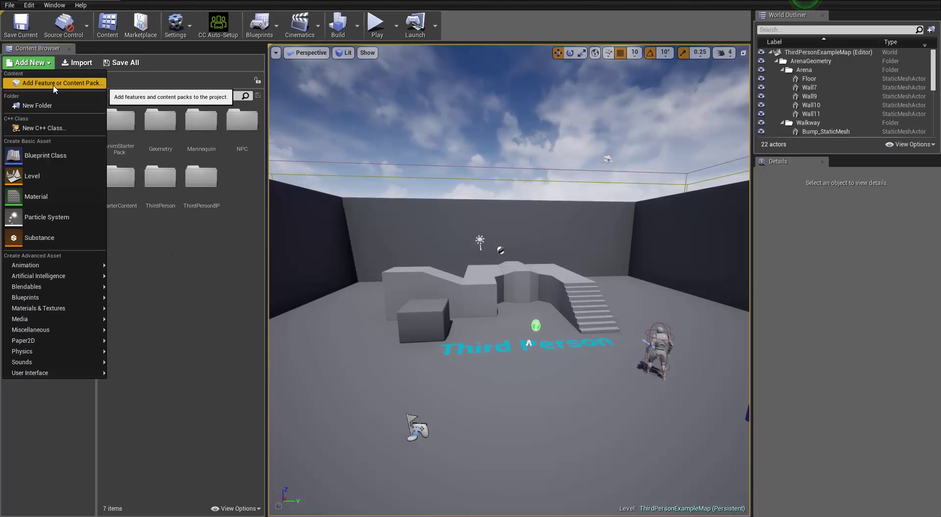
click(40, 105)
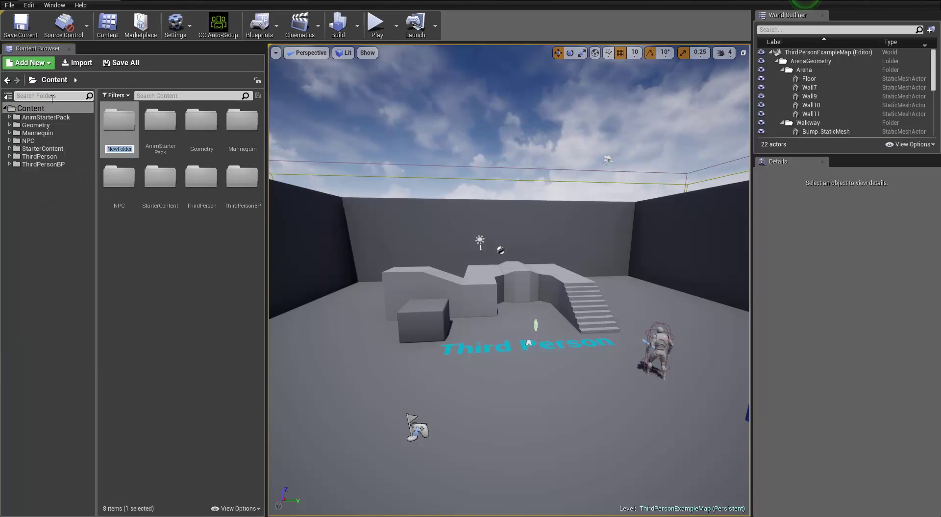
text(NeatDude)
key(Return)
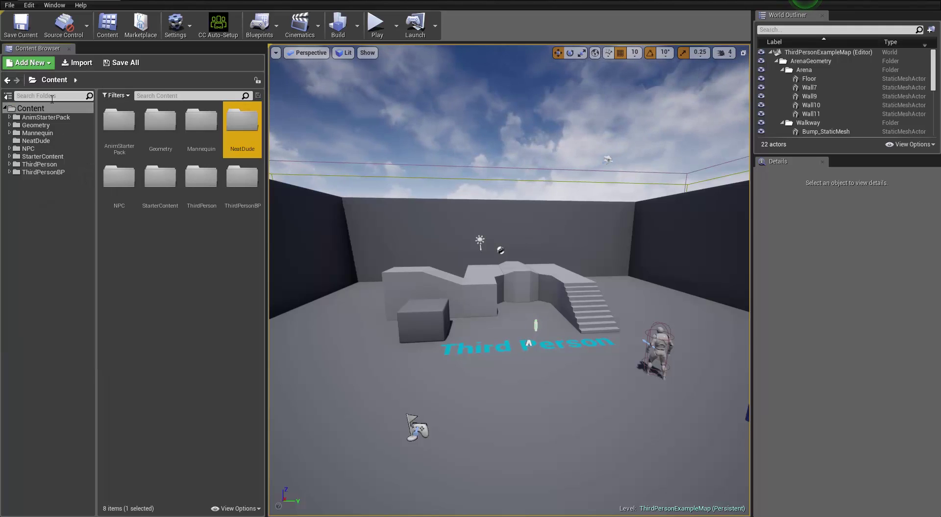
double_click(251, 126)
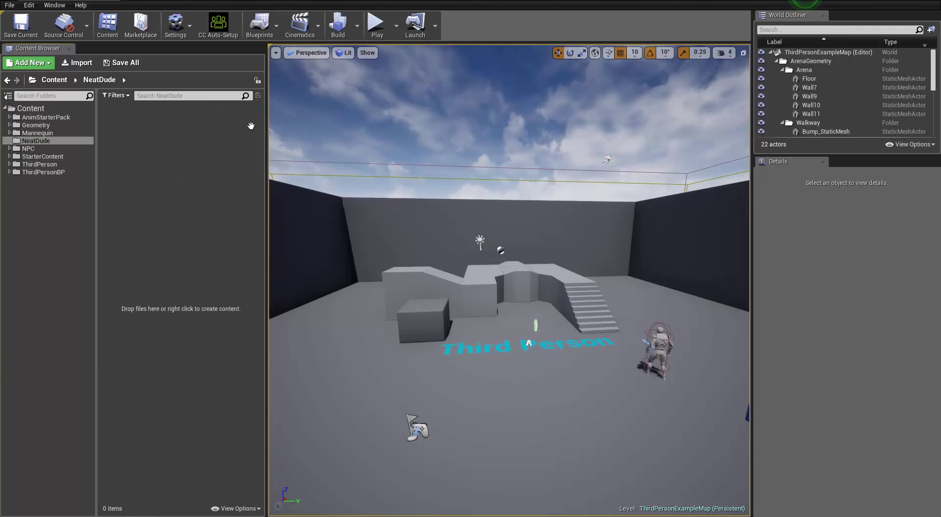
Bring the NeatDude.fbm folder, textures folder and NeatDude FBX file from the Desktop's NeatDude folder into the Unreal NeatDude folder for import
key(super+d)
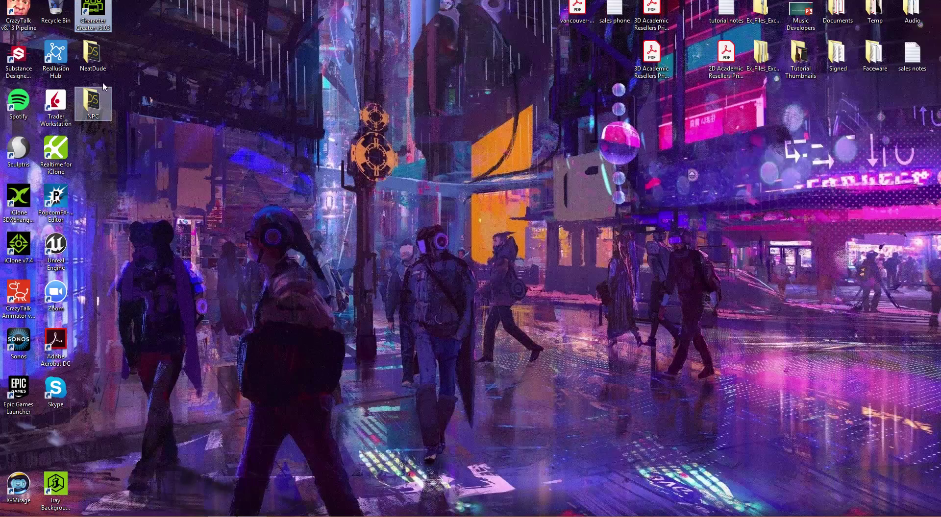
double_click(93, 54)
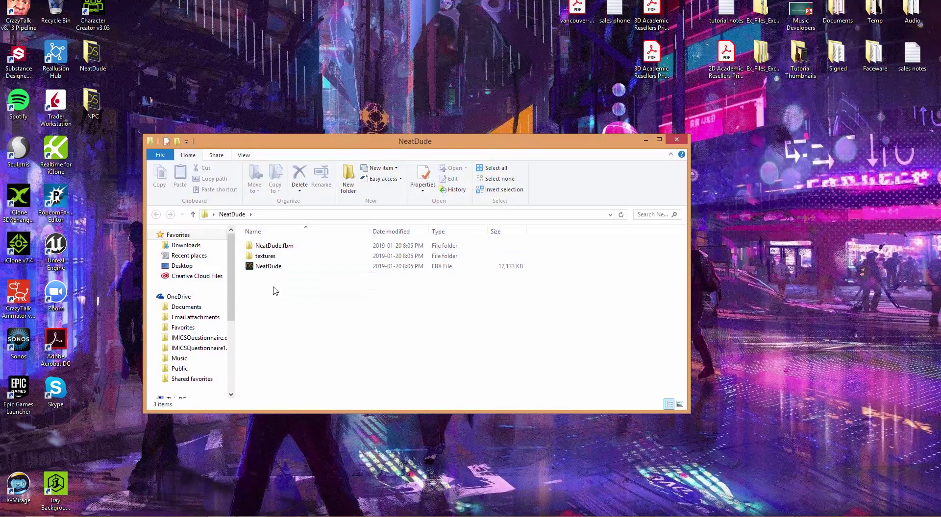
drag(275, 292, 275, 245)
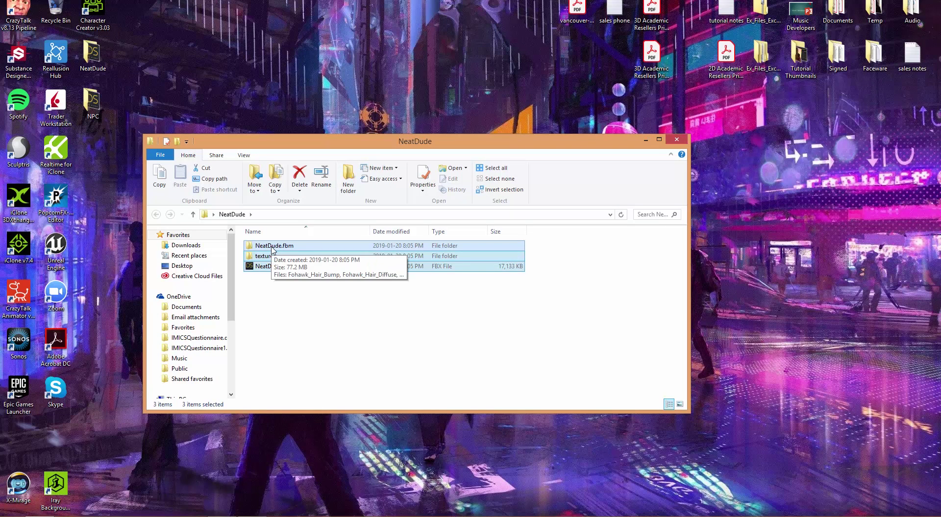
drag(273, 249, 192, 181)
key(alt+Tab)
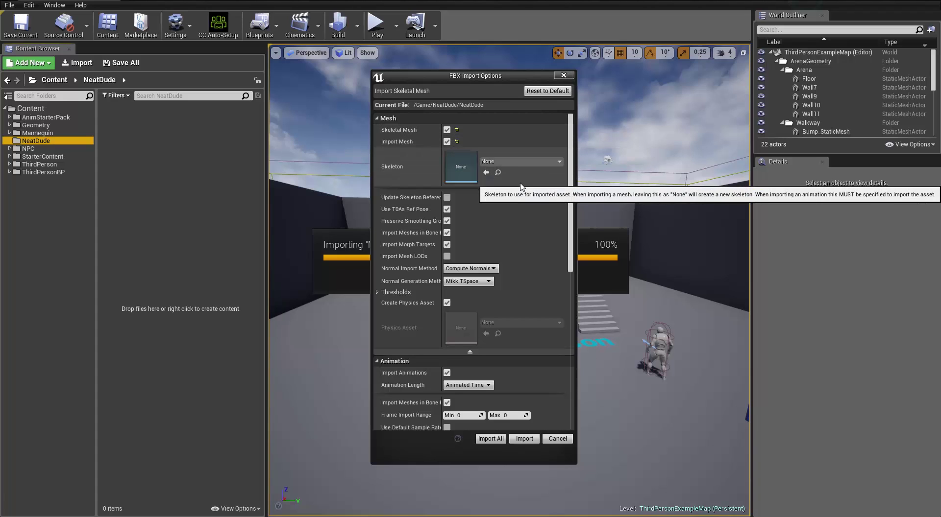
Import all NeatDude FBX content with Use T0As Ref Pose, Import Animations and Use Default Sample Rate enabled, and dismiss the message log
click(447, 209)
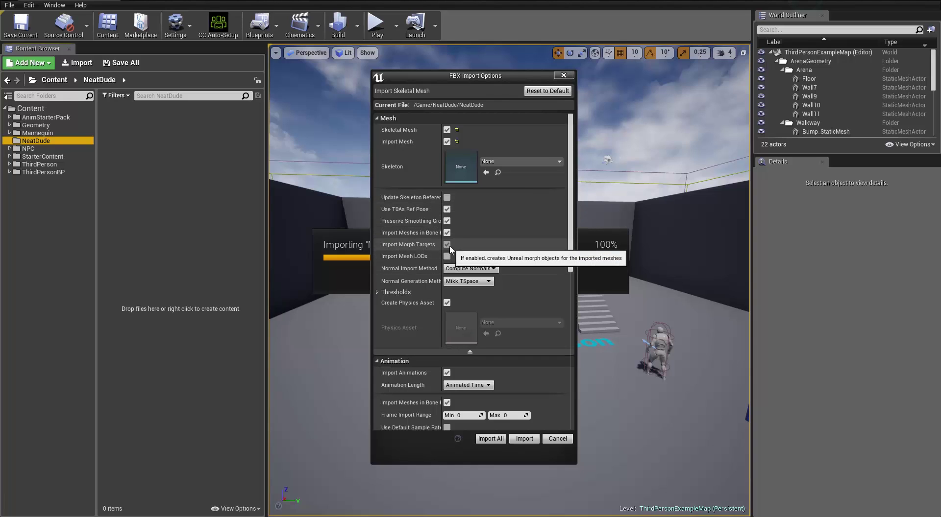
click(447, 373)
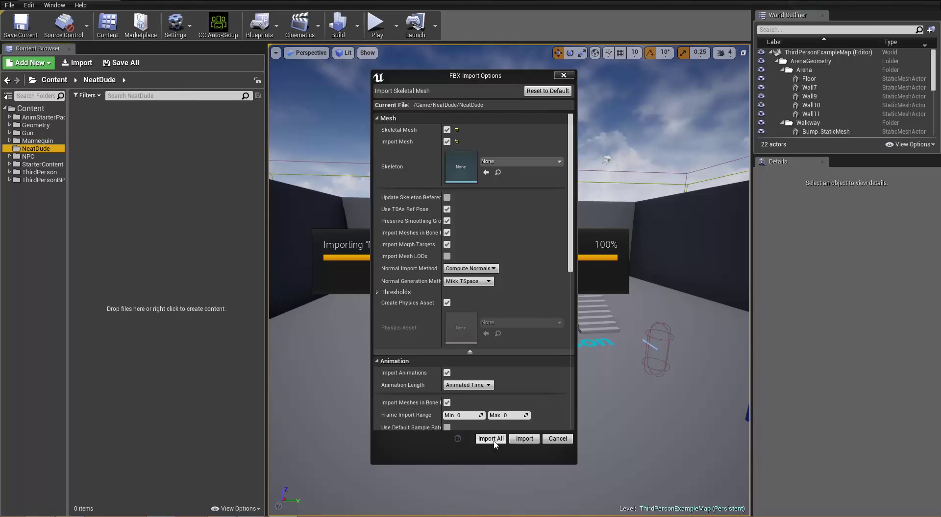
scroll(544, 332, down, 2)
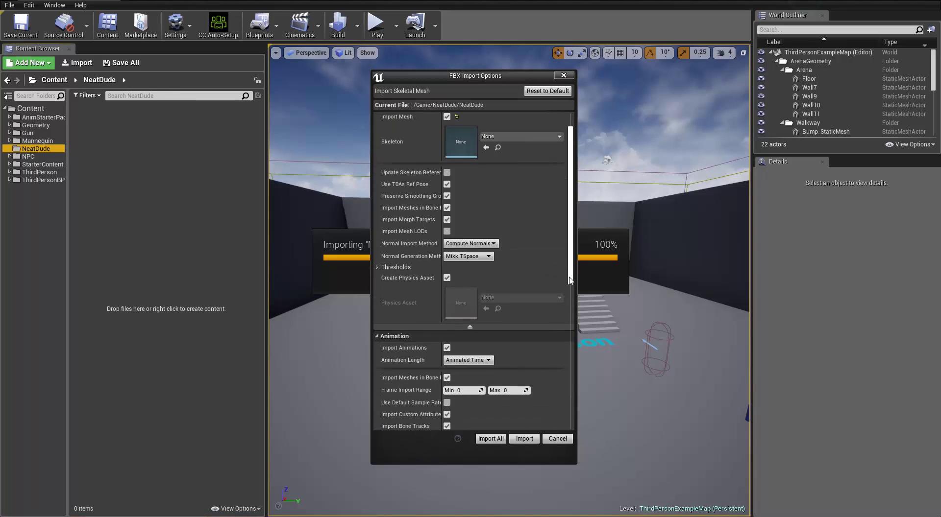
click(447, 391)
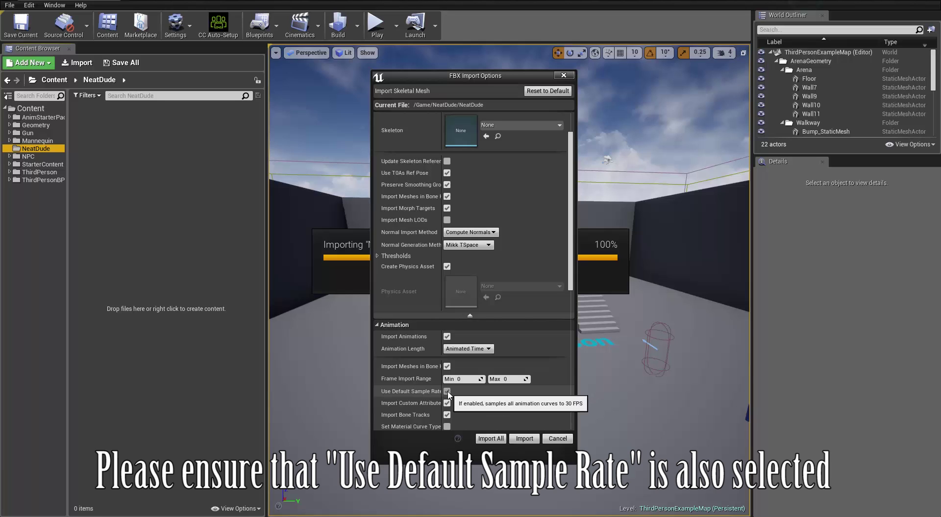
click(491, 438)
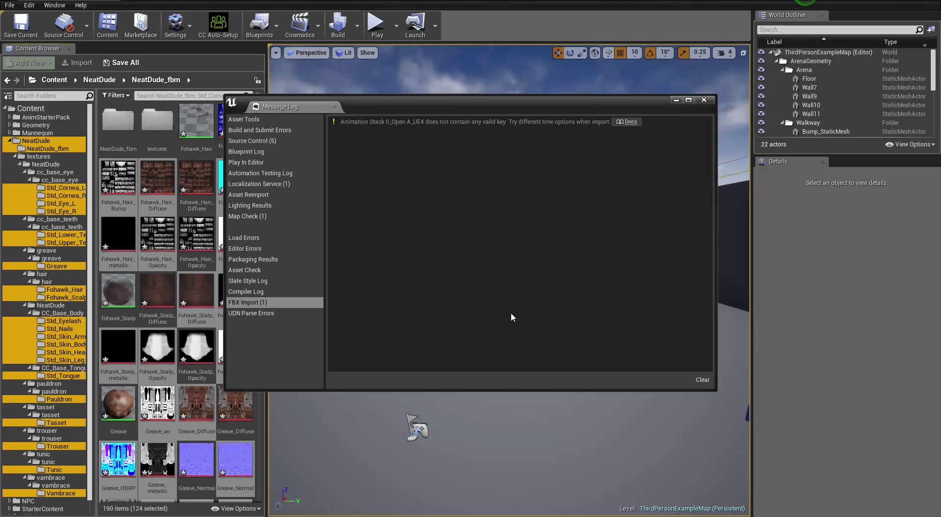
click(707, 101)
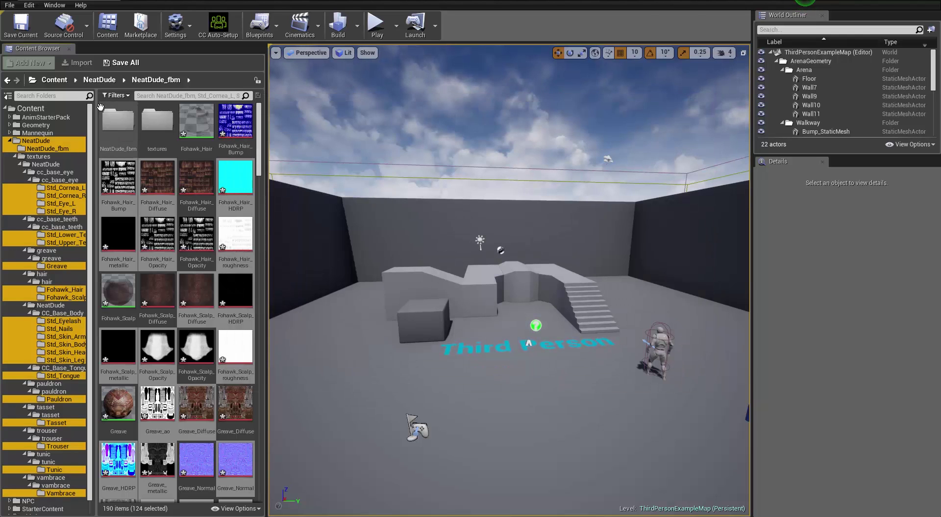
Show only the NeatDude folder's contents and save all the newly imported assets
double_click(26, 142)
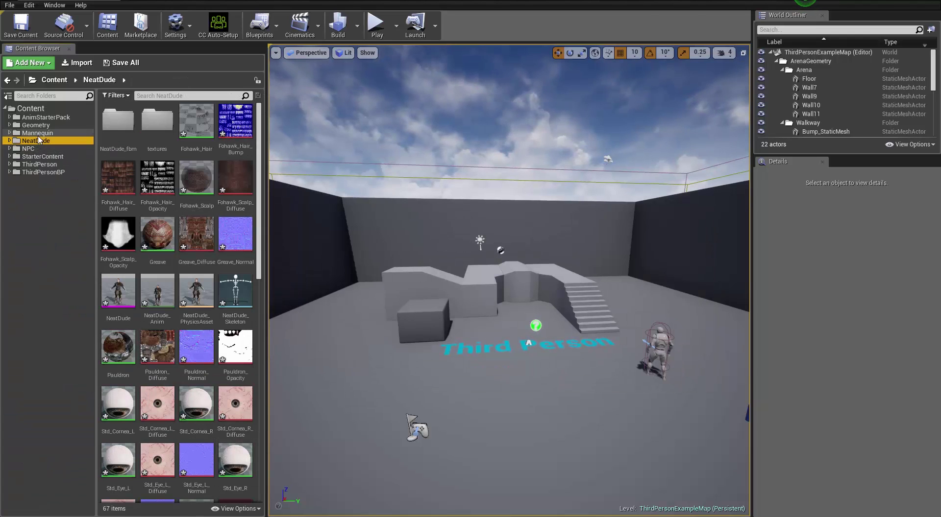
click(28, 148)
click(34, 142)
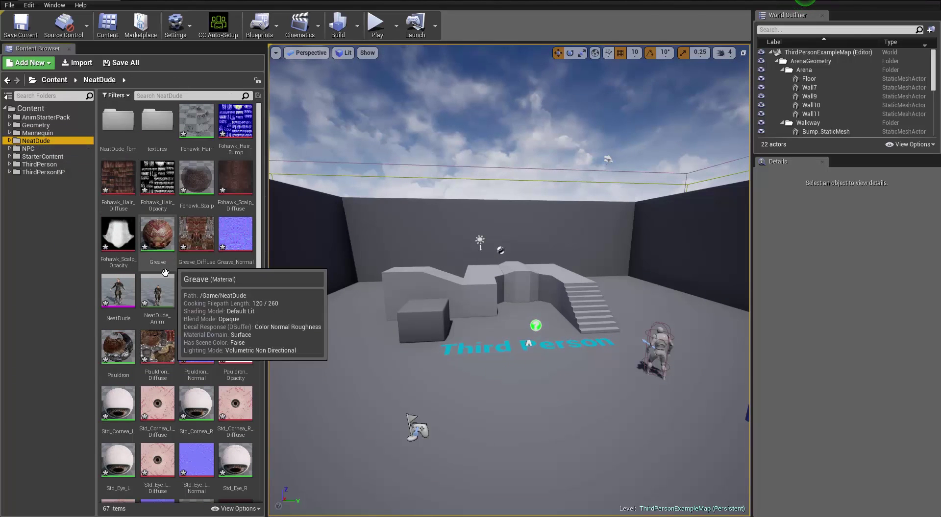
mouse_move(130, 289)
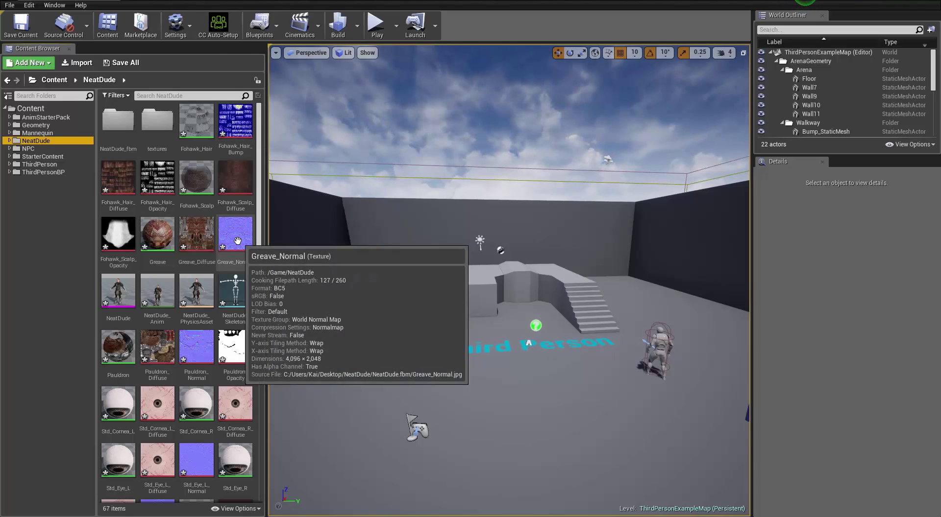
click(131, 65)
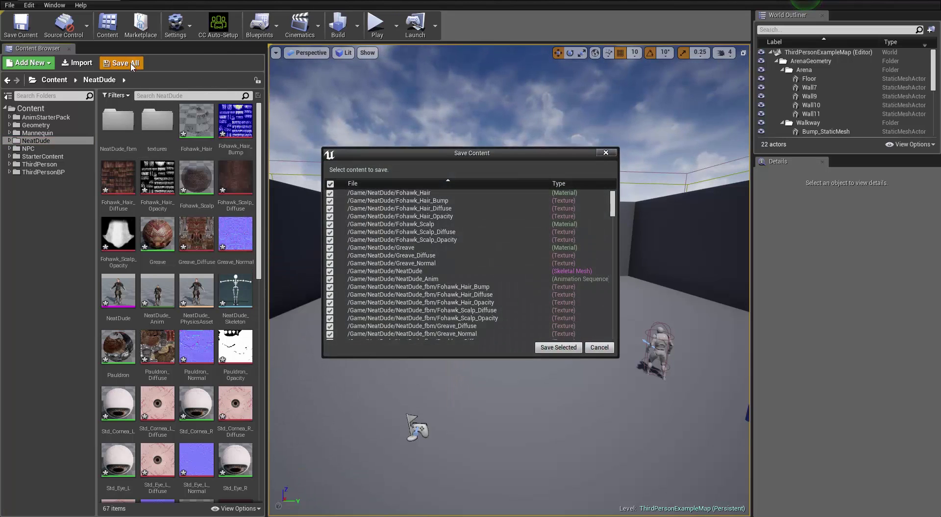
click(558, 348)
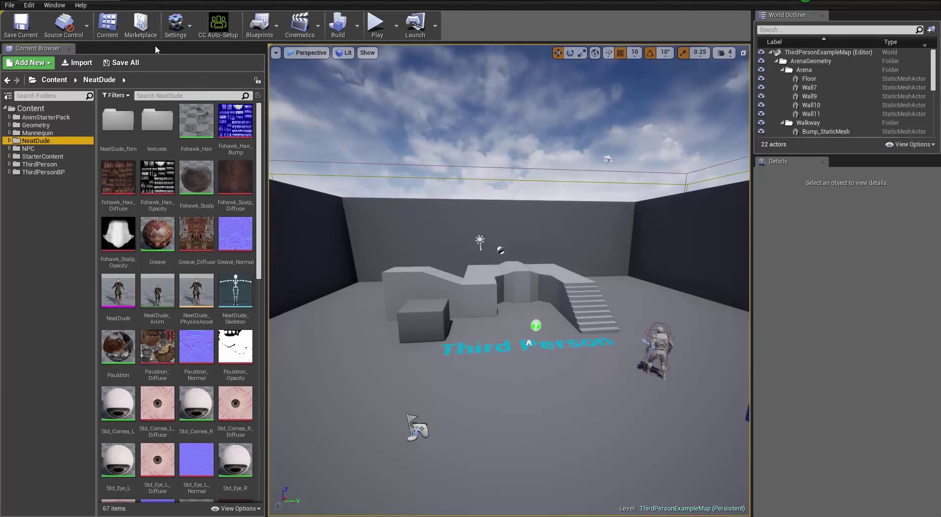
Run CC Auto-Setup on the NeatDude skeletal mesh and open the mesh to inspect the character up close from another angle
click(126, 295)
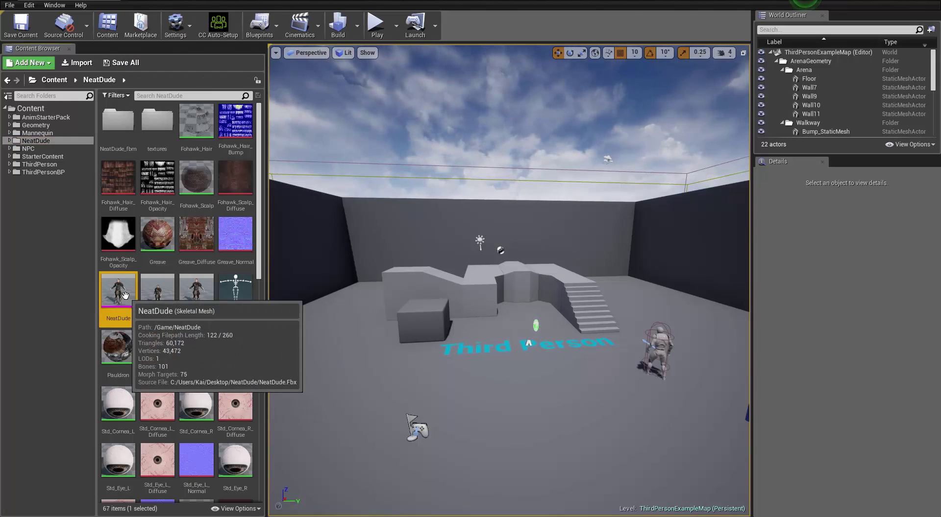
click(220, 30)
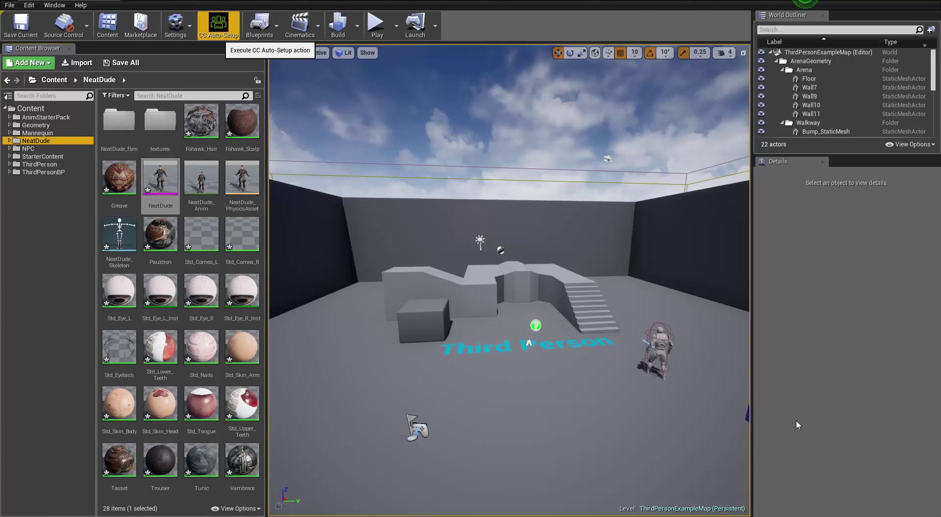
mouse_move(164, 177)
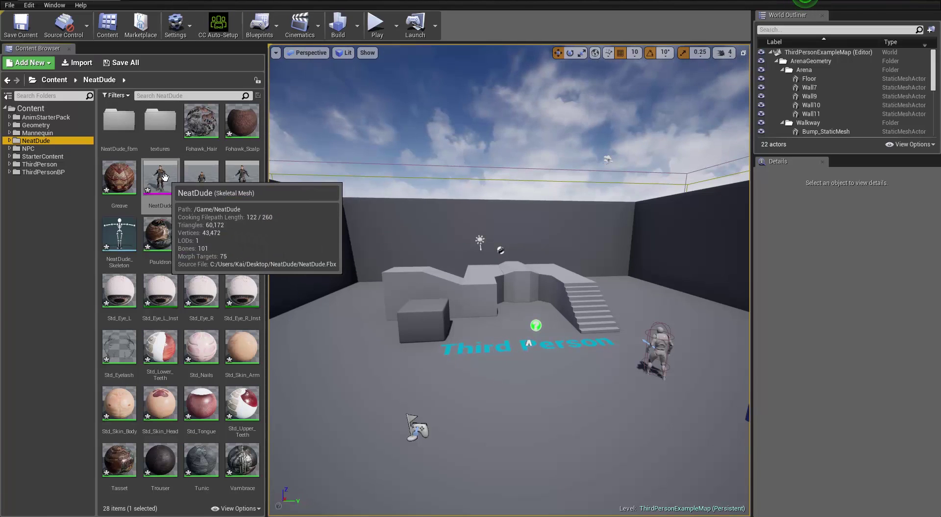
double_click(164, 177)
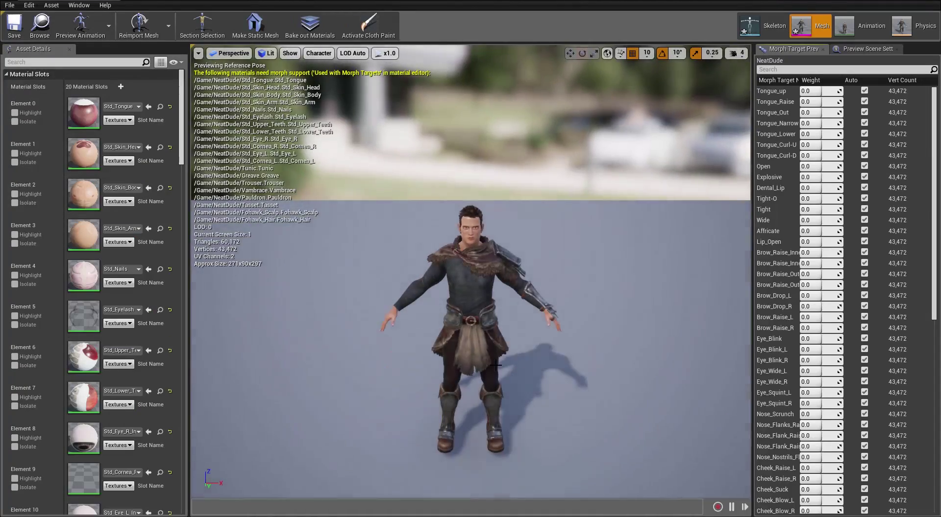
alt+drag(496, 365, 540, 361)
alt+right_drag(539, 361, 570, 362)
alt+drag(571, 361, 590, 338)
drag(500, 328, 408, 296)
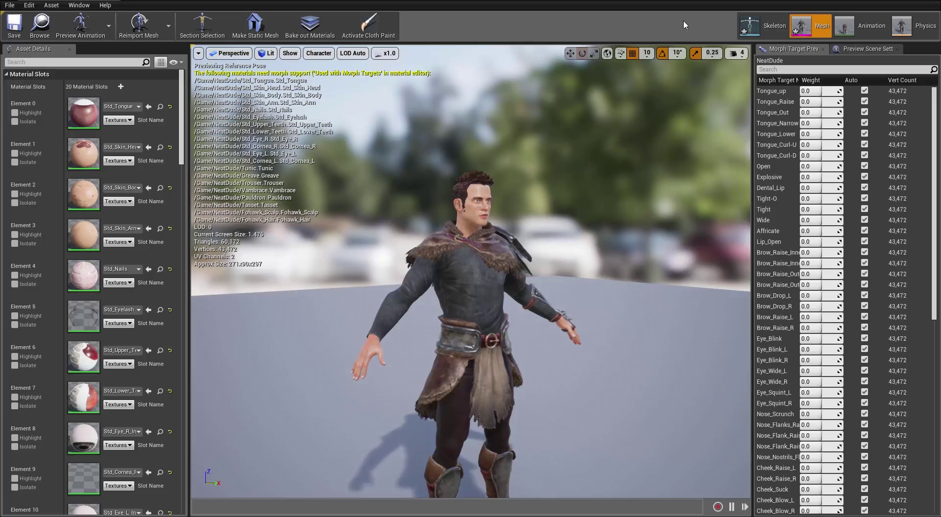
Open the NeatDude skeleton and show the retargeting options for the bones in its skeleton tree
click(773, 28)
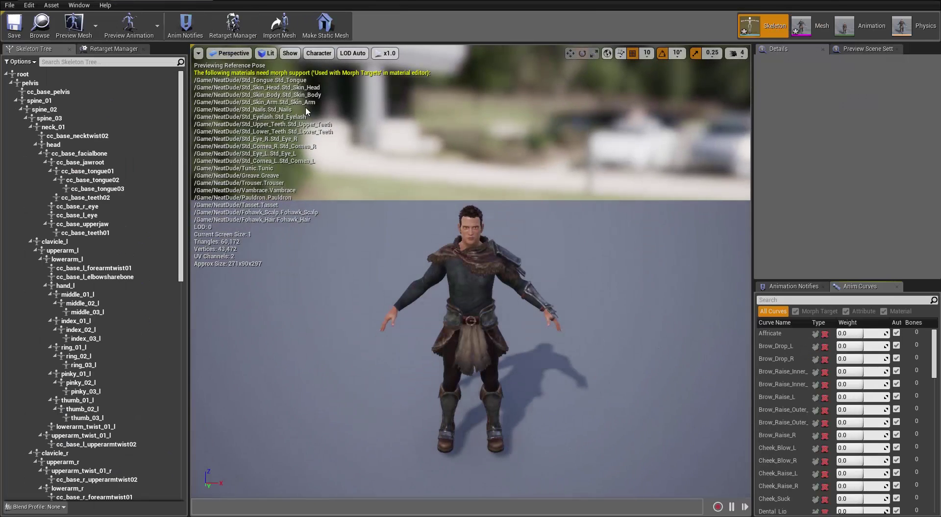
click(119, 50)
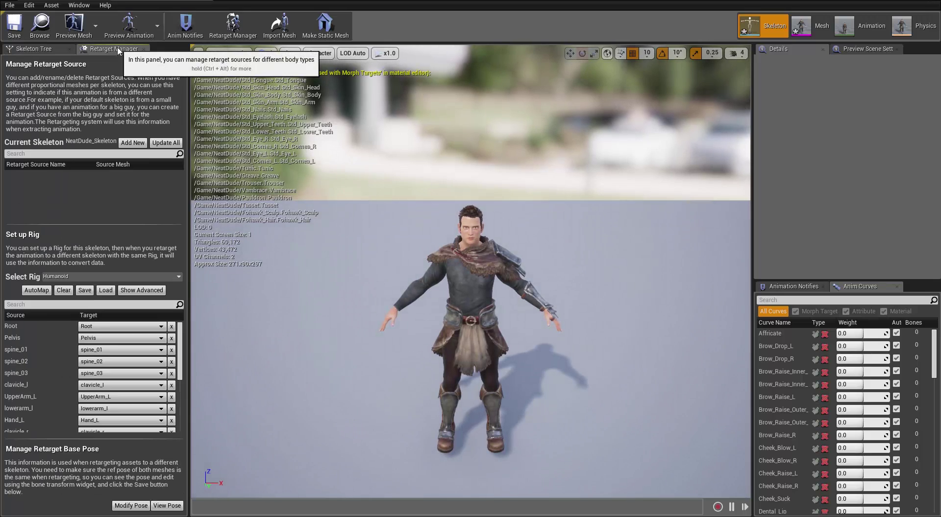
click(54, 48)
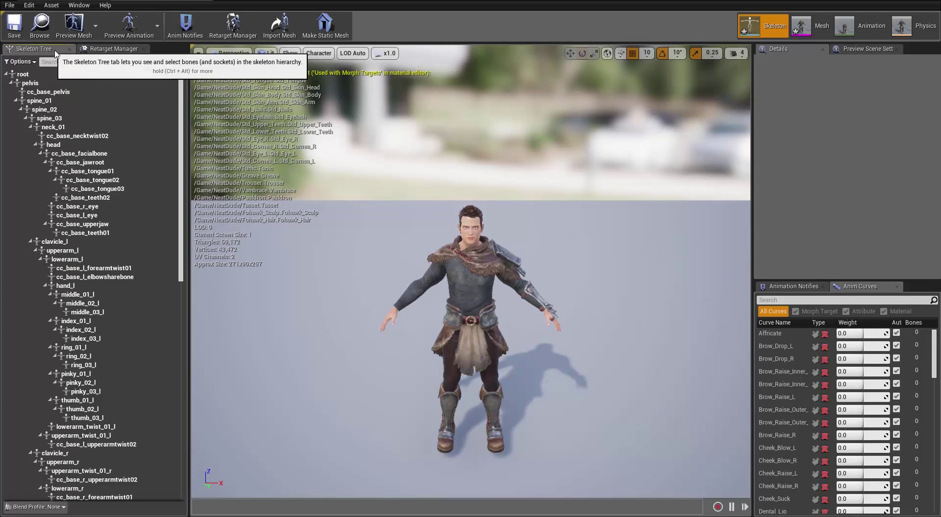
click(21, 62)
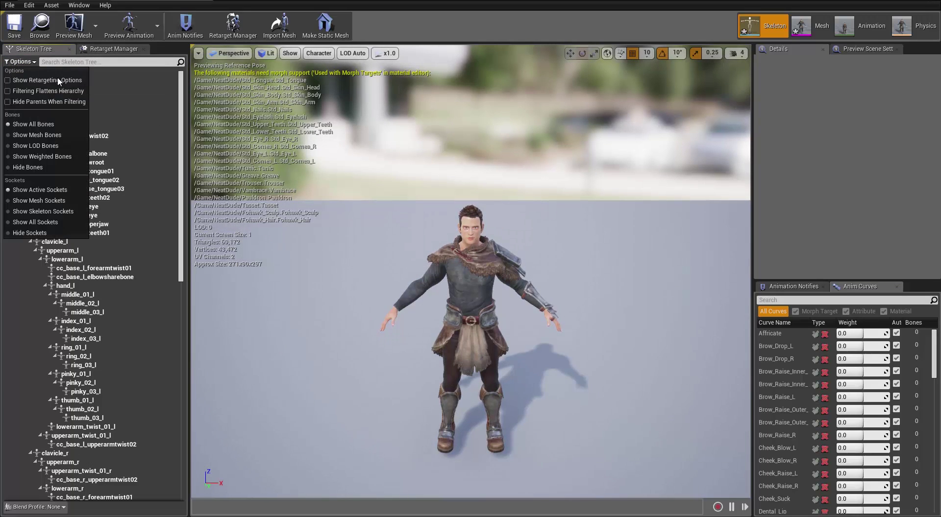
click(58, 82)
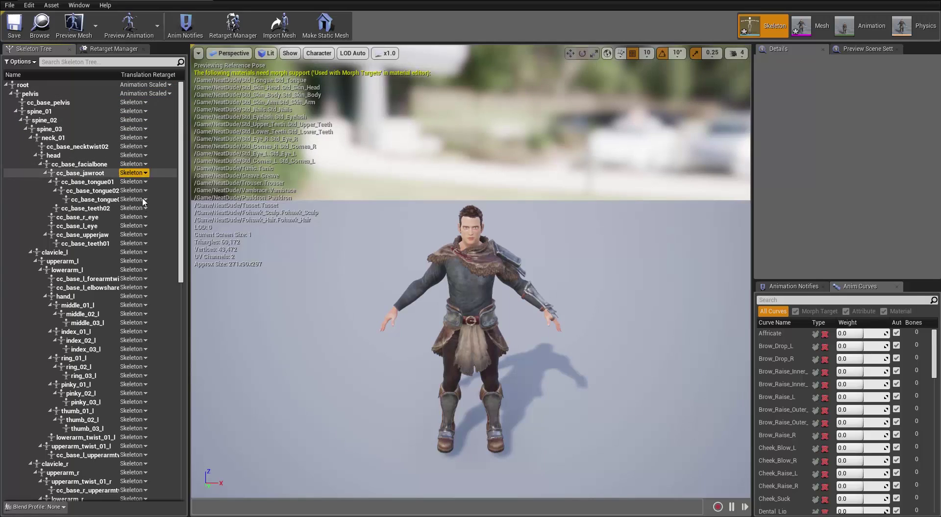
drag(182, 245, 196, 230)
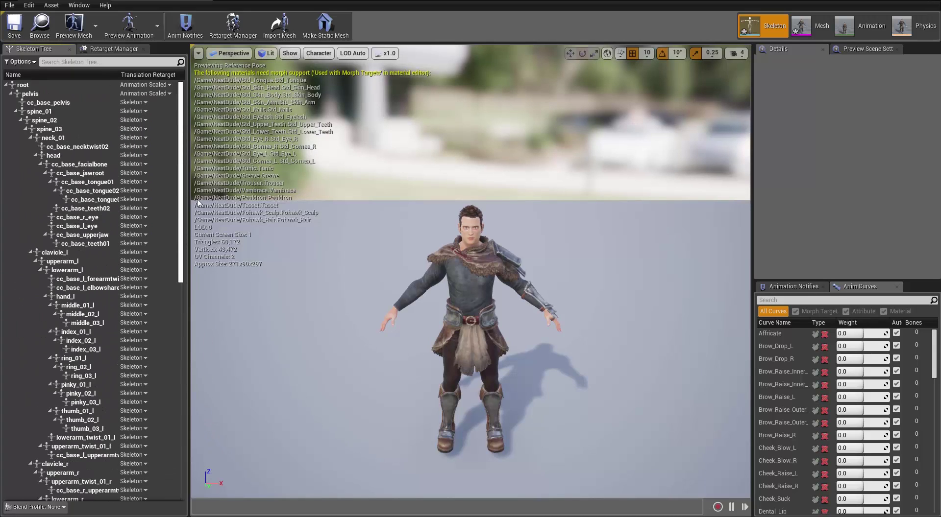
Add the NeatDude mesh as a retarget source for its skeleton, keeping the name NeatDude
click(116, 51)
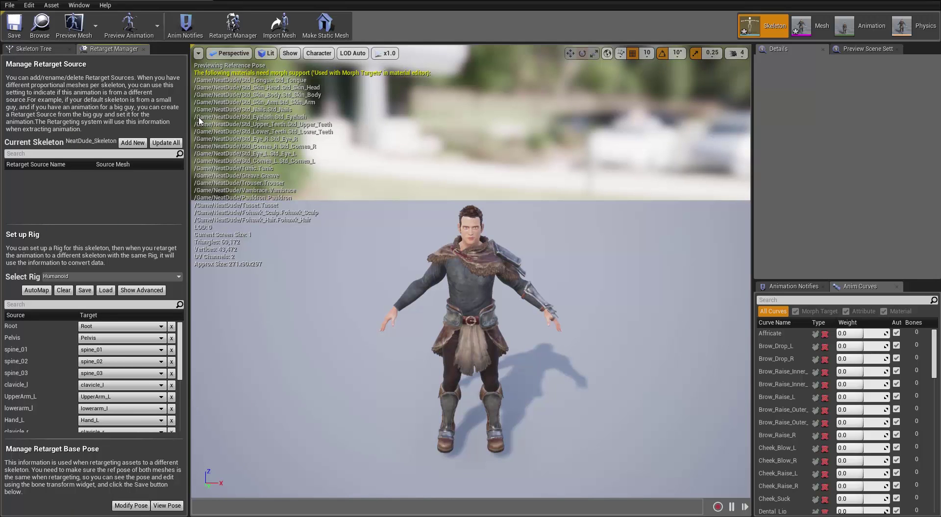
click(132, 143)
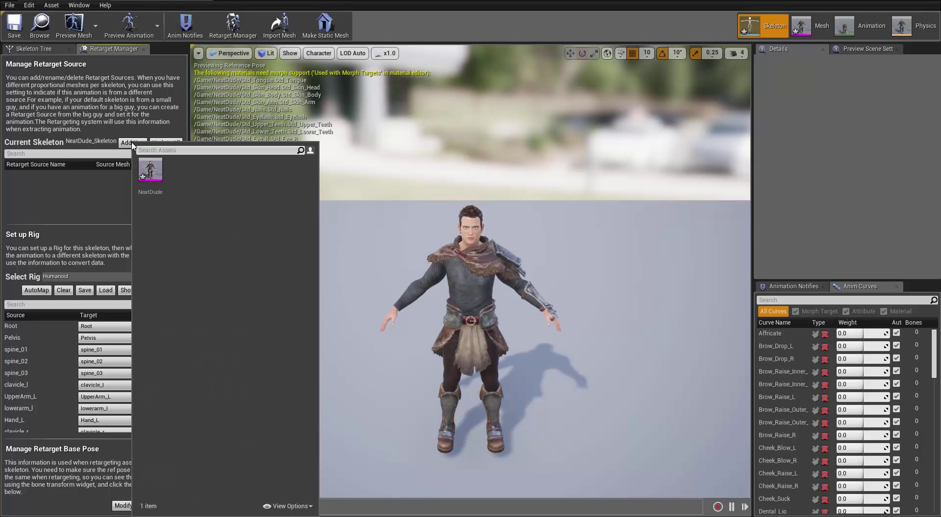
click(155, 174)
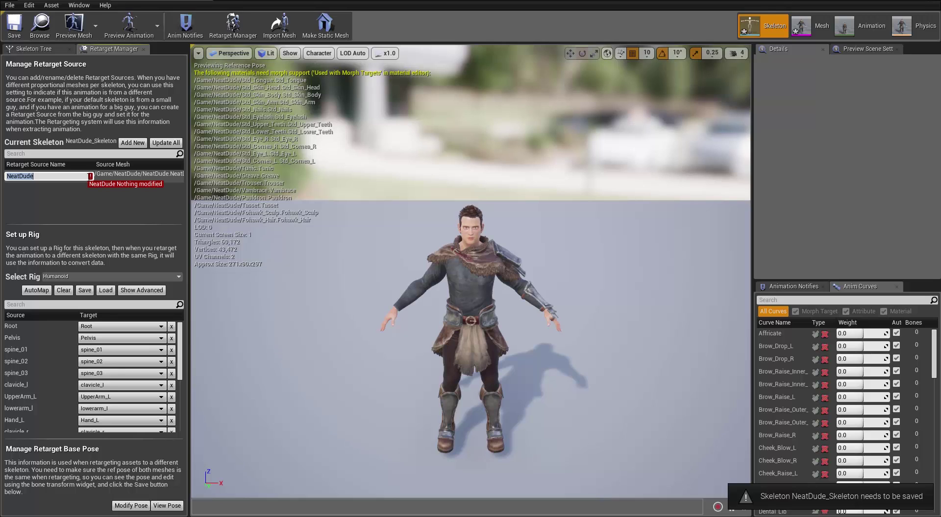
click(90, 197)
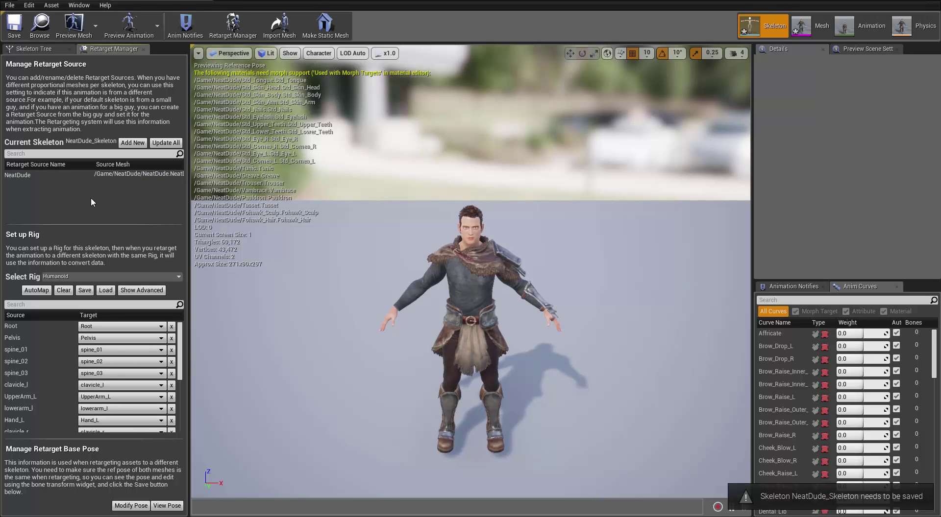
Assign the Humanoid rig to the NeatDude skeleton, save it, and close the skeleton and mesh editors
click(78, 275)
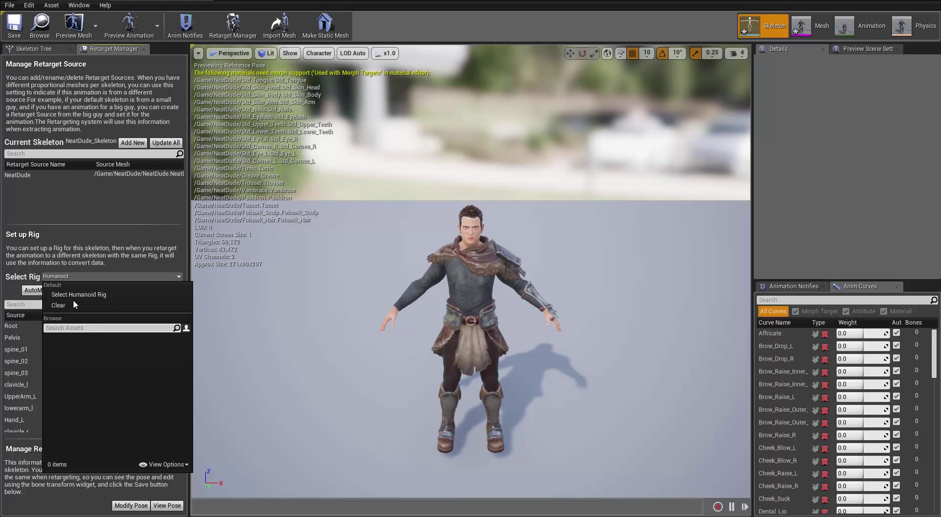
click(81, 296)
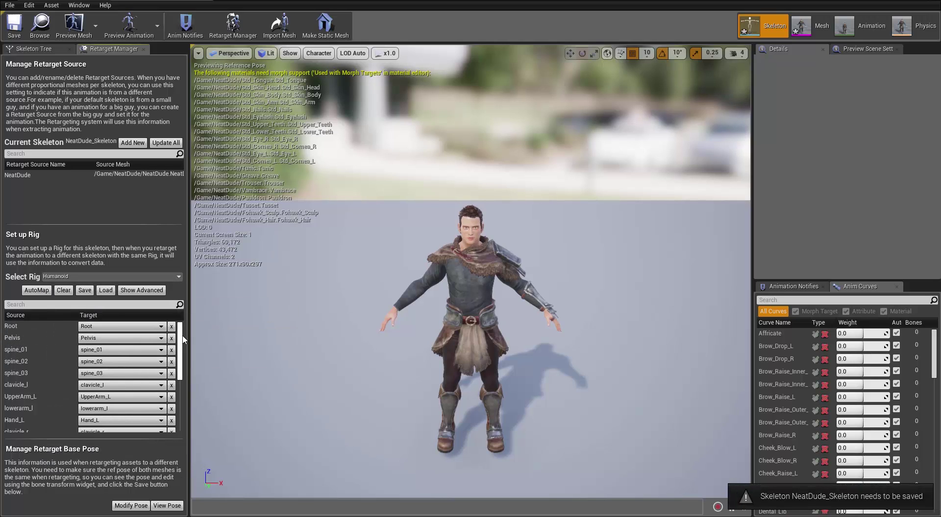
mouse_move(181, 342)
mouse_down()
mouse_move(184, 401)
mouse_move(172, 338)
mouse_up()
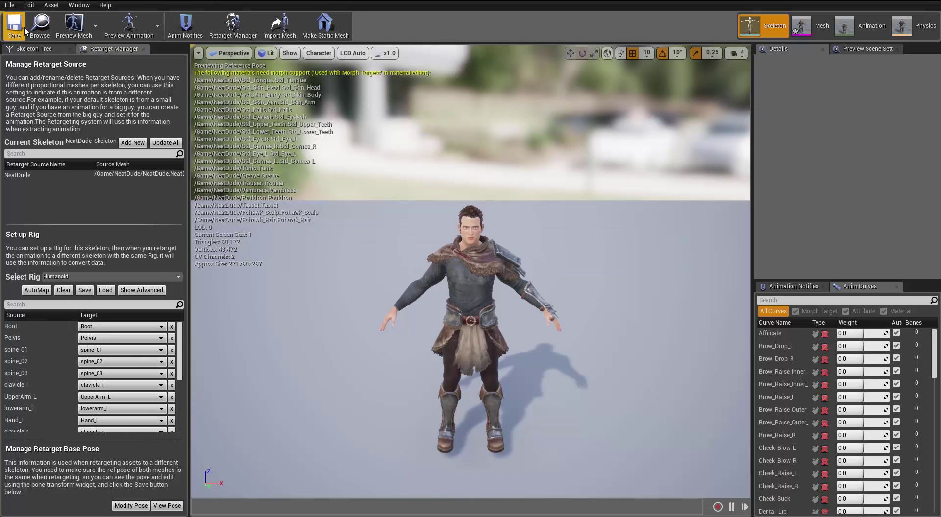
click(199, 1)
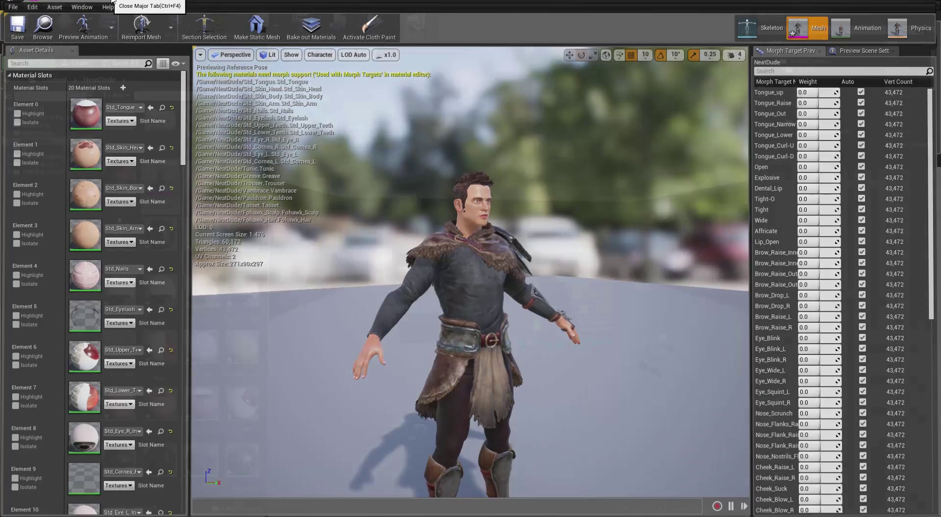
click(112, 2)
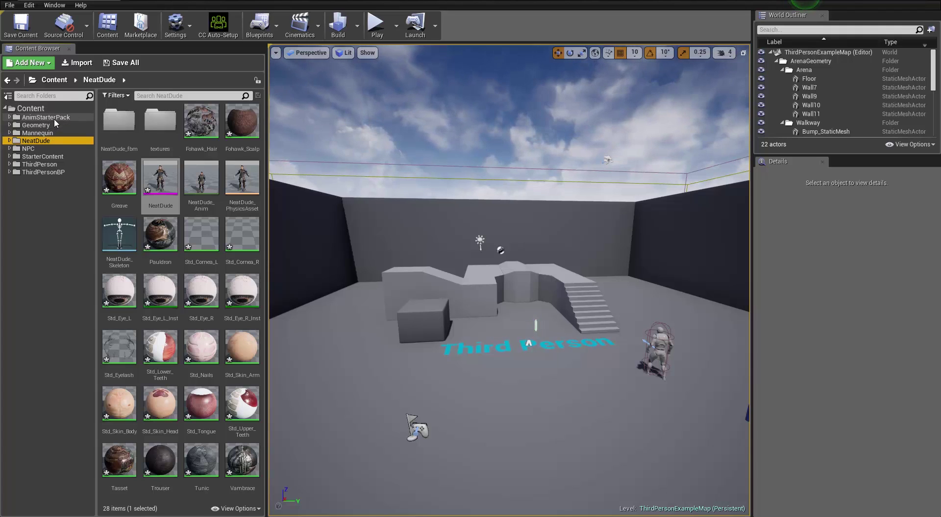
Open the SK_Mannequin skeletal mesh from the Mannequin/Character/Mesh folder
click(37, 133)
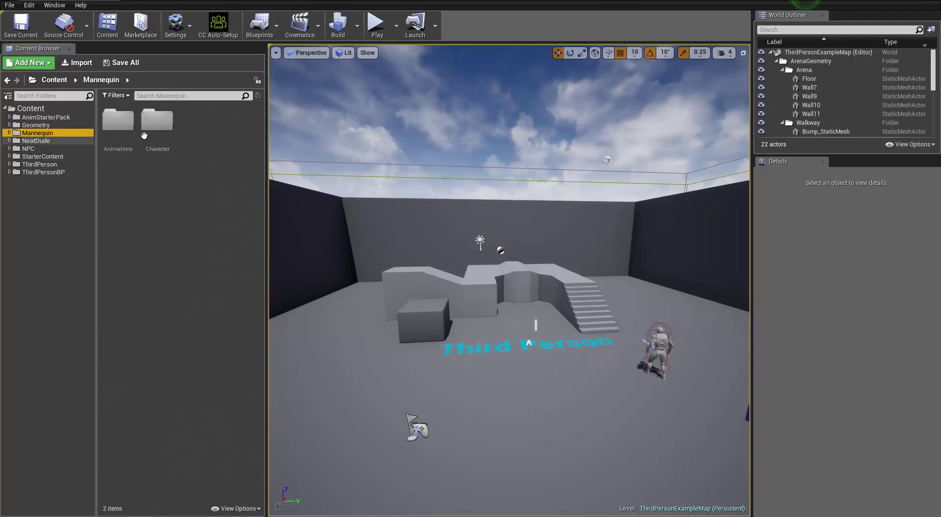
double_click(157, 122)
double_click(156, 122)
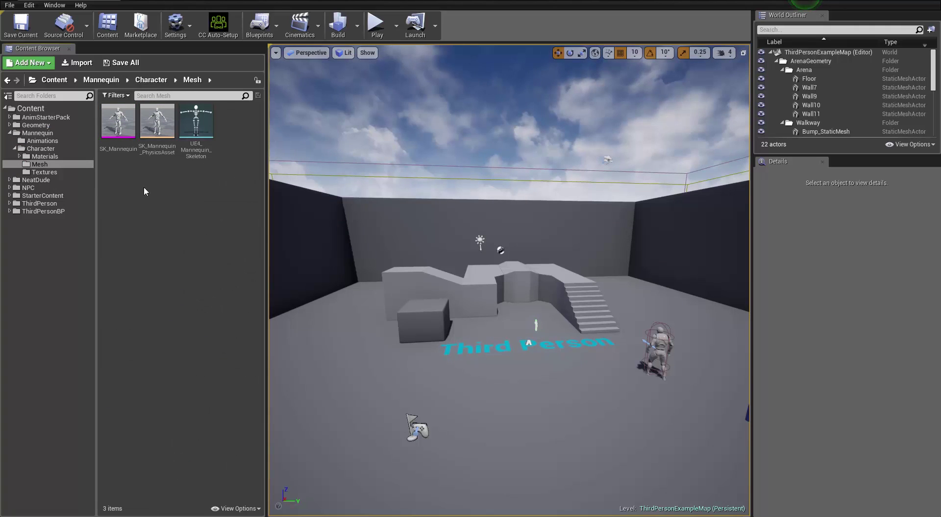
mouse_move(116, 122)
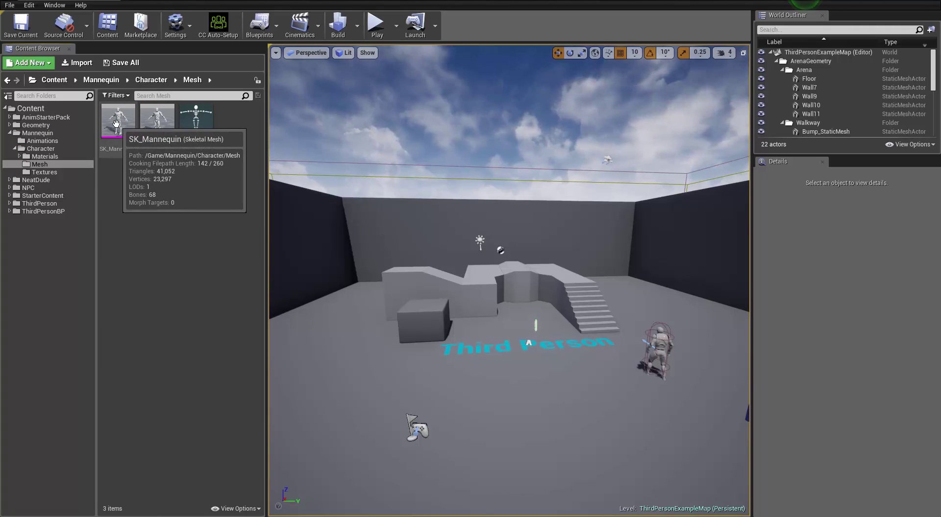
double_click(116, 122)
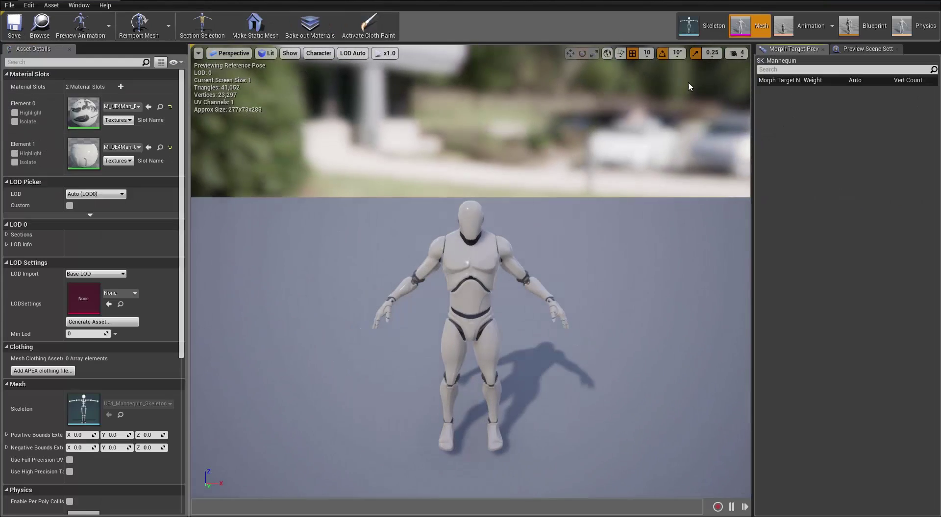
Open the Mannequin's skeleton and add the SK_Mannequin mesh as a retarget source
click(701, 25)
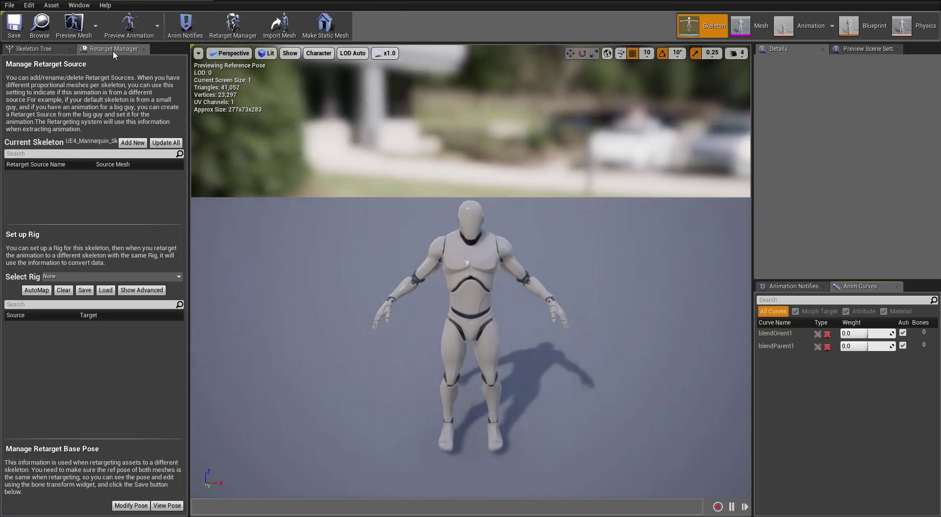
click(138, 145)
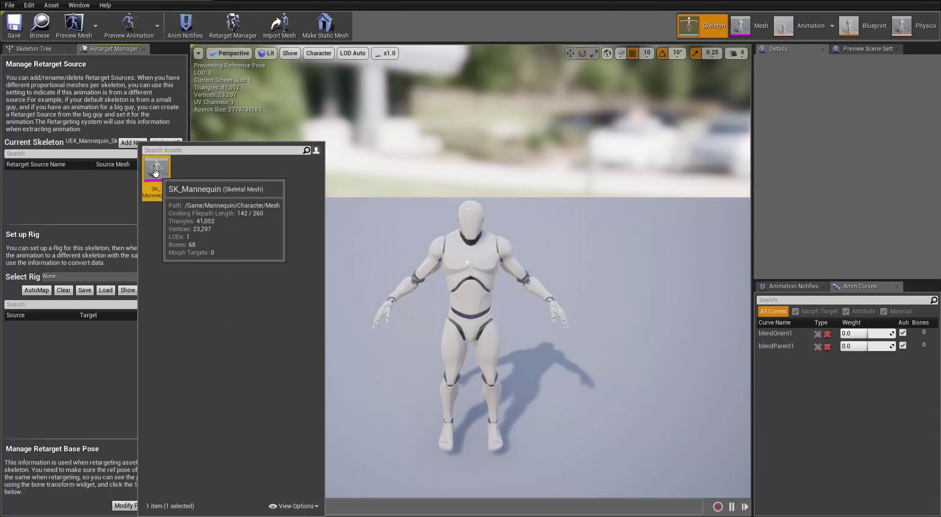
click(155, 173)
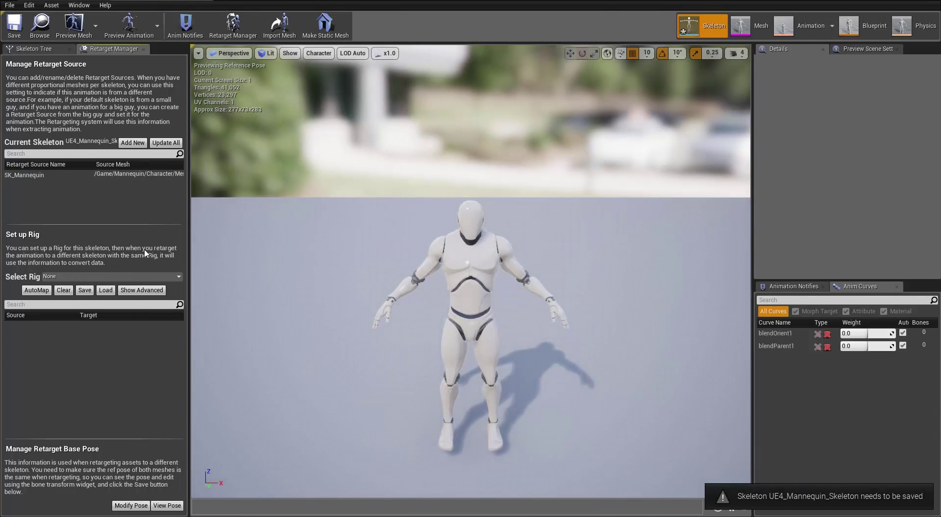
Assign the Humanoid rig to the UE4_Mannequin_Skeleton and close the skeleton and mesh editors
click(108, 278)
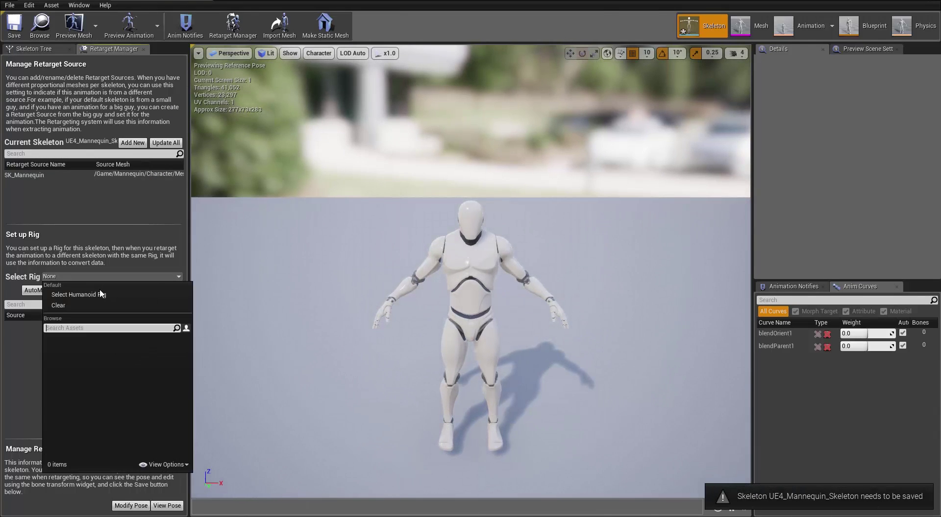
click(103, 294)
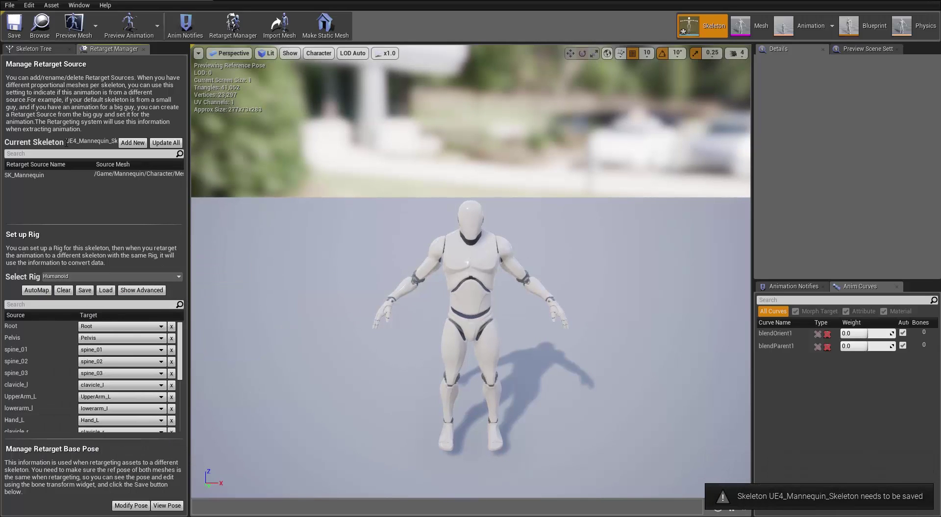
click(200, 1)
click(114, 1)
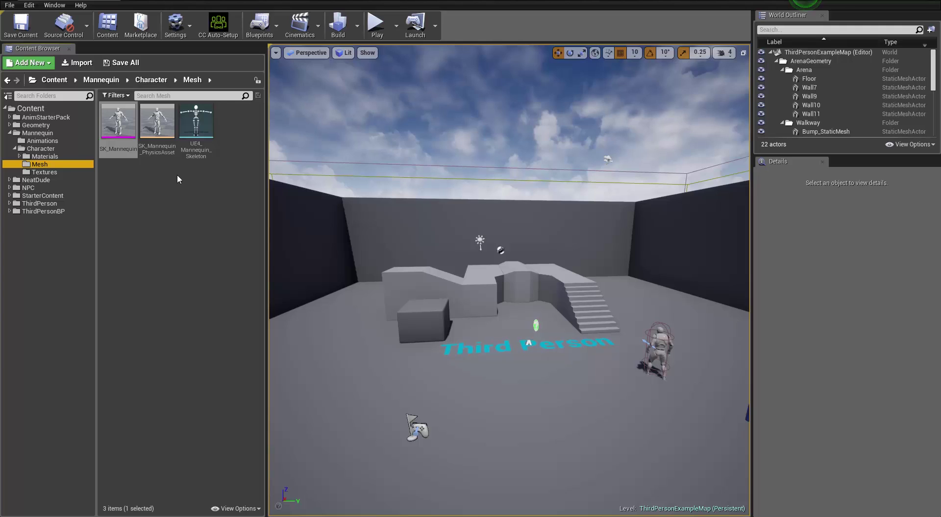
Open the ThirdPersonIdle animation from the Mannequin/Animations folder, examine its motion on the Mannequin from several angles, and close it
click(50, 141)
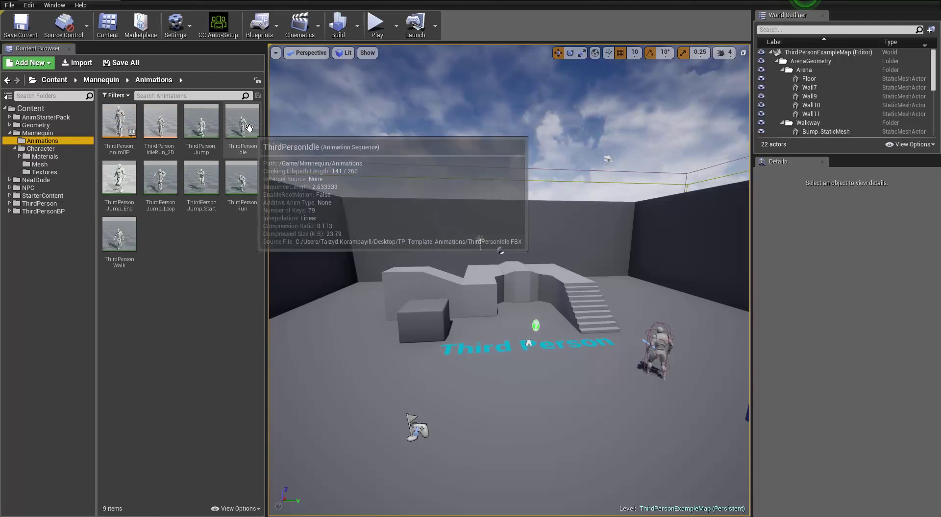
double_click(242, 124)
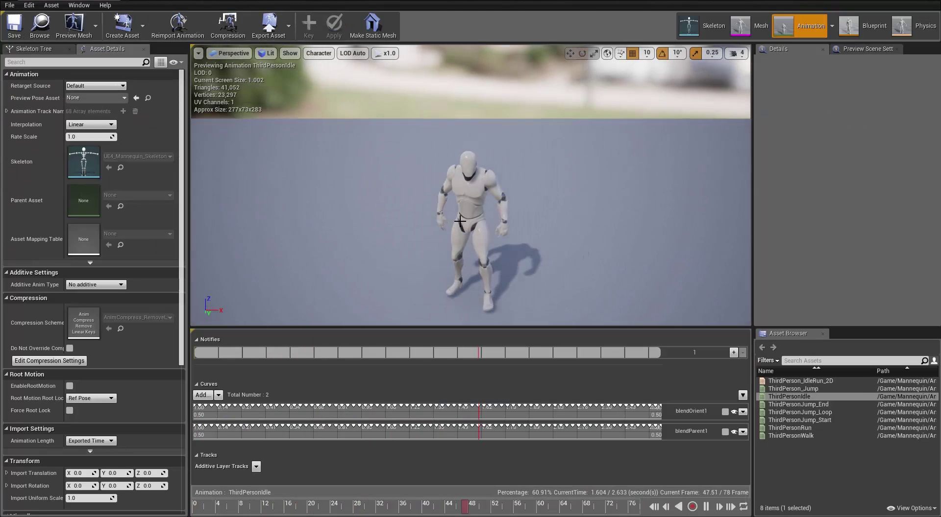
alt+drag(353, 190, 377, 177)
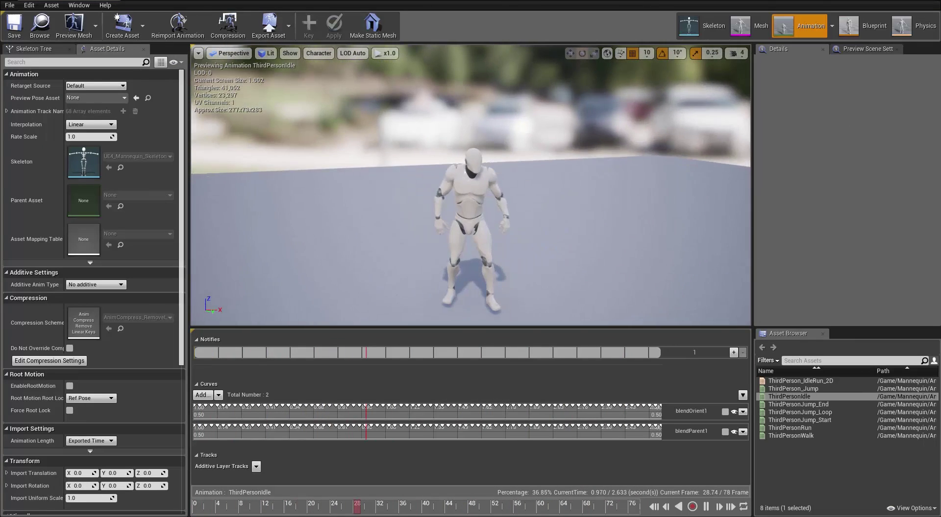
scroll(471, 185, up, 2)
scroll(471, 185, up, 3)
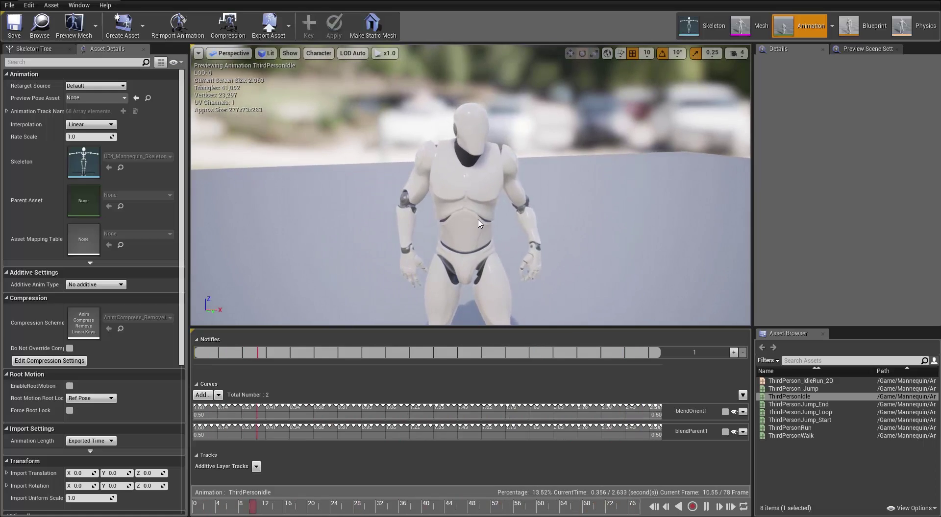
alt+drag(483, 221, 443, 220)
drag(392, 167, 417, 169)
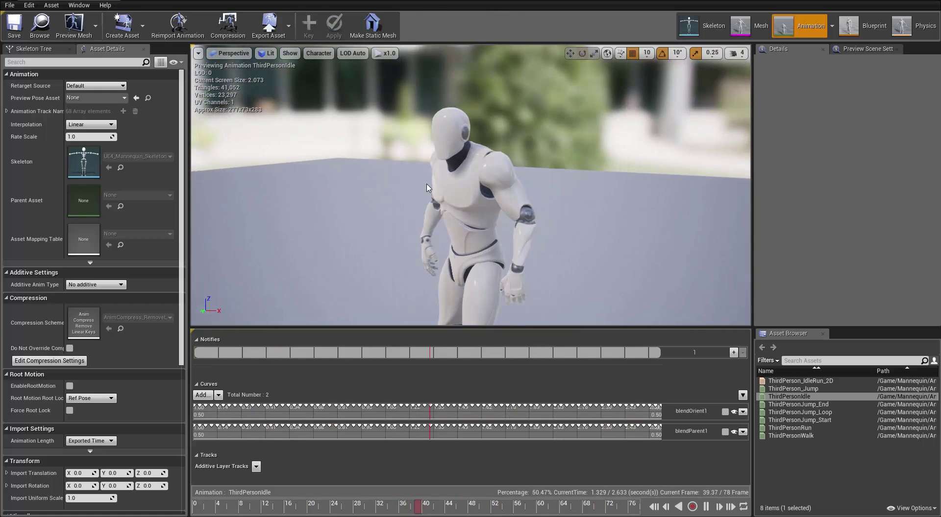
click(112, 1)
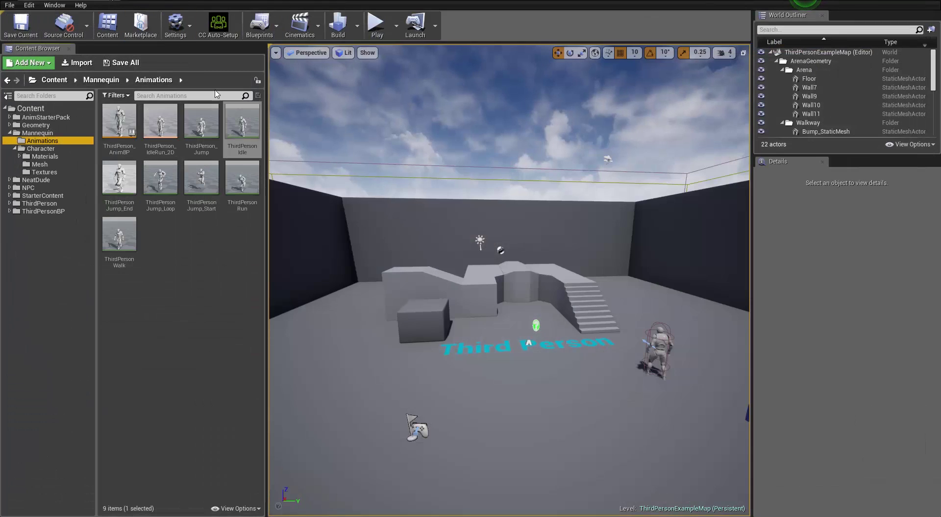
Duplicate the Mannequin's ThirdPersonIdle animation and retarget the copy to NeatDude_Skeleton, keeping the default retarget options
mouse_move(244, 124)
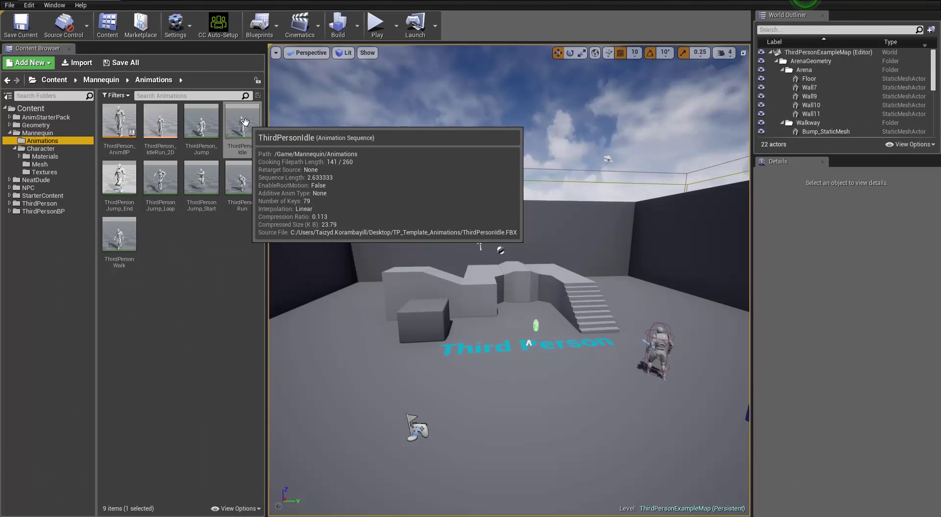
right_click(245, 122)
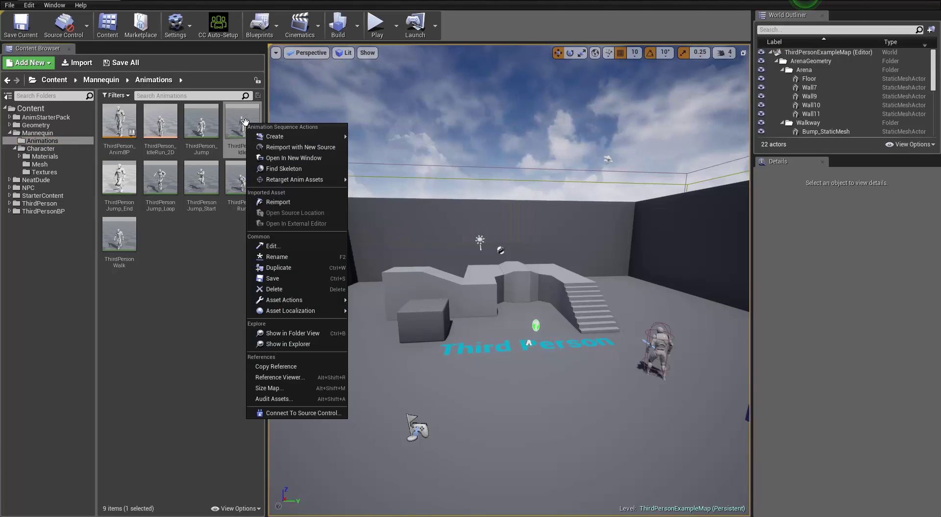
mouse_move(308, 180)
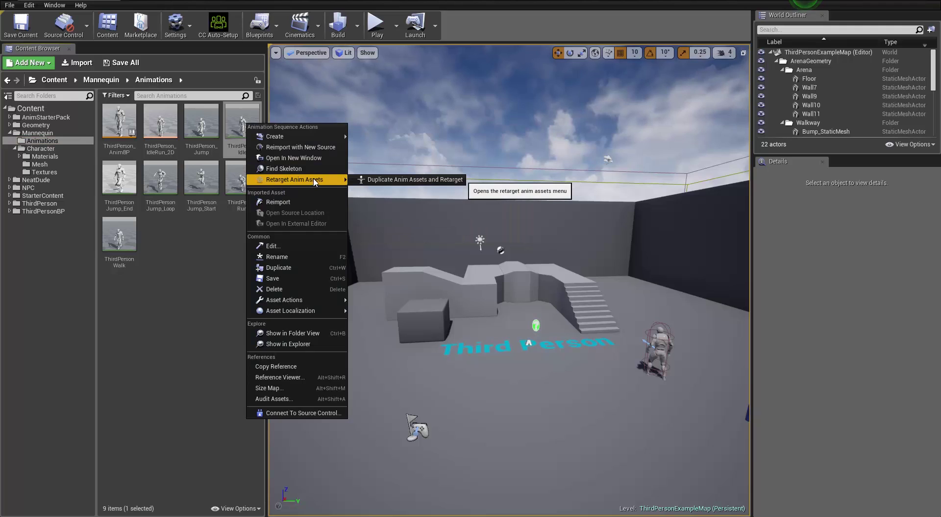
click(388, 180)
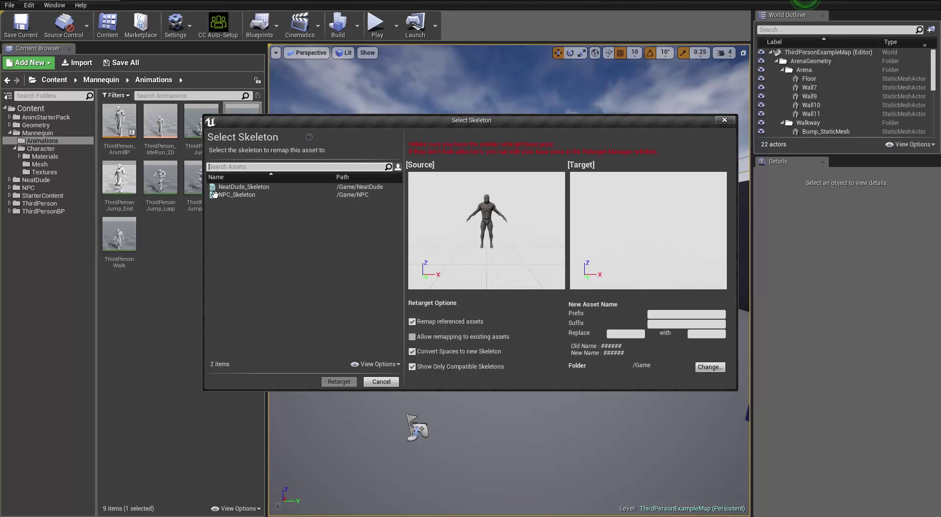
click(244, 187)
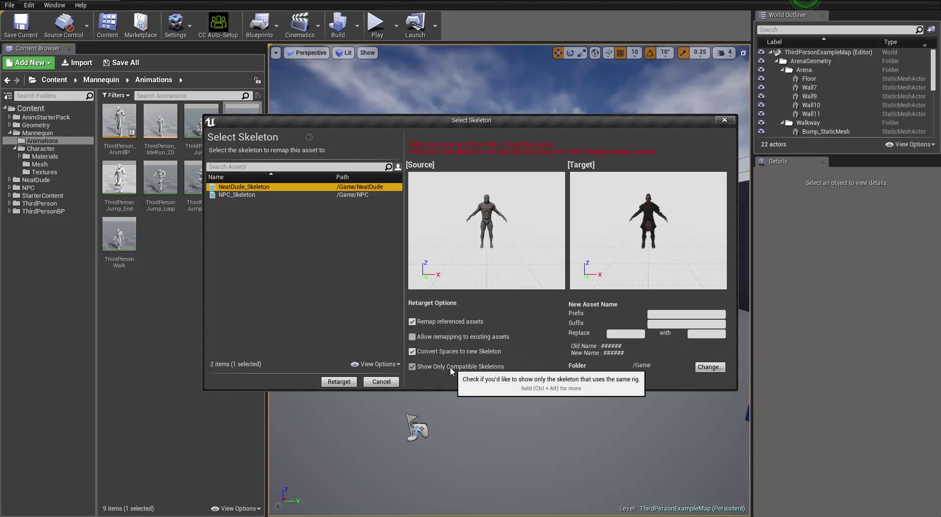
click(338, 382)
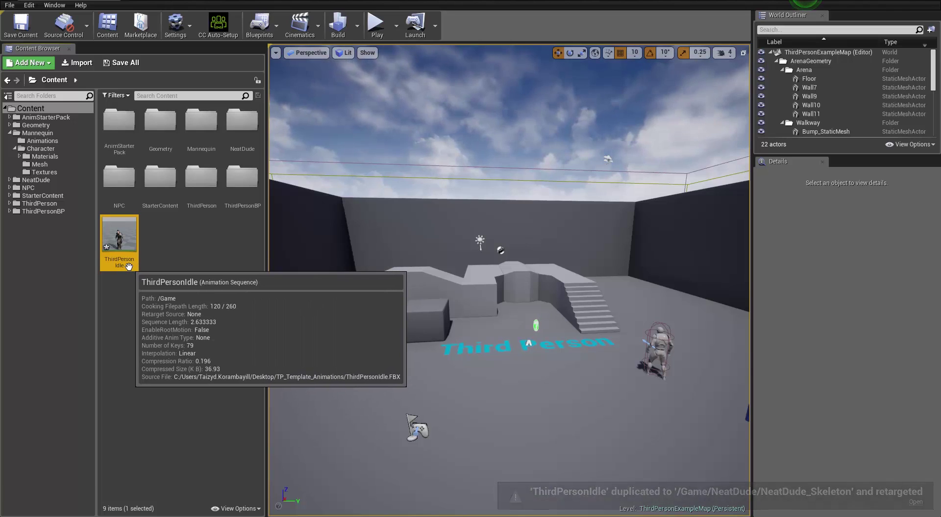
Rename the retargeted idle animation in the Content folder as ThirdPersonIdle_NeatDude
click(134, 265)
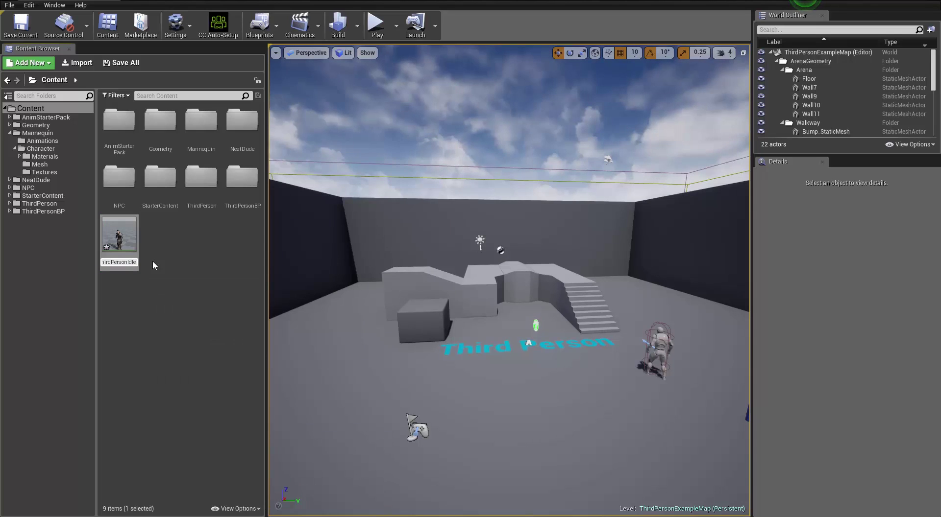
text(_Neat)
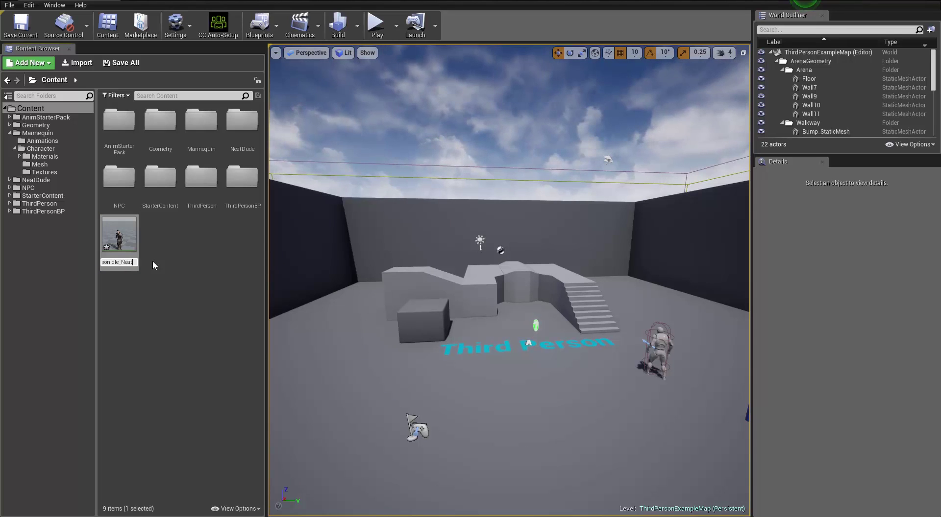
text(Dude)
key(Return)
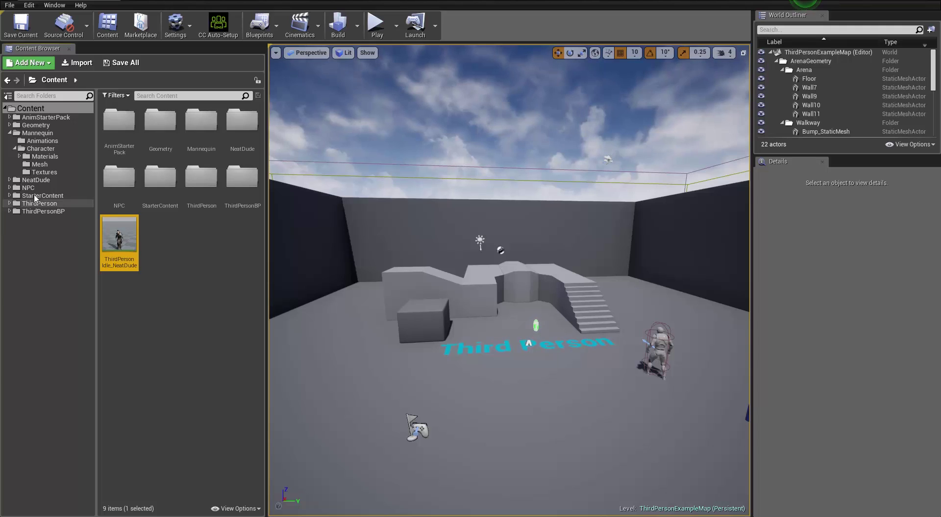
Create a new folder named Animations inside the NeatDude folder
click(10, 181)
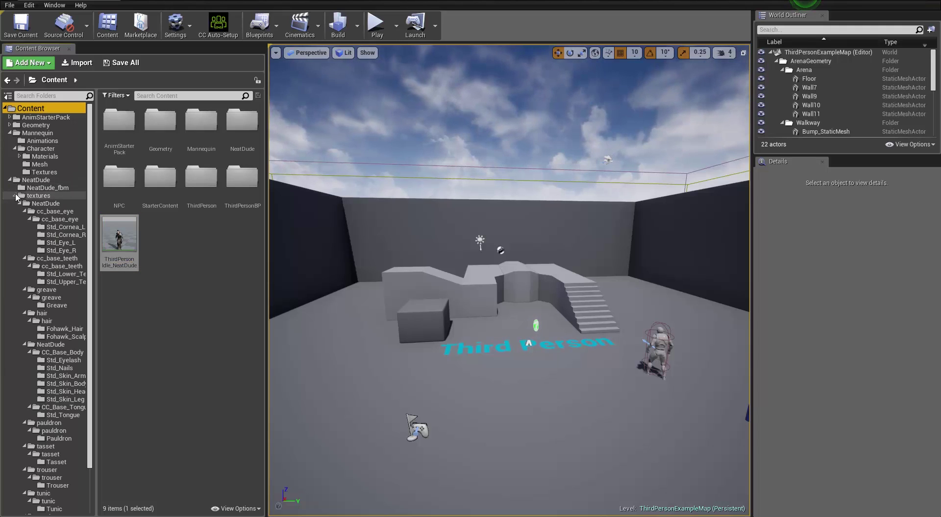
click(14, 196)
click(36, 180)
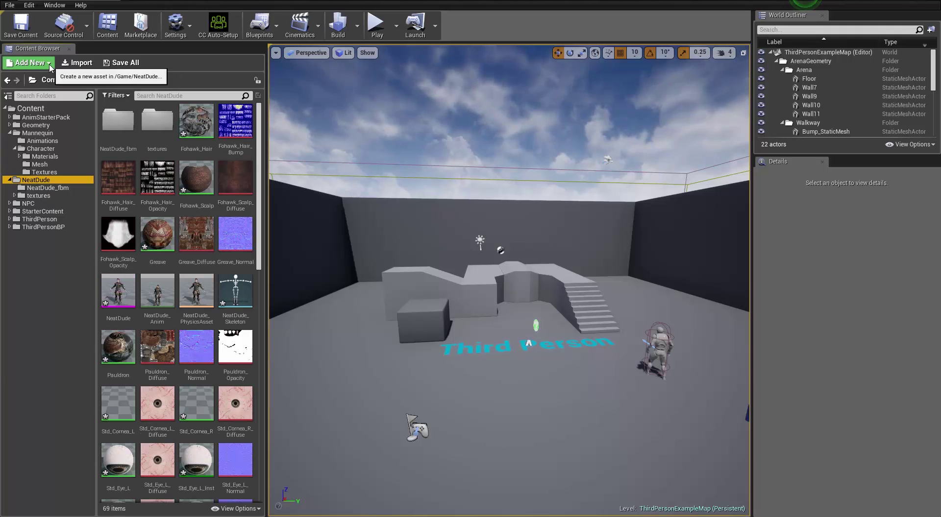
click(30, 62)
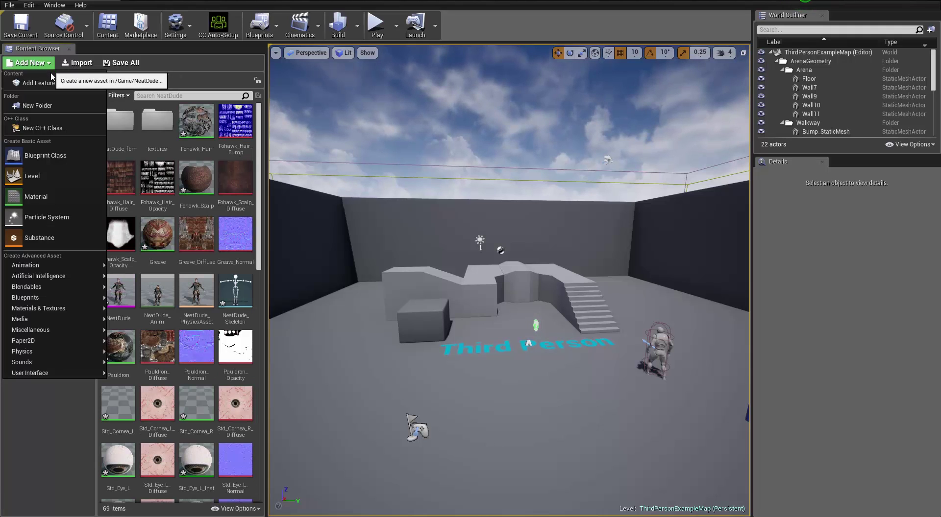
click(43, 105)
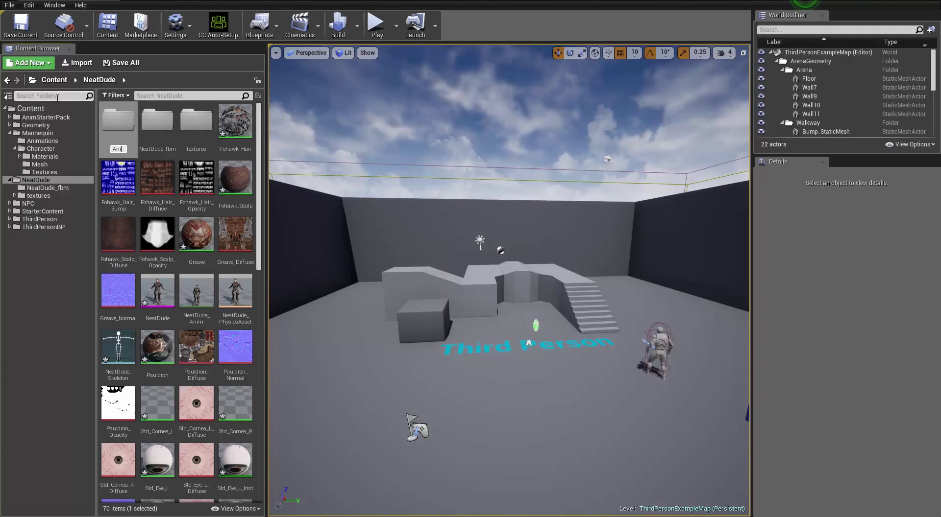
text(Animations)
key(Return)
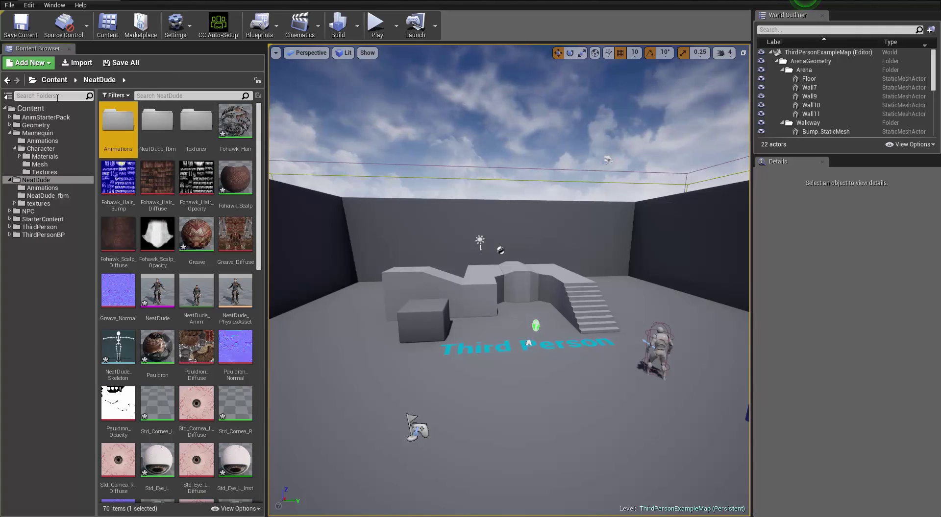
Move ThirdPersonIdle_NeatDude from the Content folder into NeatDude/Animations and open that folder
click(32, 109)
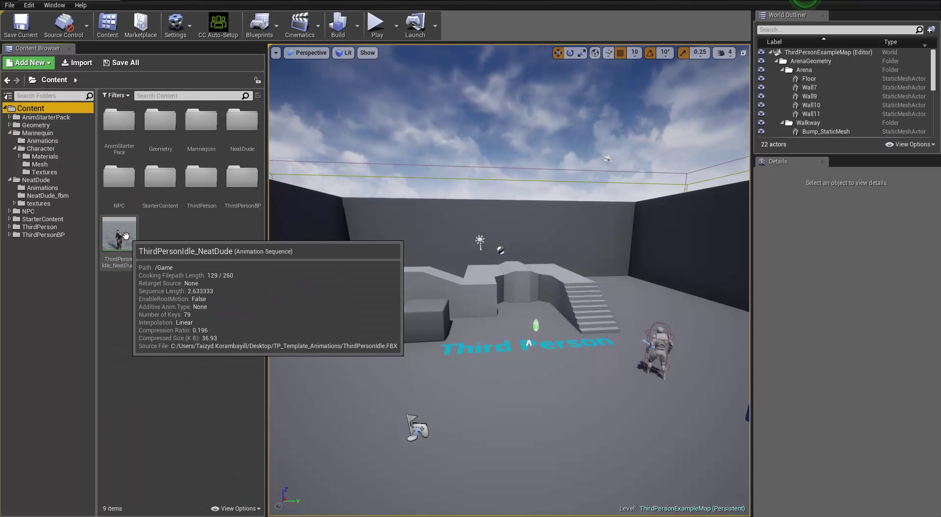
drag(125, 237, 48, 189)
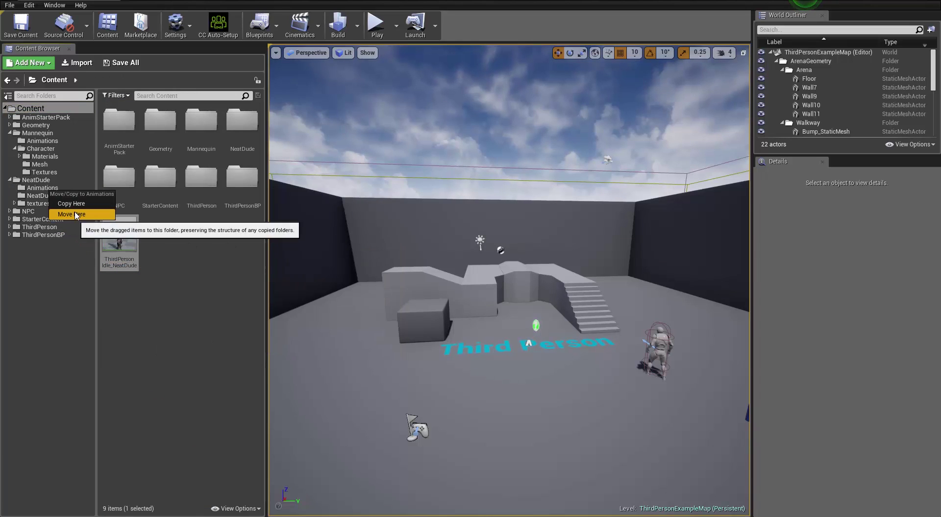
click(75, 212)
click(74, 188)
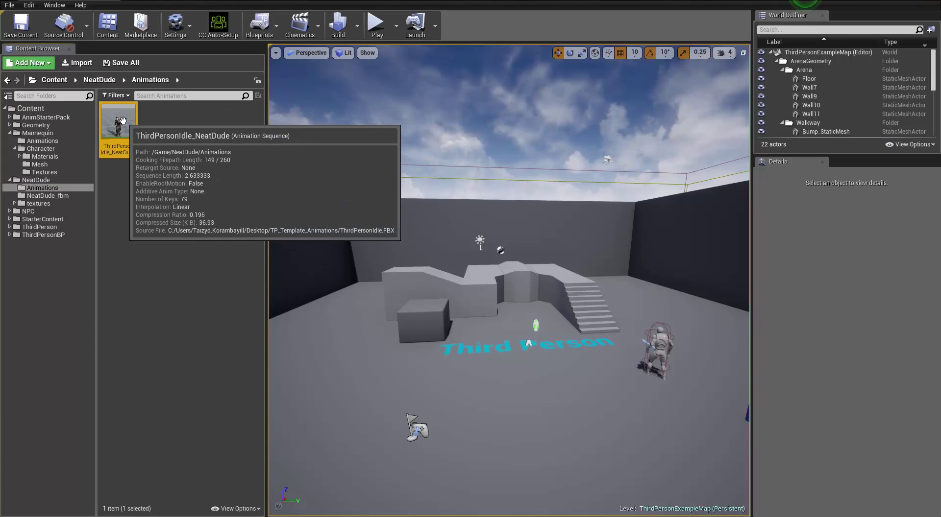
Open ThirdPersonIdle_NeatDude, examine the retargeted idle motion on the character from several angles, and close it
double_click(123, 120)
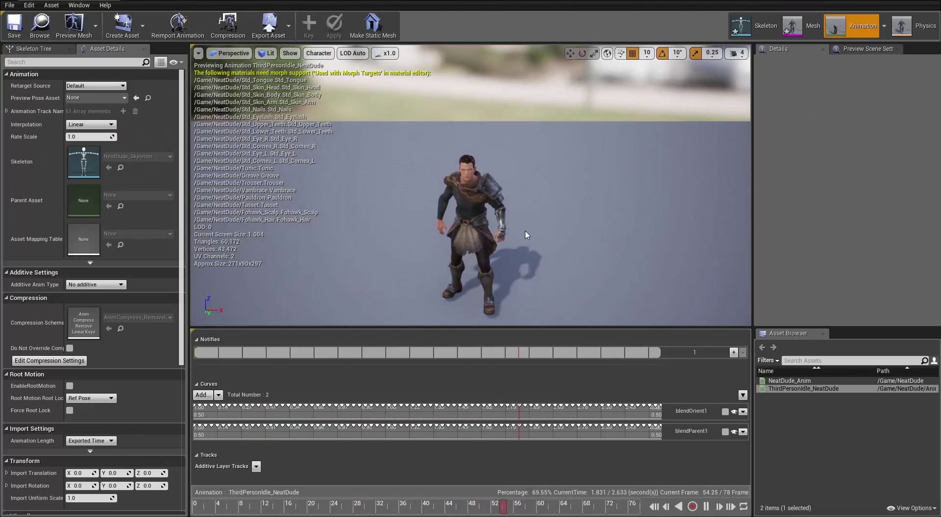
alt+drag(478, 224, 507, 191)
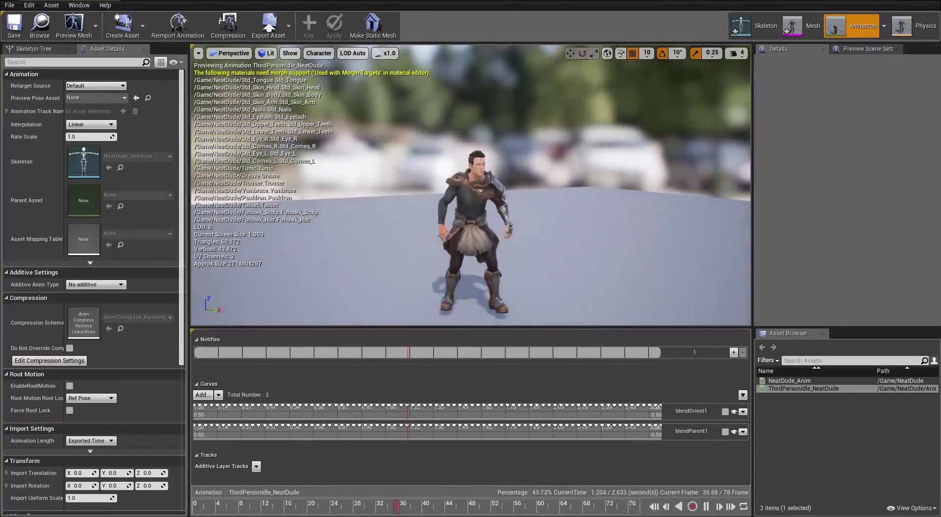
alt+right_drag(470, 196, 529, 196)
mouse_move(471, 196)
alt+mouse_down()
mouse_move(451, 204)
mouse_move(426, 191)
mouse_move(304, 181)
mouse_move(469, 190)
alt+mouse_up()
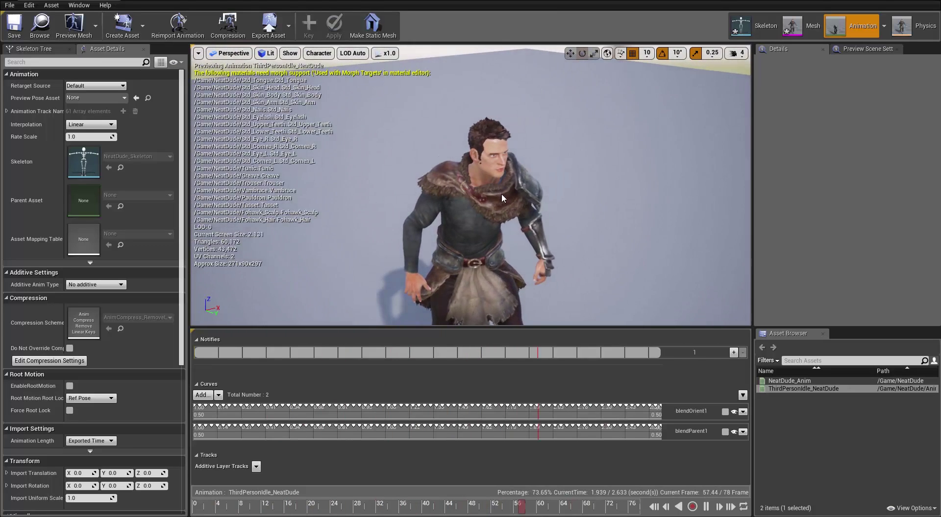
alt+middle_drag(501, 193, 506, 136)
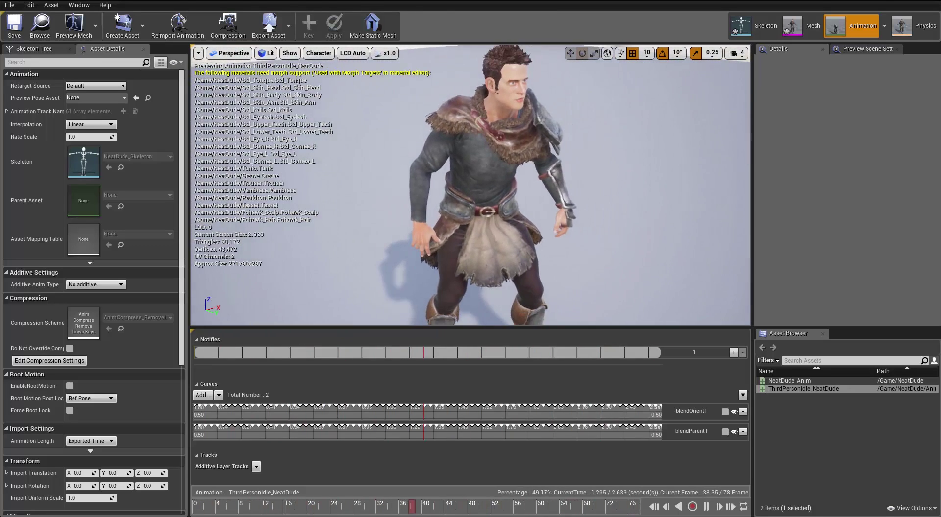
alt+drag(470, 185, 505, 164)
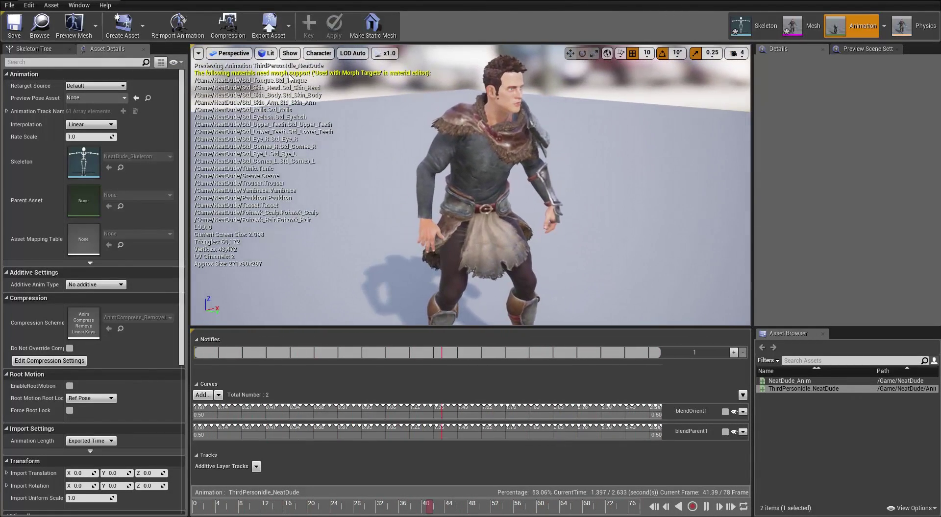
click(106, 2)
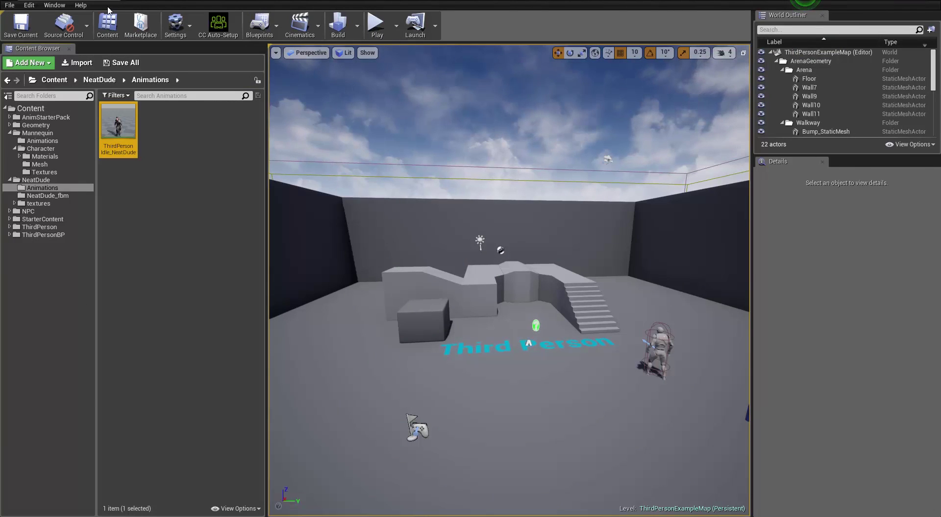
Duplicate and retarget ThirdPerson_AnimBP from Mannequin/Animations to NeatDude_Skeleton, together with its referenced assets
click(46, 134)
click(42, 141)
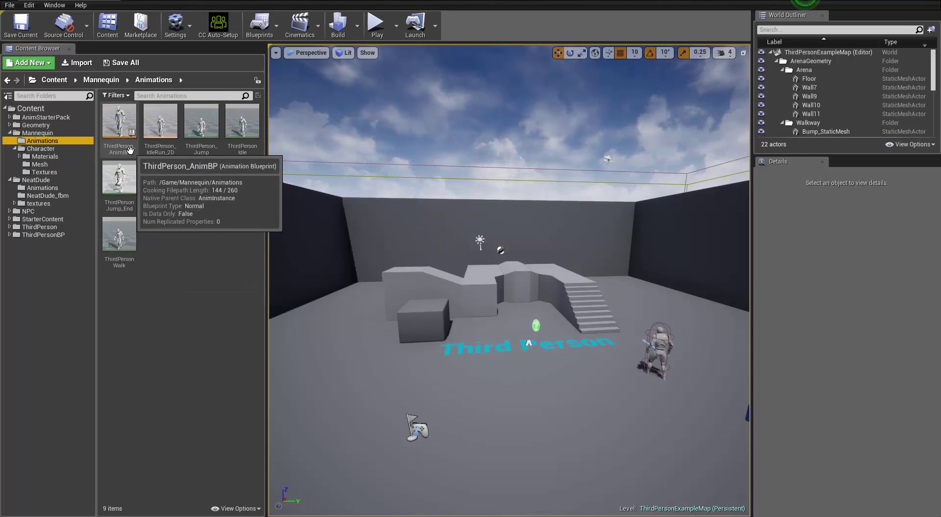
right_click(120, 116)
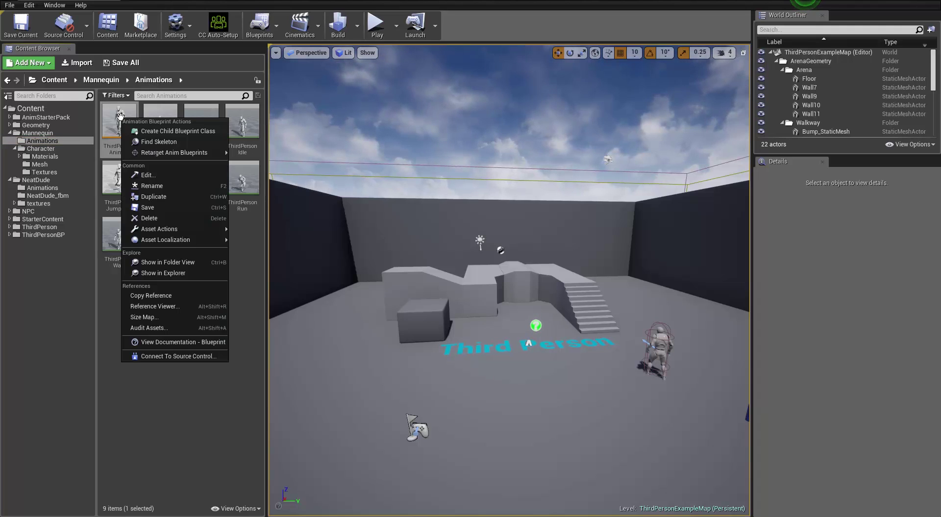
mouse_move(173, 153)
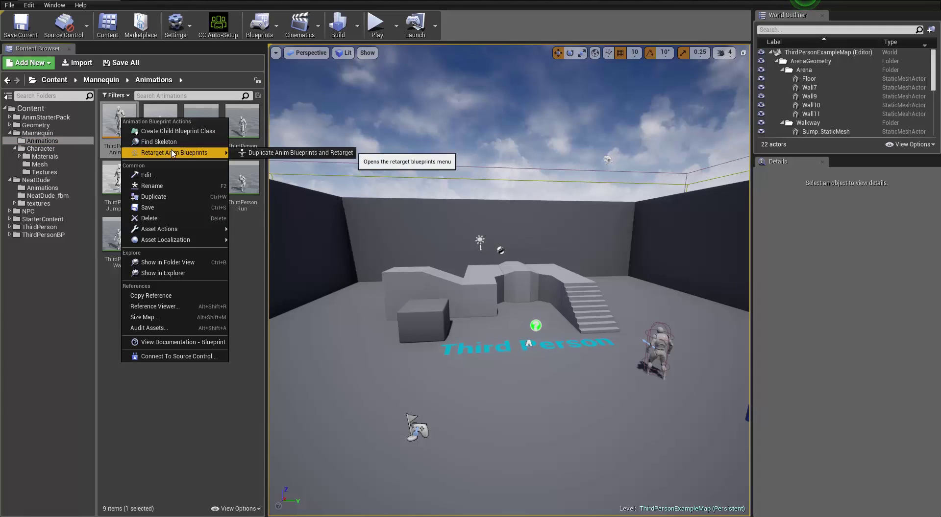
click(266, 153)
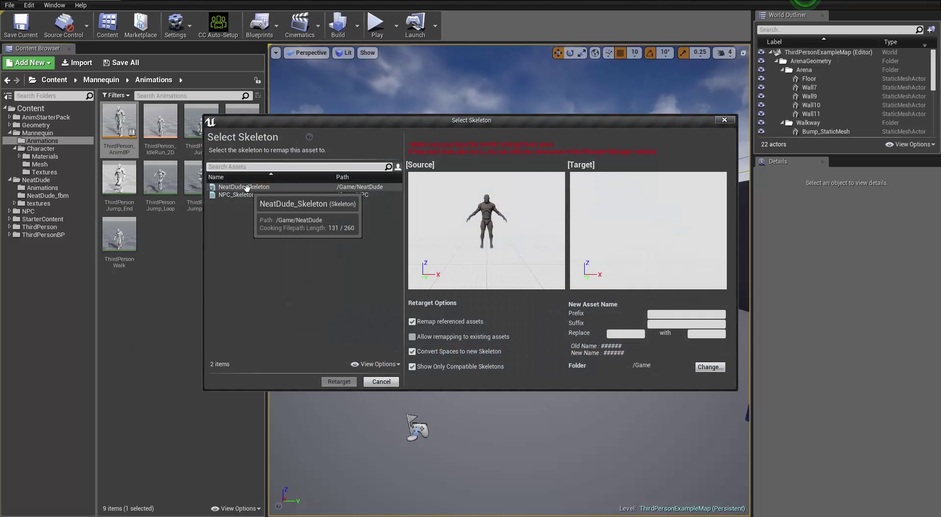
click(246, 188)
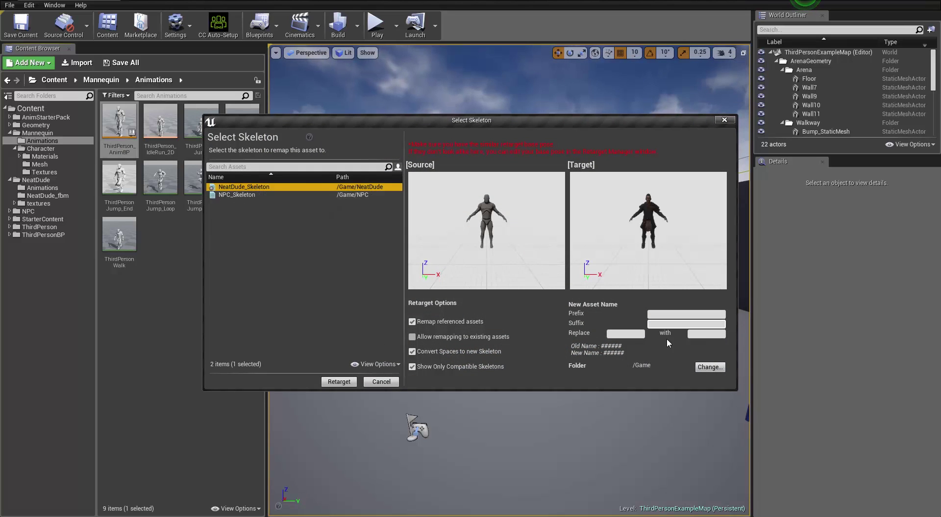
click(339, 382)
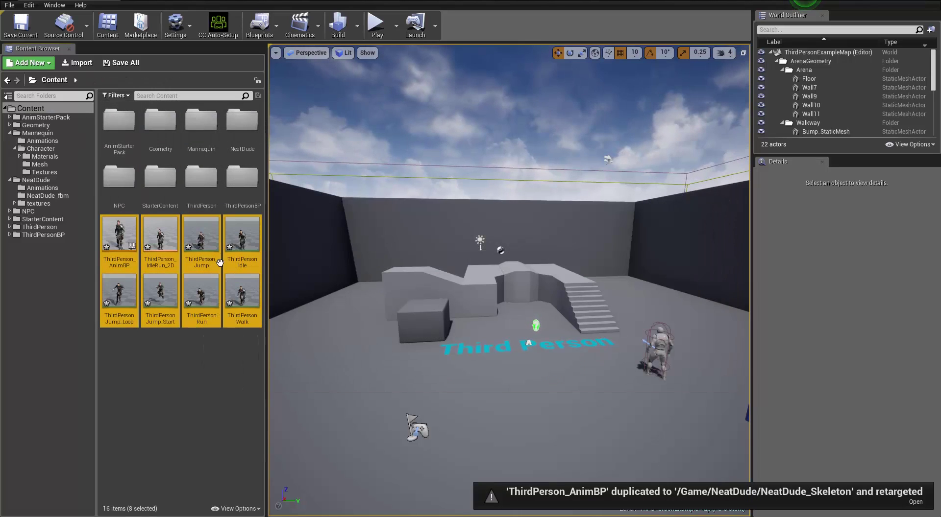
click(201, 351)
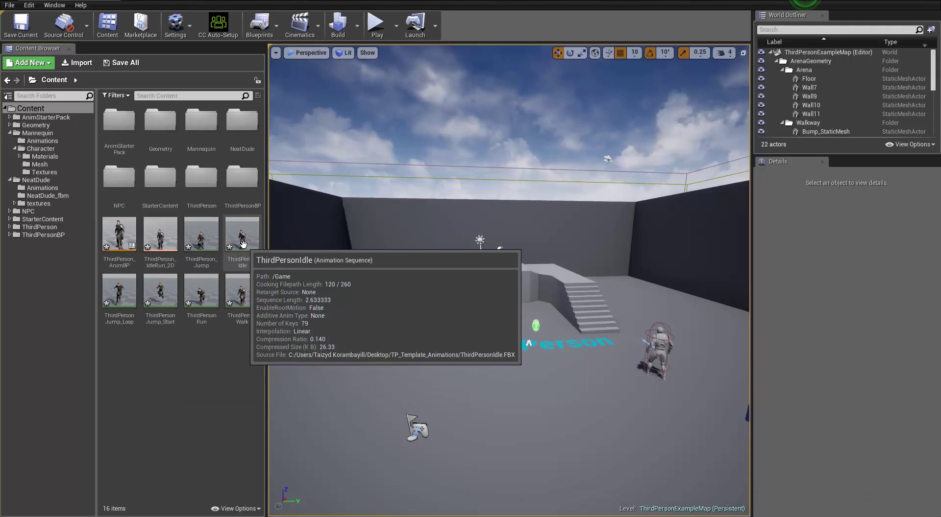
Preview the retargeted jump, idle, run and walk animations on the NeatDude character from several angles, and close the animation editor
double_click(206, 240)
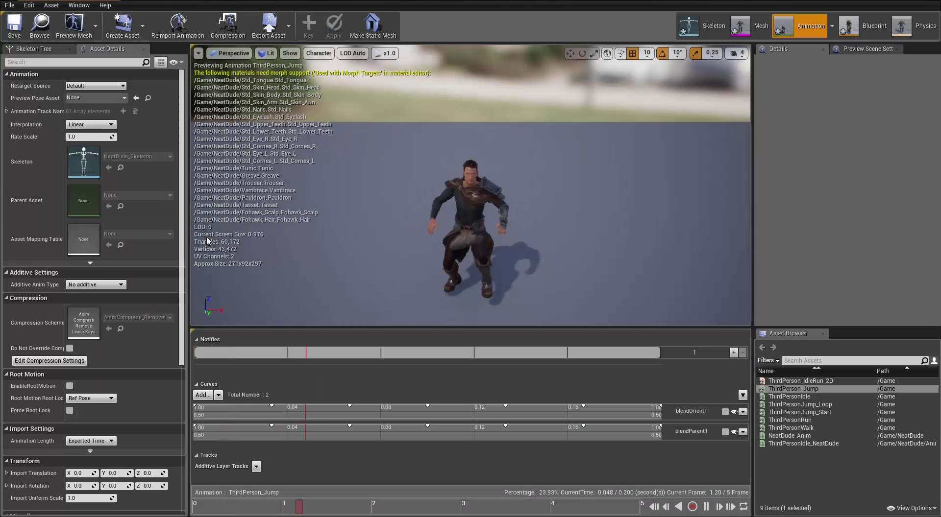
click(809, 397)
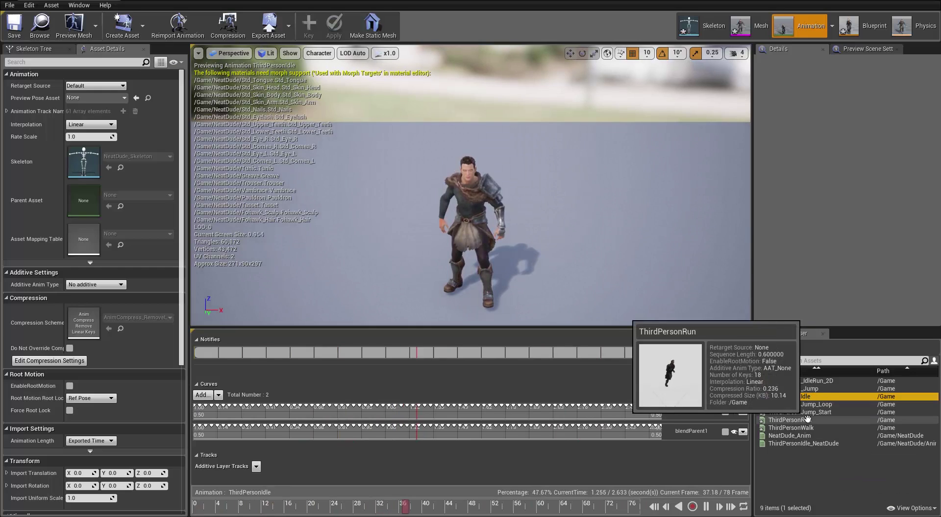
click(790, 420)
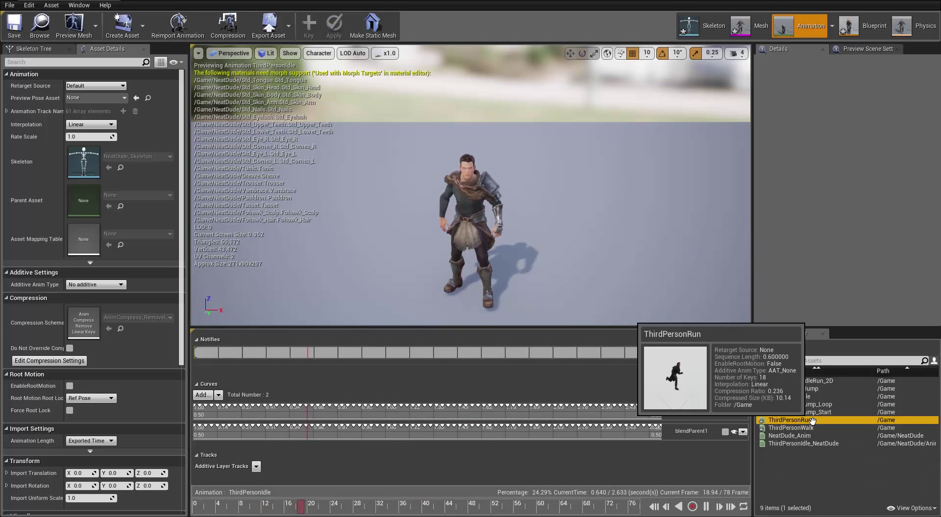
alt+drag(560, 294, 698, 245)
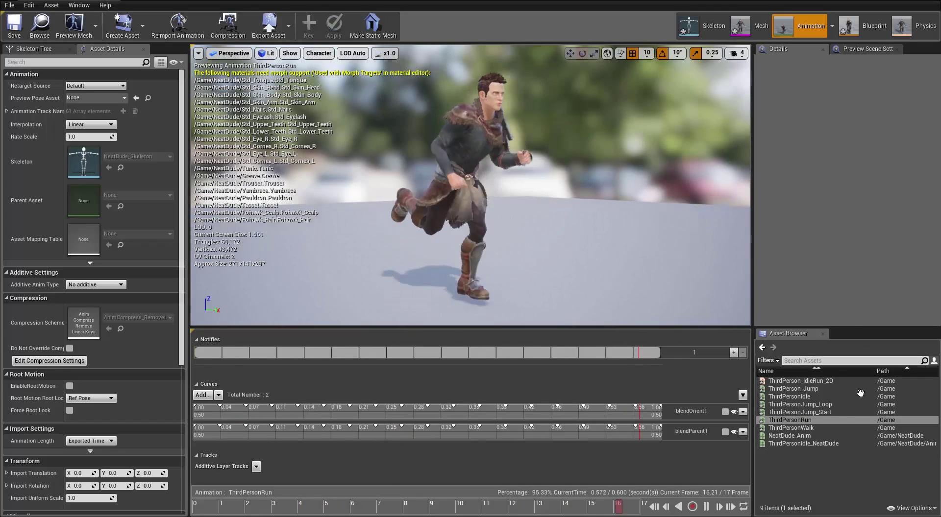
click(791, 427)
click(791, 428)
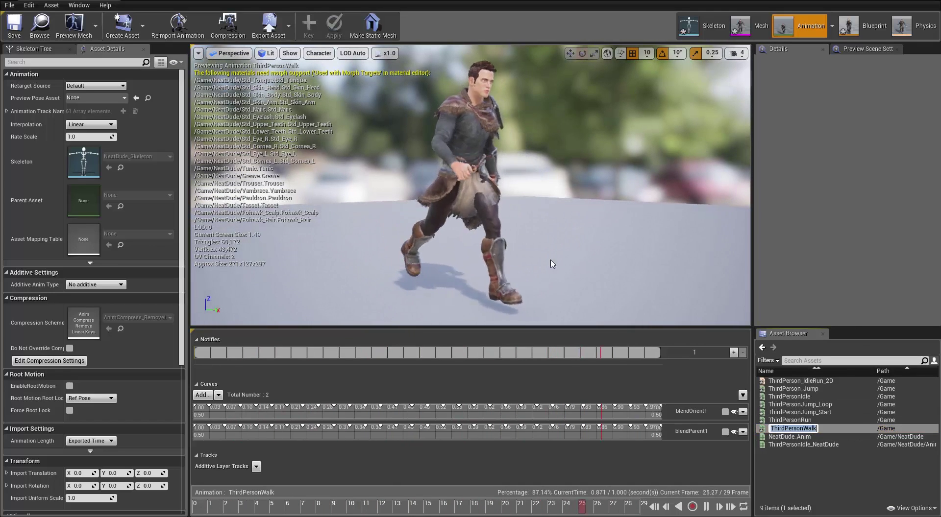
key(Escape)
drag(445, 148, 422, 183)
drag(490, 149, 514, 132)
scroll(514, 133, up, 2)
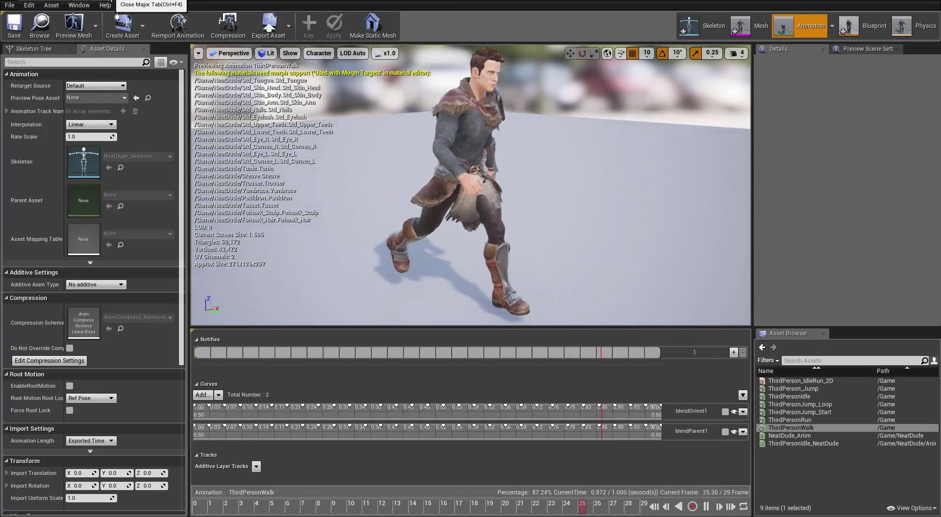
click(114, 2)
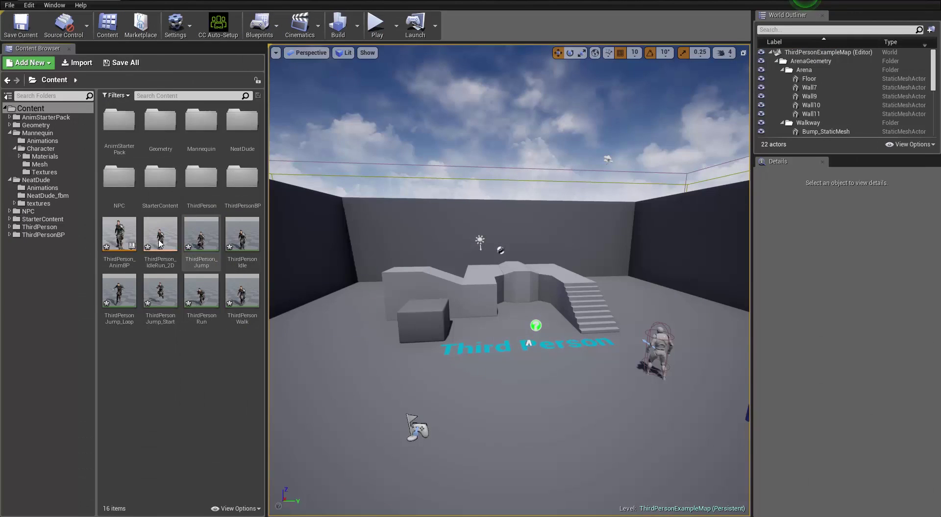
Move ThirdPerson_AnimBP and all the other retargeted assets from the Content folder into NeatDude/Animations
click(119, 236)
shift+click(226, 294)
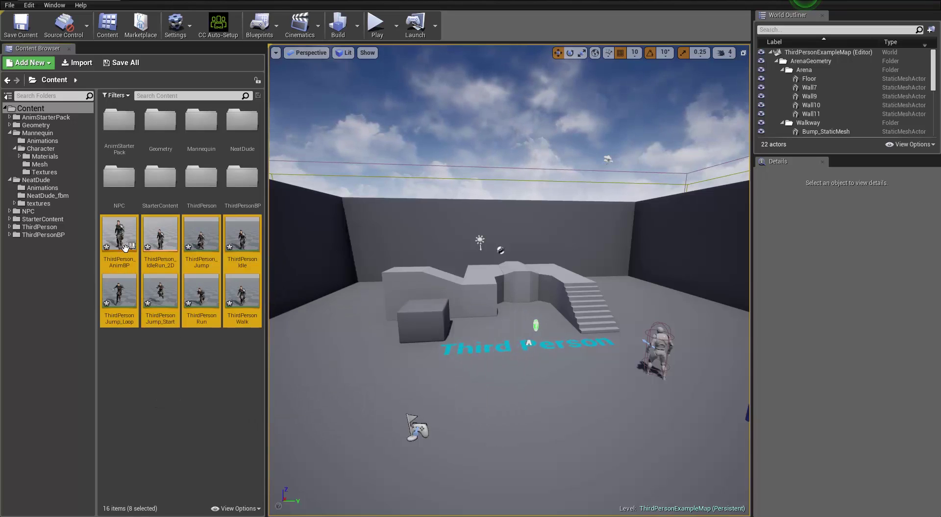
drag(122, 237, 48, 190)
click(72, 211)
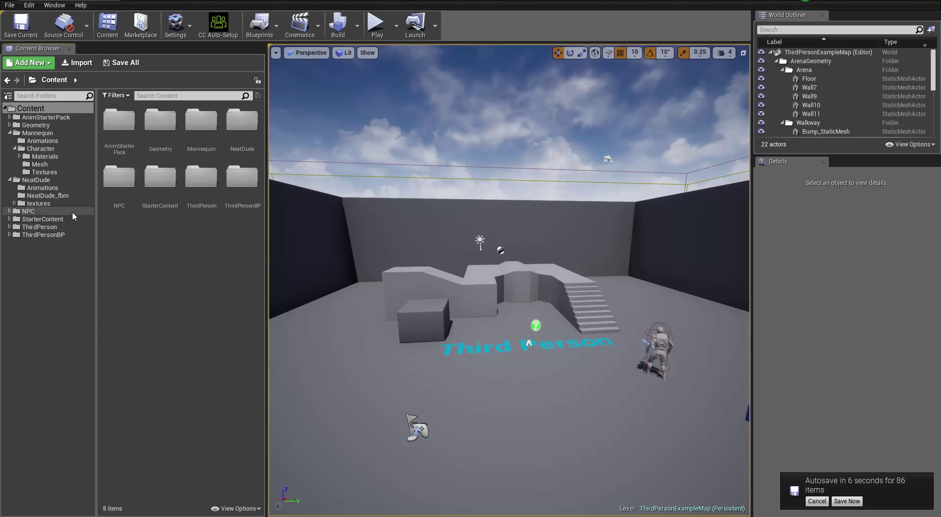
Play the level, run and jump around with the current playable mannequin to check its movement, and stop playing
click(377, 24)
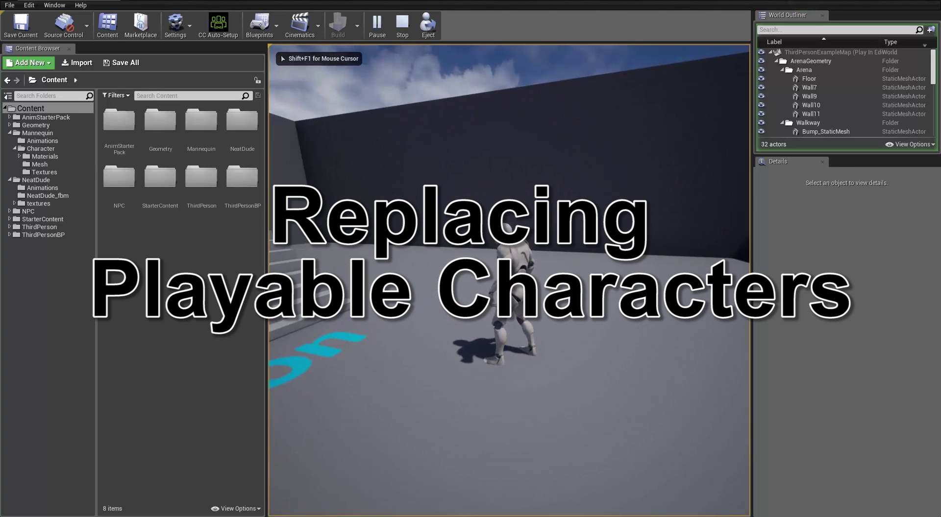
key(s)
key(d)
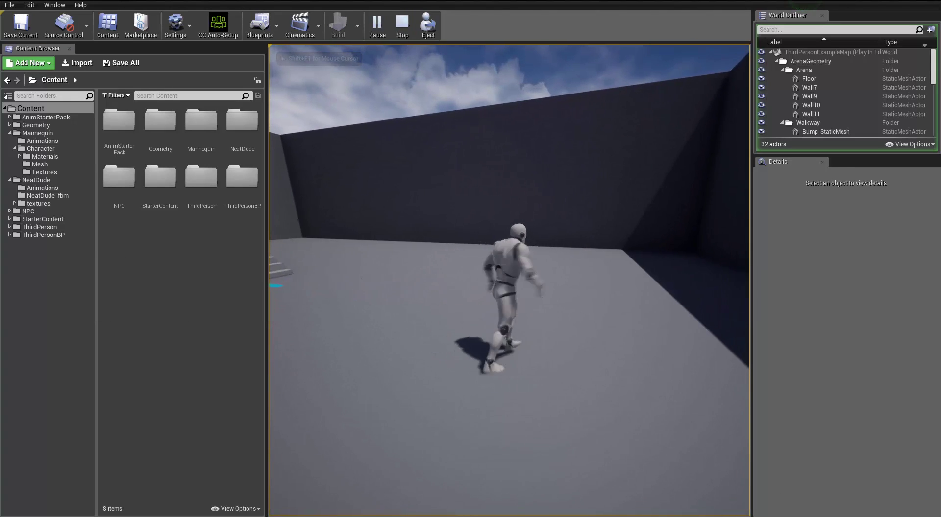
key(a)
key(space)
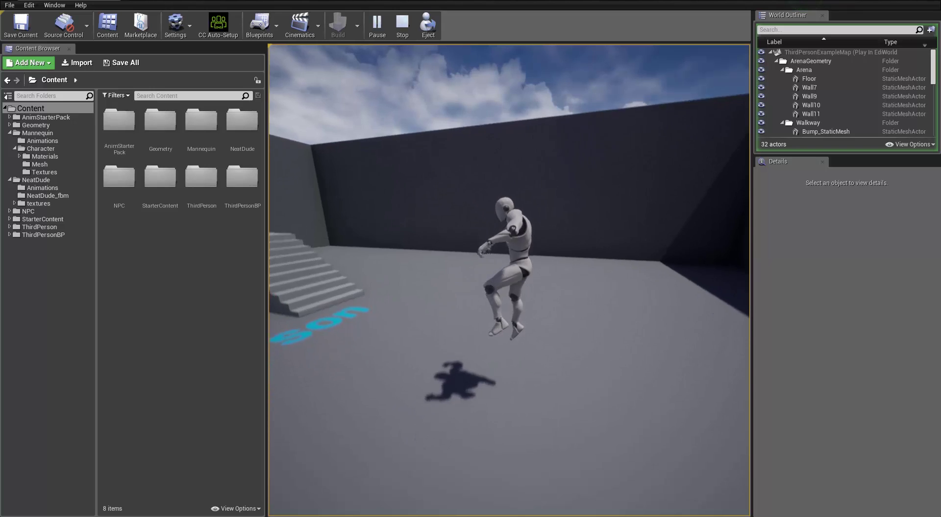
key(w)
key(a)
key(s)
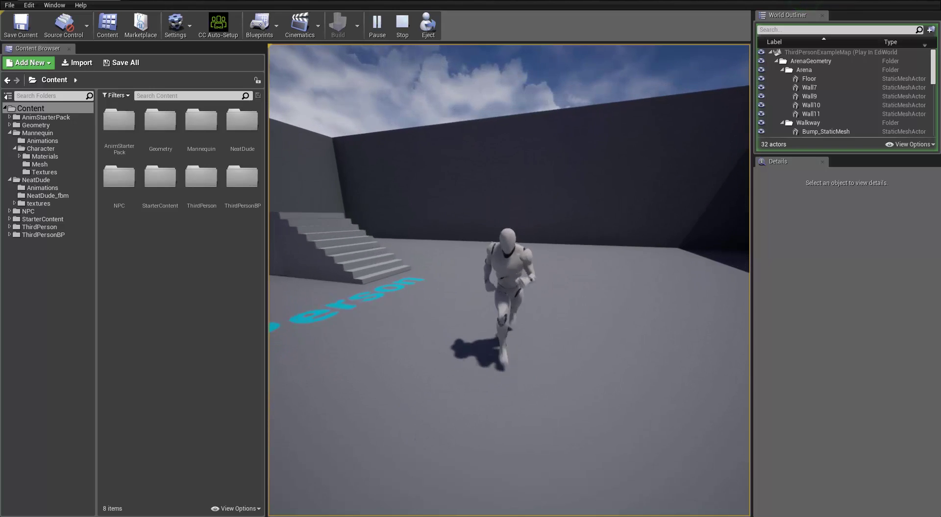
key(a)
key(d)
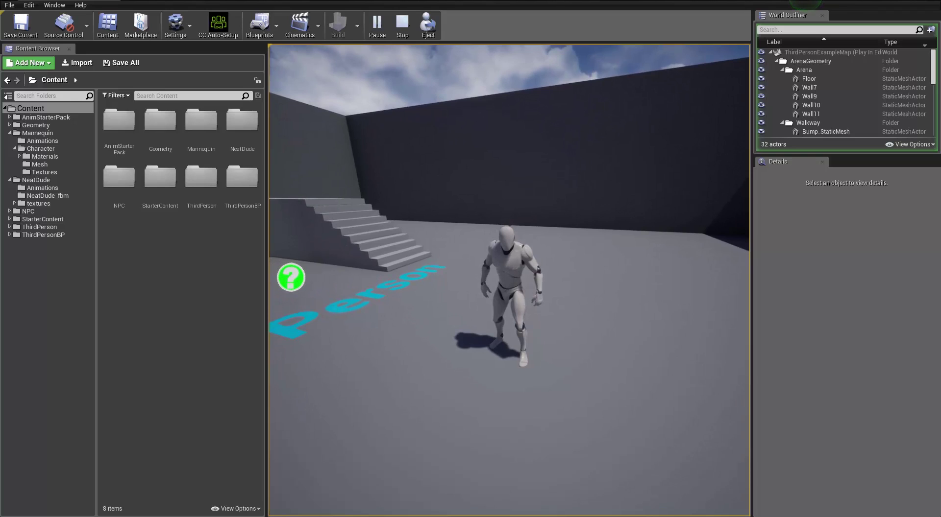
key(Escape)
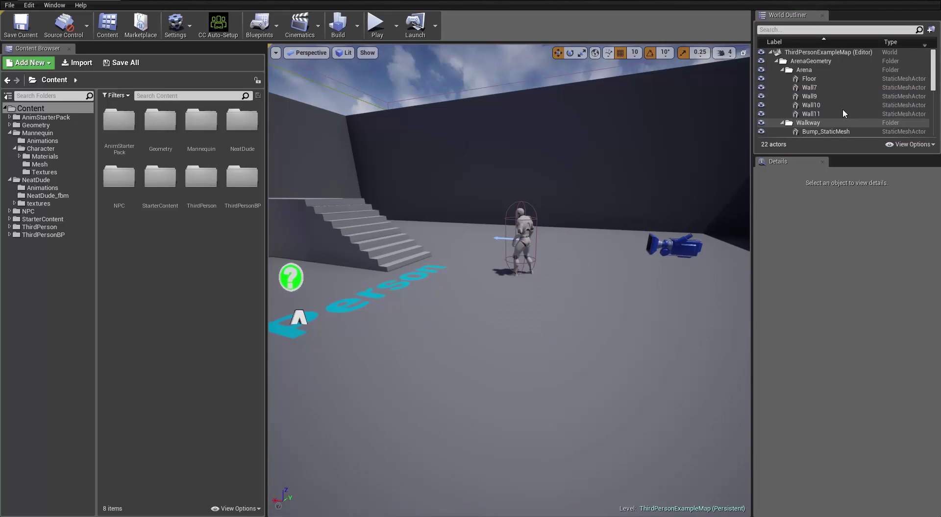
Open the ThirdPersonCharacter blueprint from the level's actor list, select its Mesh component and show it in the 3D preview
drag(933, 79, 937, 131)
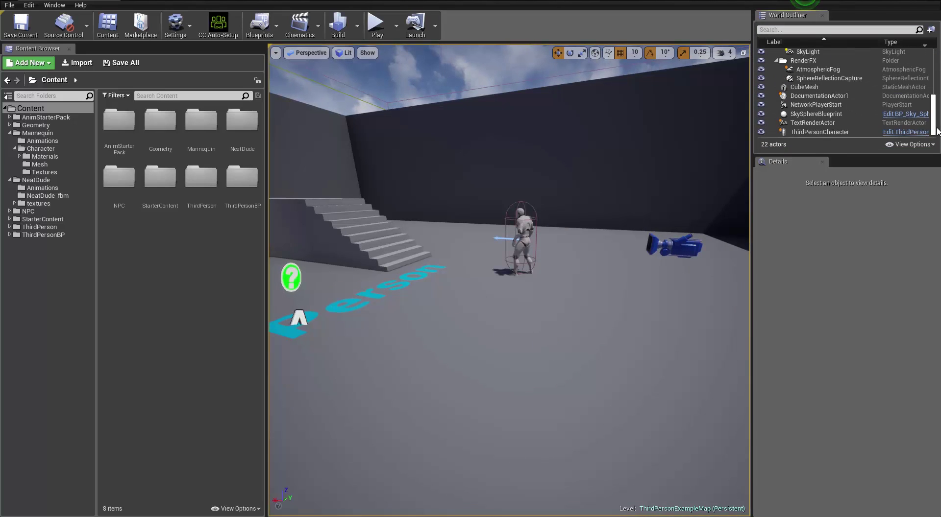
click(900, 132)
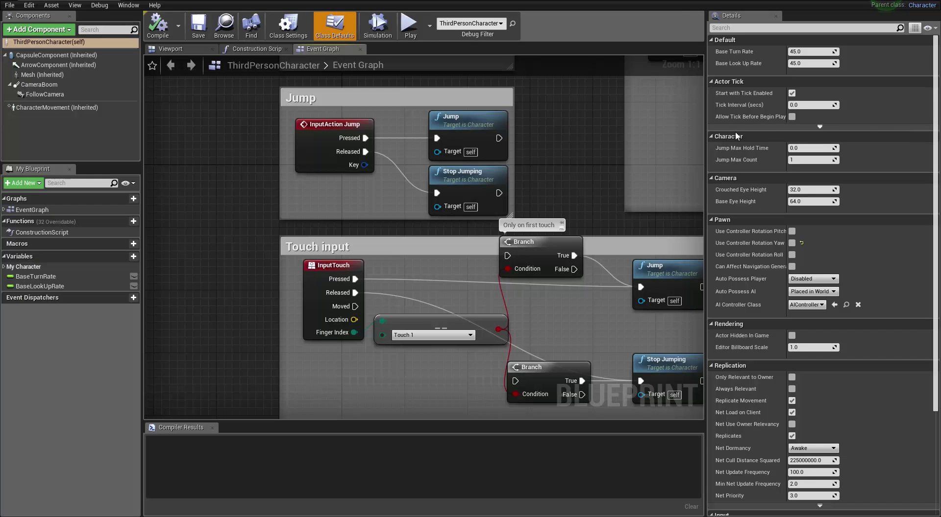
click(49, 74)
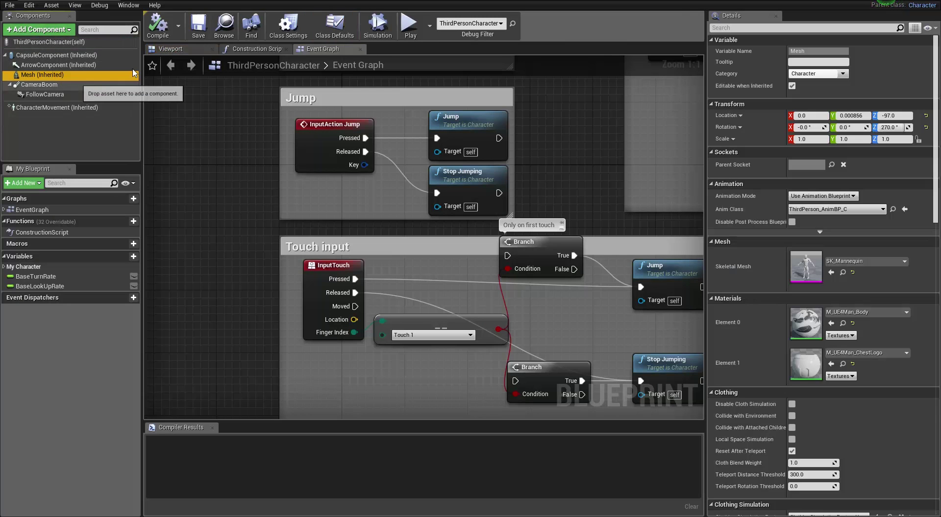
click(179, 49)
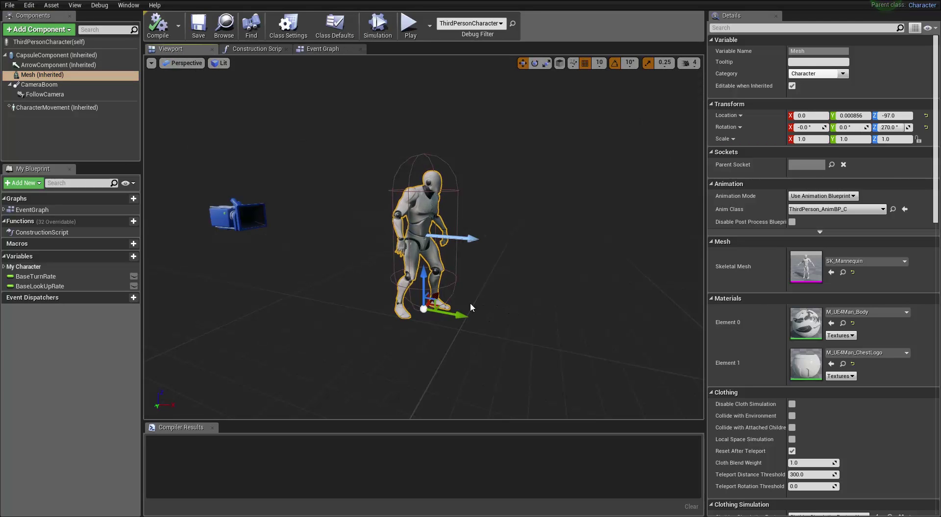
alt+drag(471, 303, 416, 319)
scroll(424, 237, up, 4)
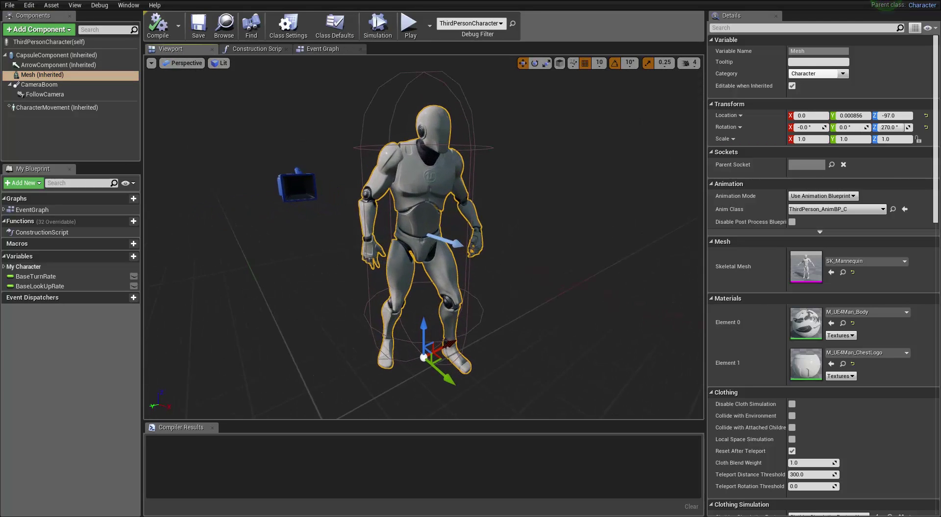
mouse_move(423, 237)
alt+mouse_down()
mouse_move(475, 237)
mouse_move(436, 241)
alt+mouse_up()
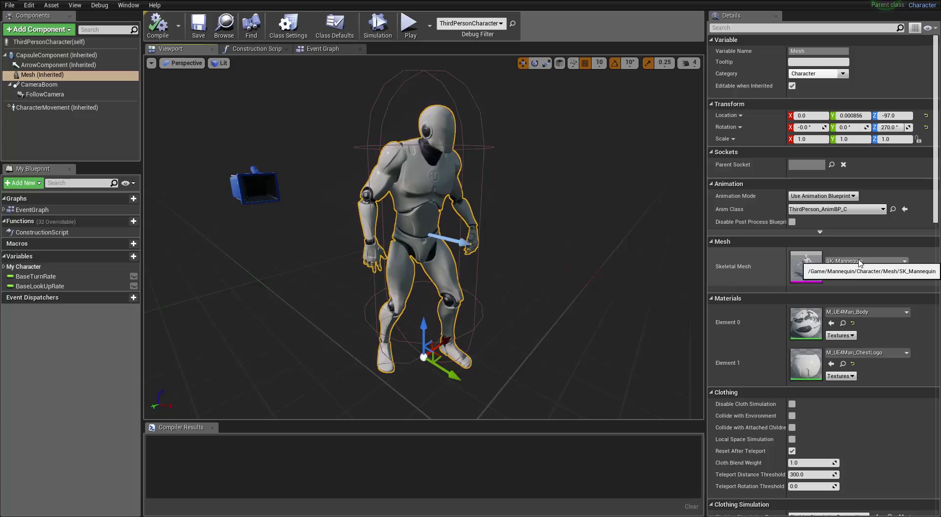
Set the Mesh component's skeletal mesh to NeatDude and view the replaced character
click(858, 262)
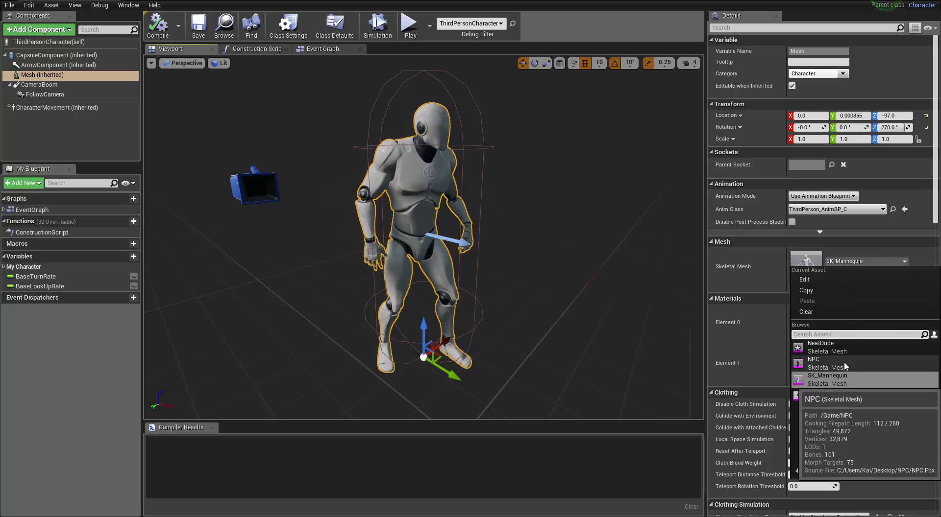
click(827, 348)
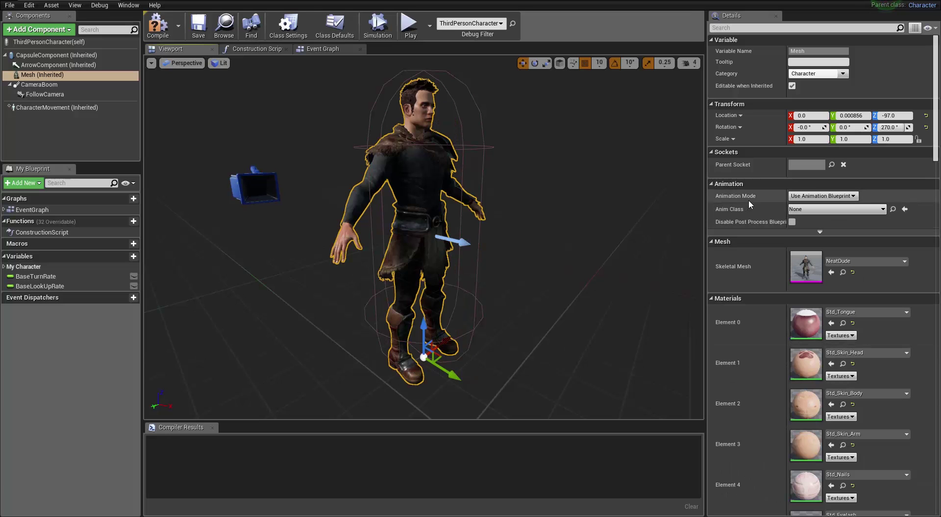
alt+drag(555, 255, 674, 255)
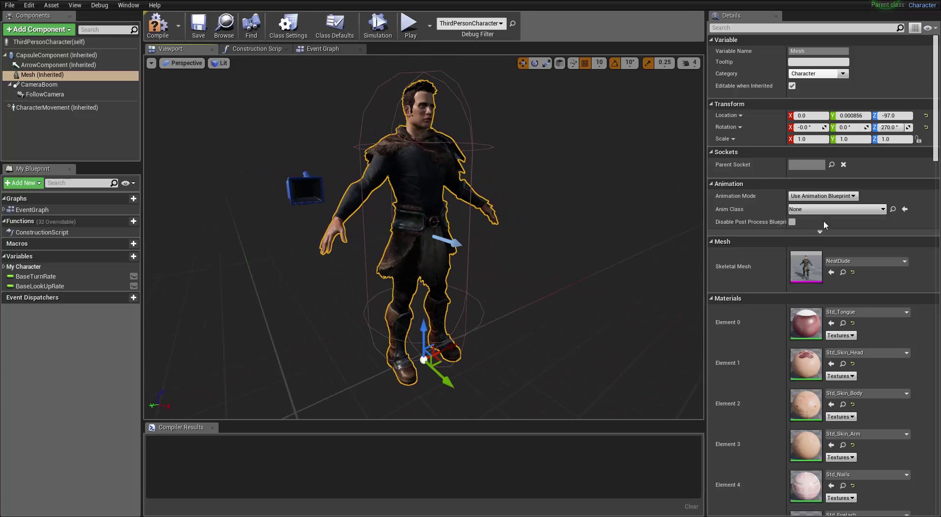
Keep the animation mode at Use Animation Blueprint and assign the retargeted ThirdPerson_AnimBP as the mesh's Anim Class
click(822, 196)
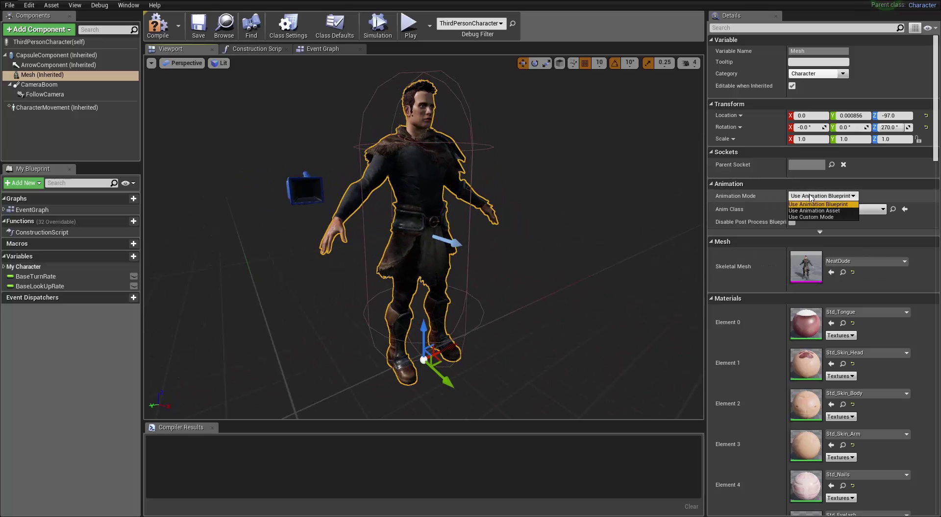
click(822, 205)
click(827, 210)
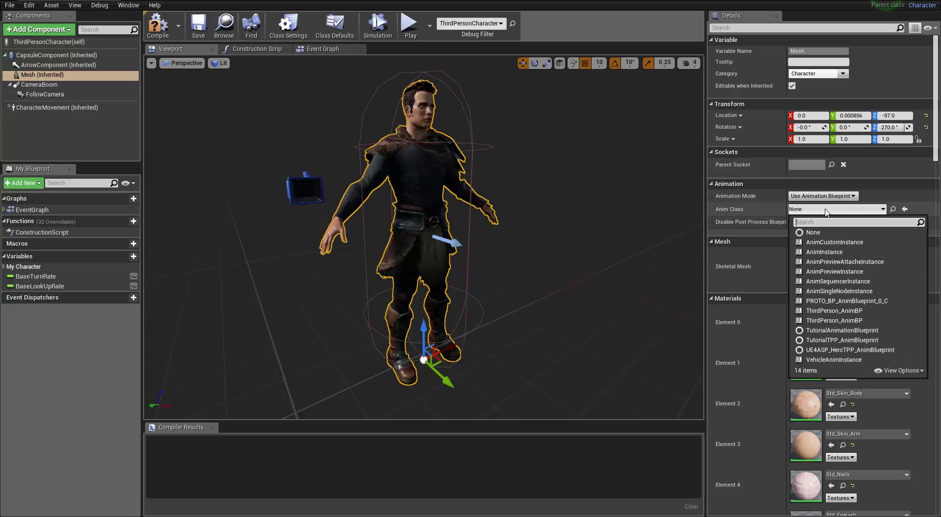
click(856, 314)
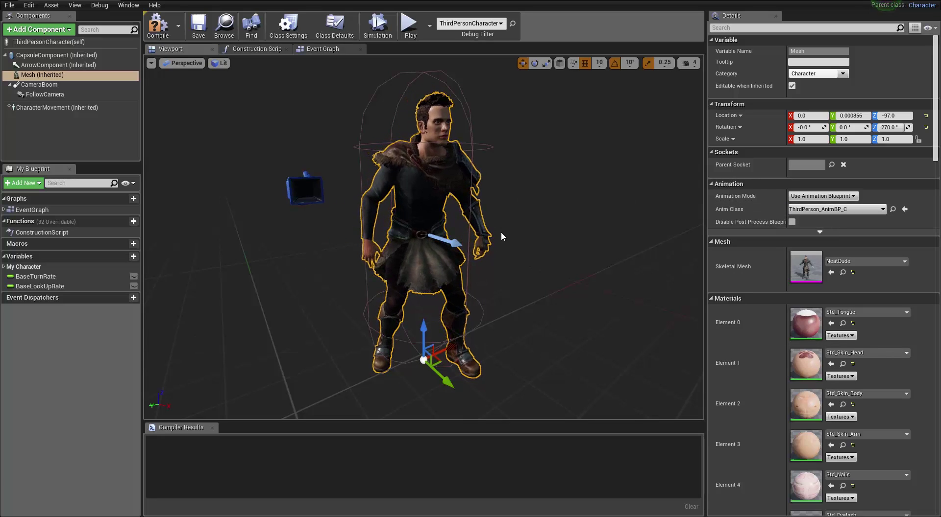
alt+drag(510, 202, 461, 203)
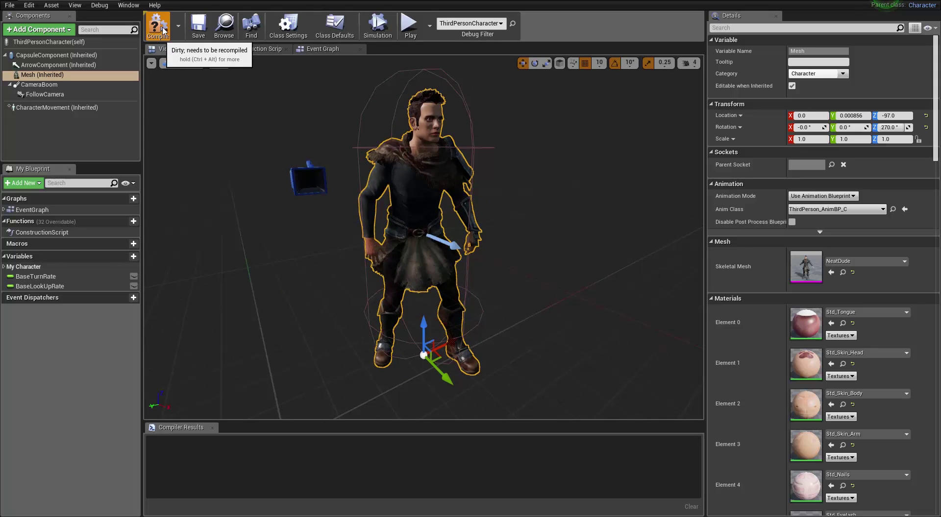
Compile and save the ThirdPersonCharacter blueprint, and return to the level editor
click(163, 30)
click(193, 26)
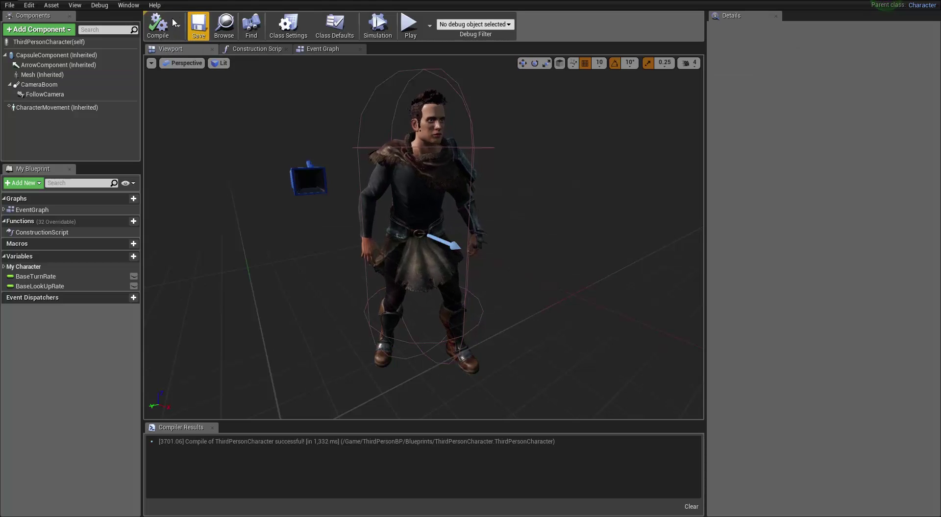
click(111, 3)
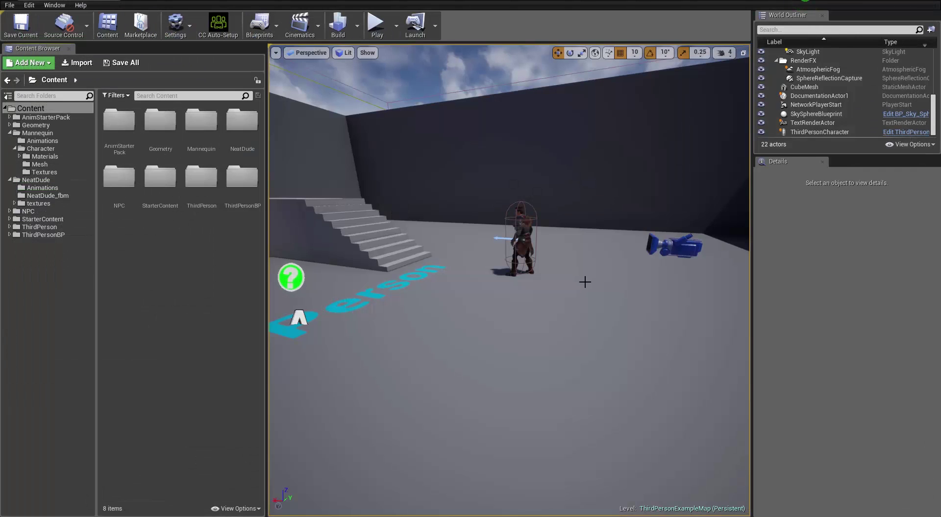
View the updated ThirdPersonCharacter up close in the level and select it
right_drag(569, 297, 614, 299)
right_drag(509, 280, 649, 264)
right_drag(521, 362, 521, 361)
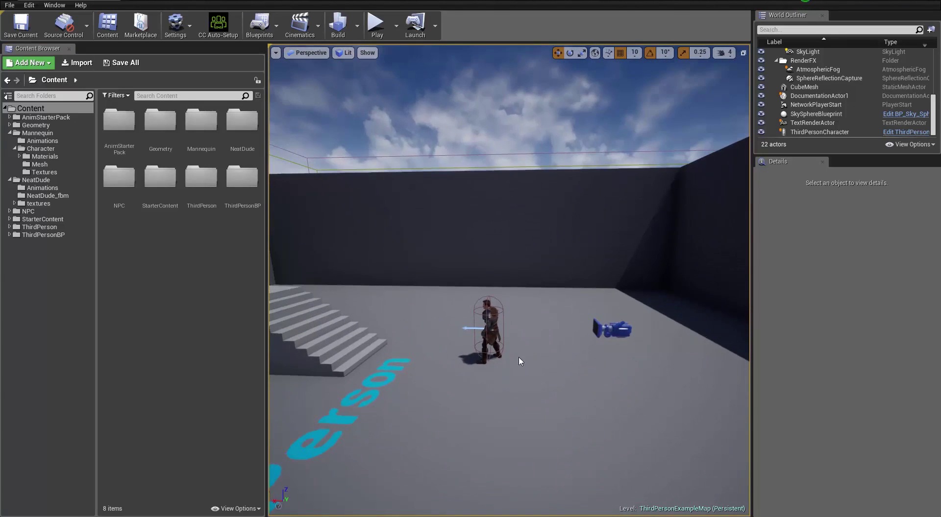
right_drag(453, 365, 453, 365)
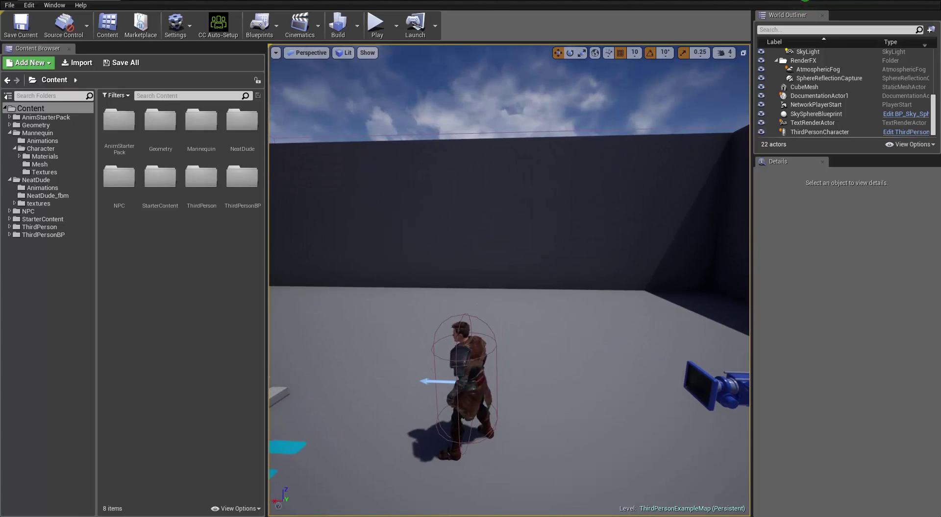
right_drag(387, 394, 387, 394)
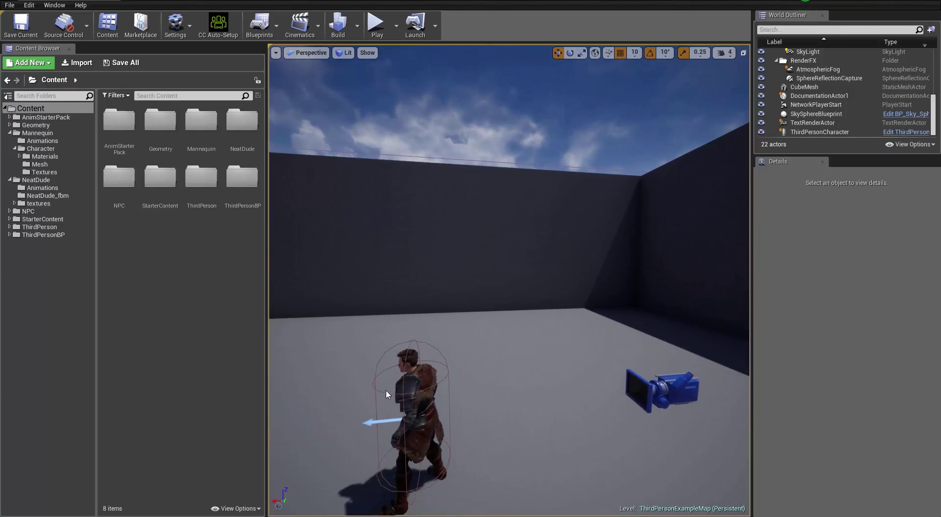
click(411, 412)
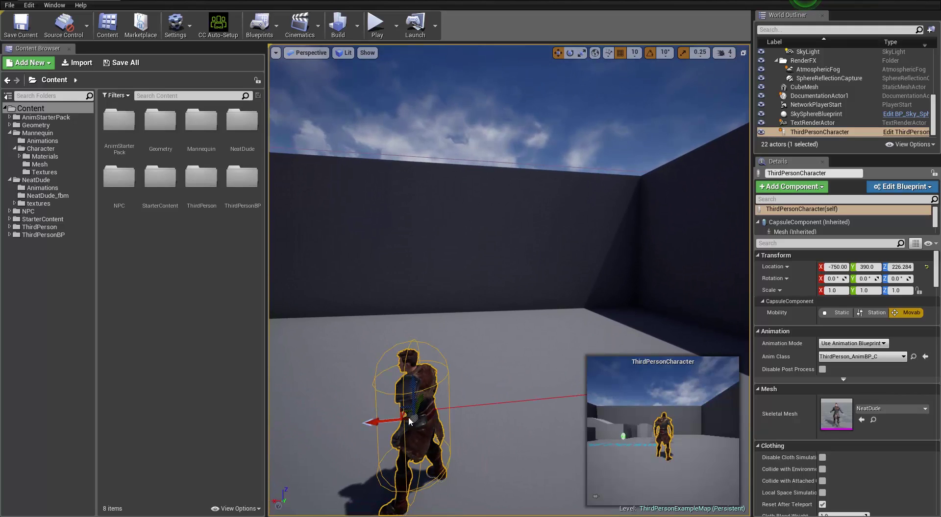
Play the level, run and jump around with the NeatDude character to test the retargeted animations, and stop playing
click(378, 25)
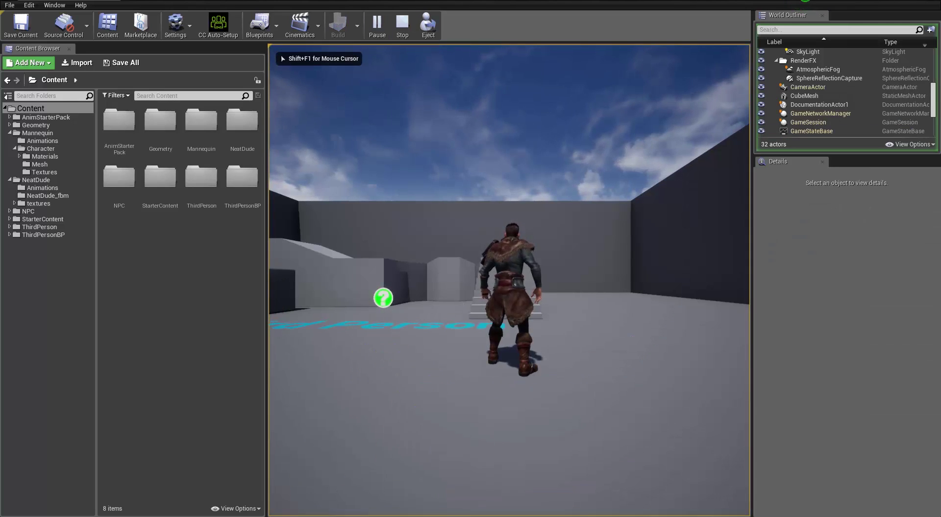
key(a)
key(s)
key(d)
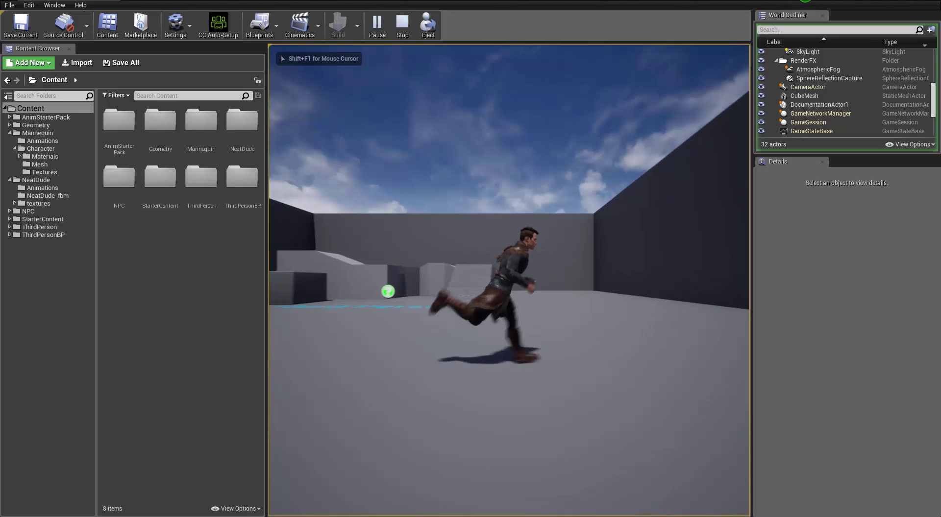
key(a)
key(s)
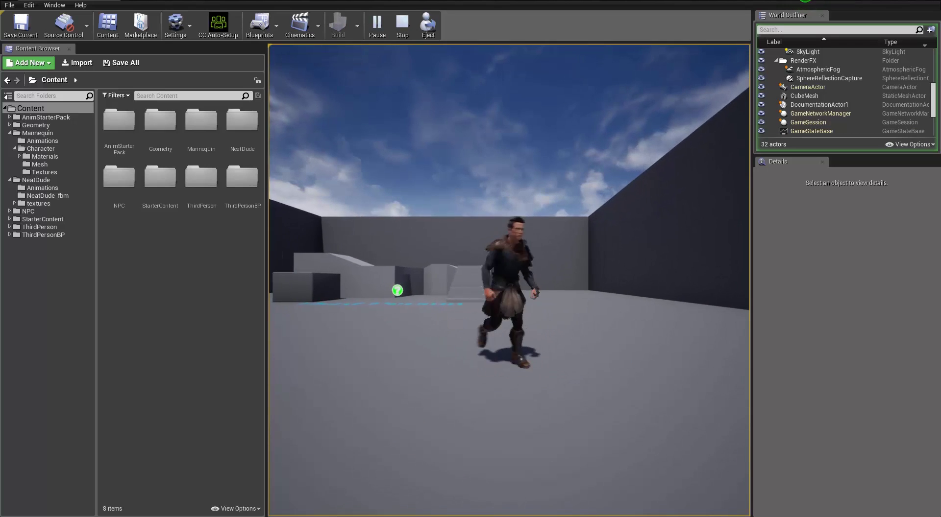
key(d)
key(w)
key(a)
key(s)
key(a)
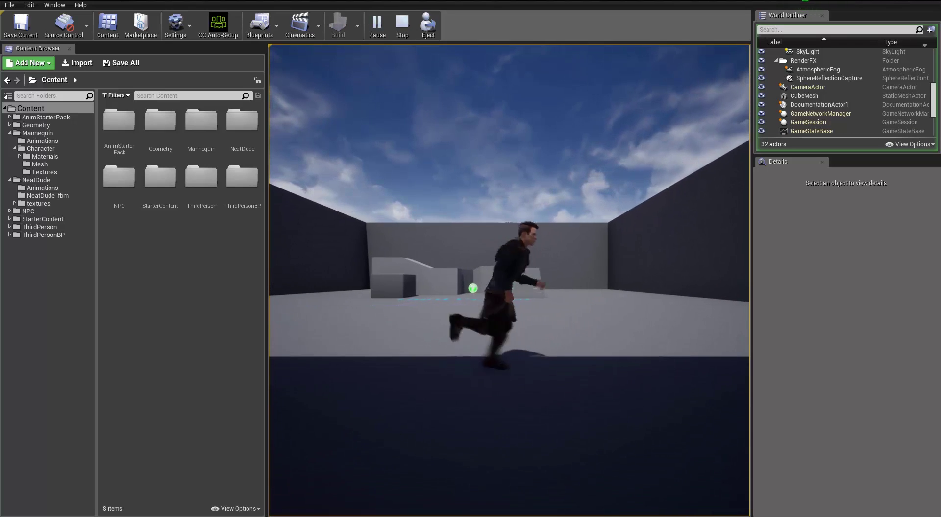
key(w)
key(space)
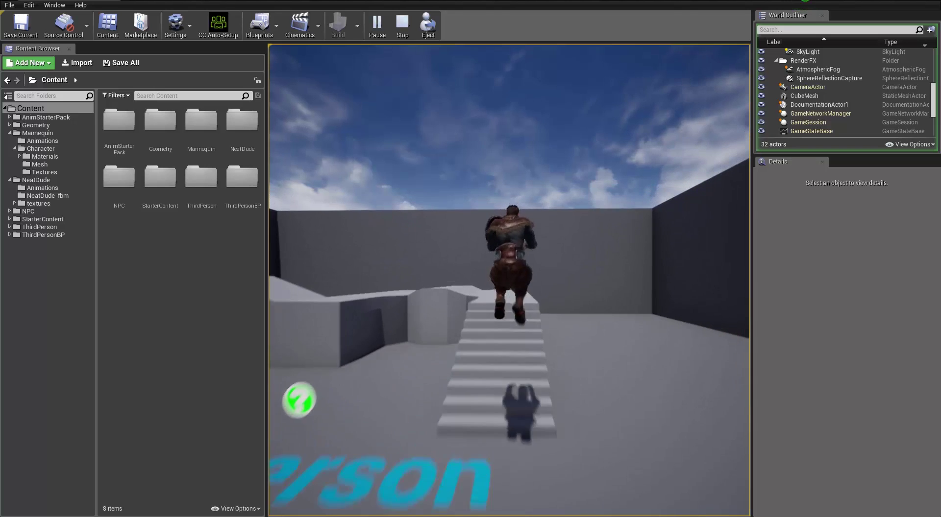
key(a)
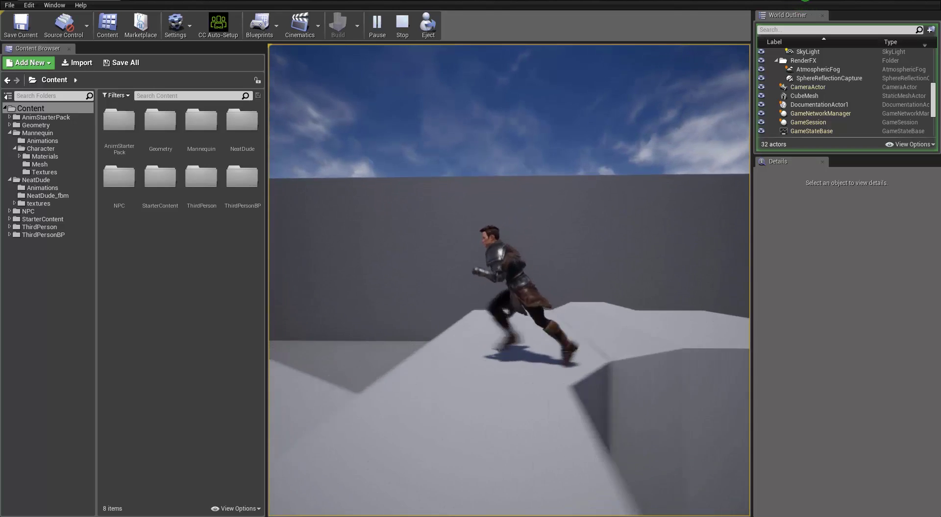
key(w)
key(s)
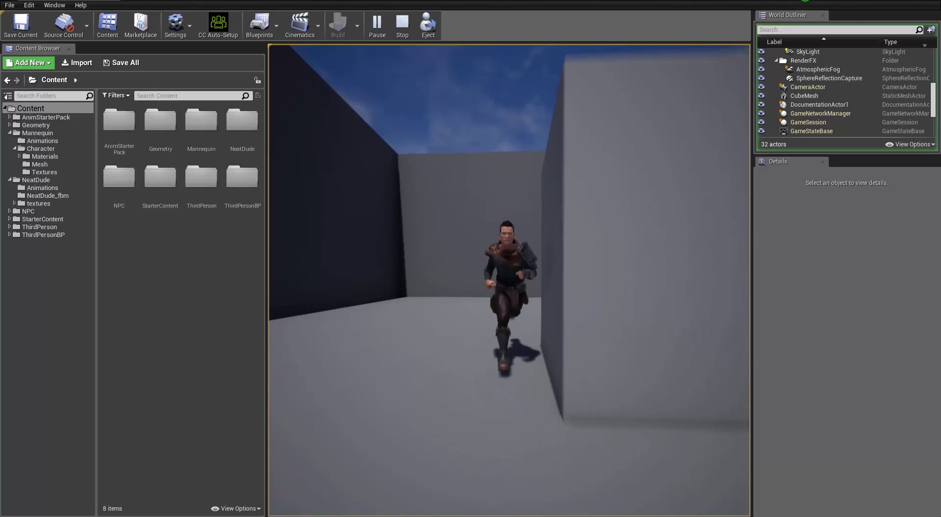
key(d)
key(s)
key(a)
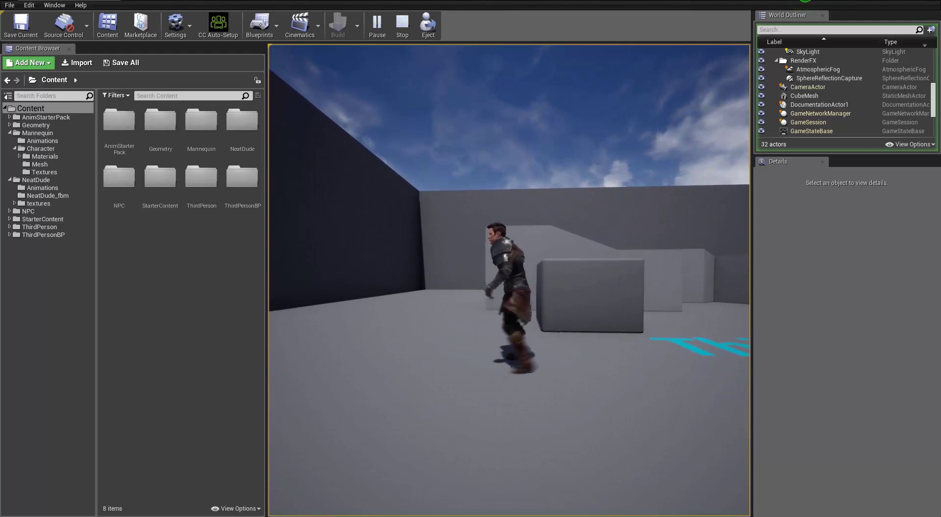
key(d)
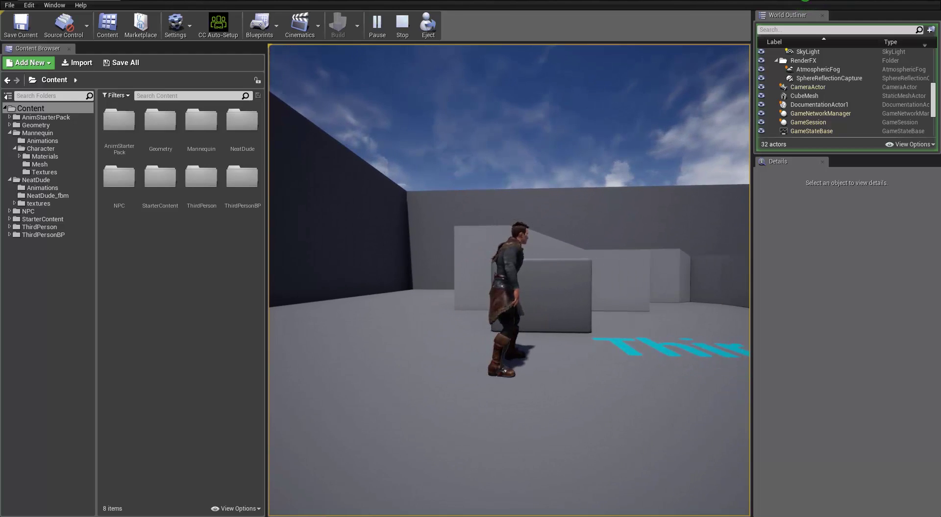
key(Escape)
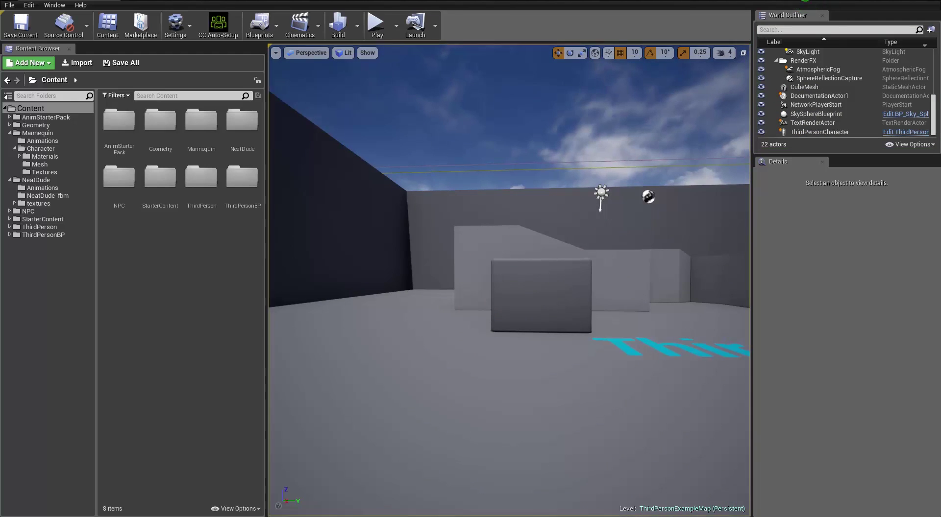
Select ThirdPersonCharacter in the level's actor list, focus on it and view it closely from the front
click(813, 131)
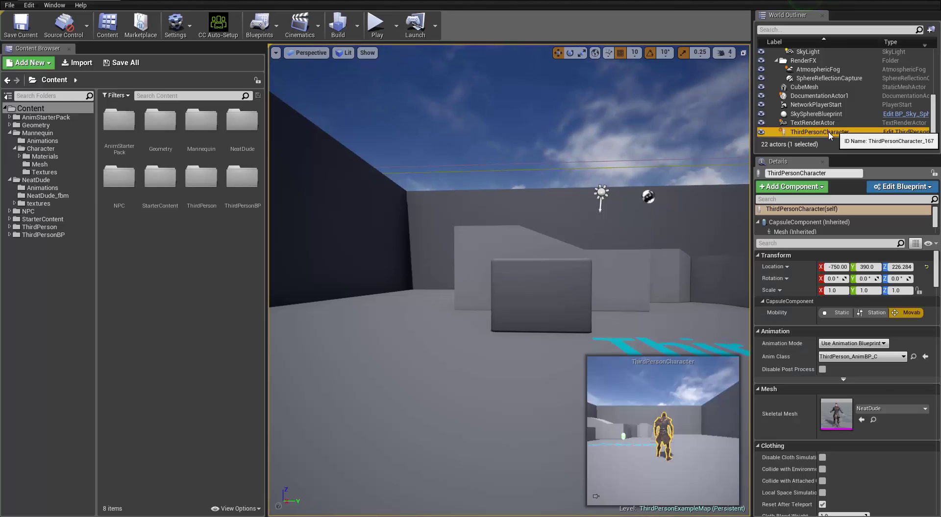
key(f)
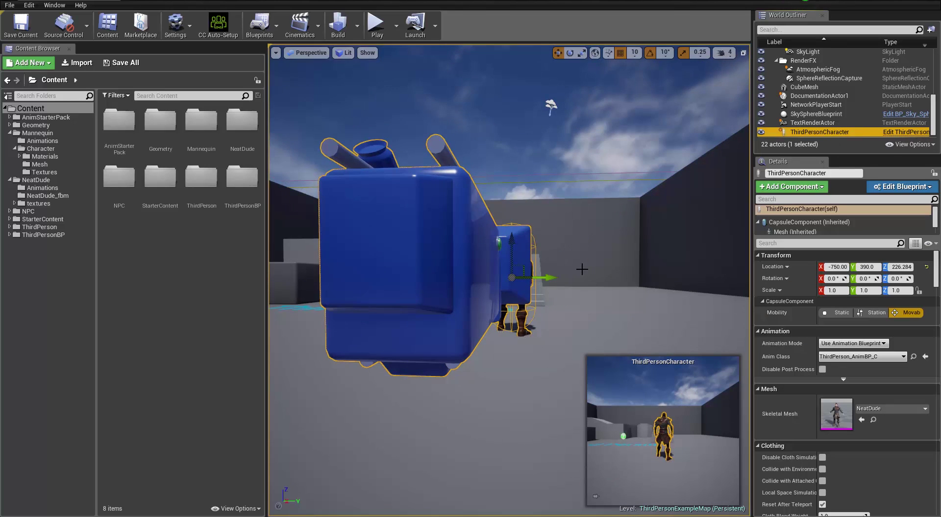
key(d)
right_drag(582, 270, 304, 275)
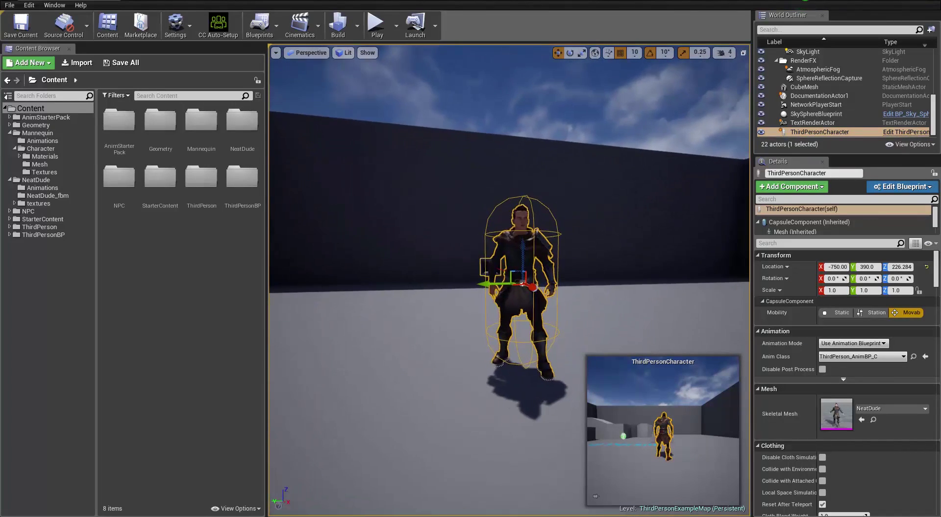
key(w)
right_drag(596, 274, 588, 284)
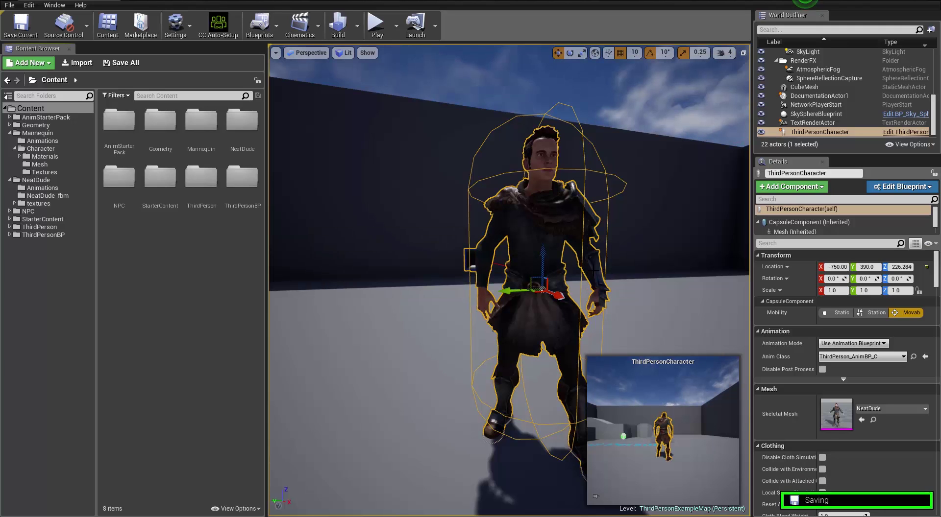
Open the ThirdPerson_IdleRun_2D blend space from NeatDude's Animations folder and preview it at a lower speed
click(37, 189)
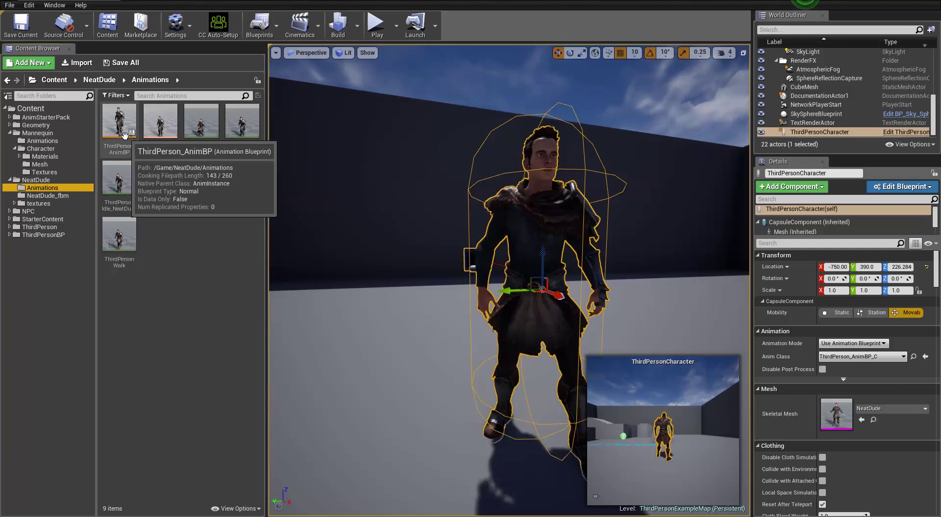
double_click(160, 125)
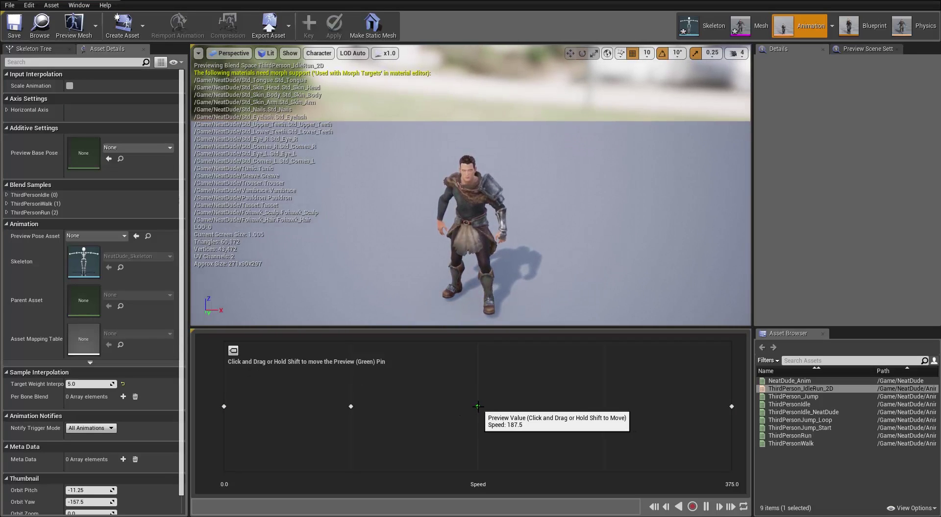
drag(478, 407, 404, 406)
Open the blend space's idle sample at speed 0 and look through the animations that could replace it
mouse_move(223, 406)
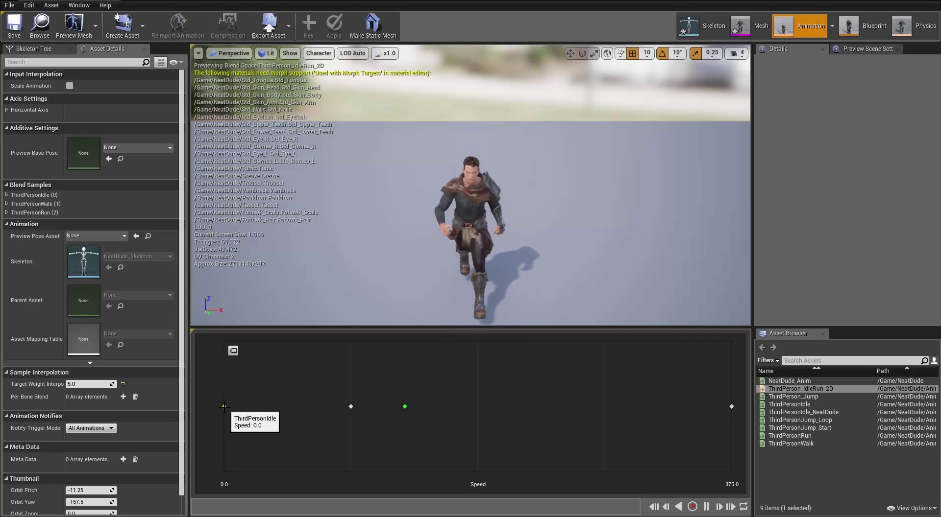
right_click(223, 407)
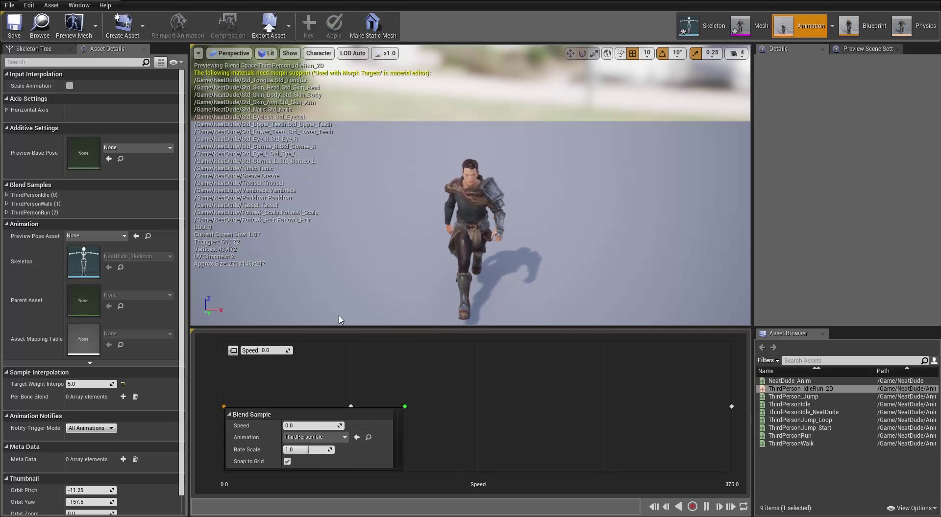
click(336, 437)
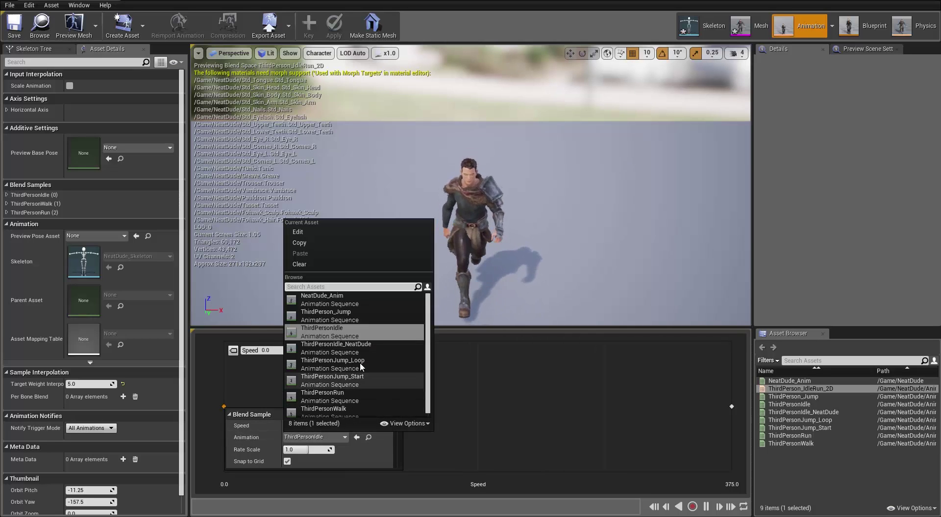
scroll(359, 362, down, 1)
mouse_move(366, 345)
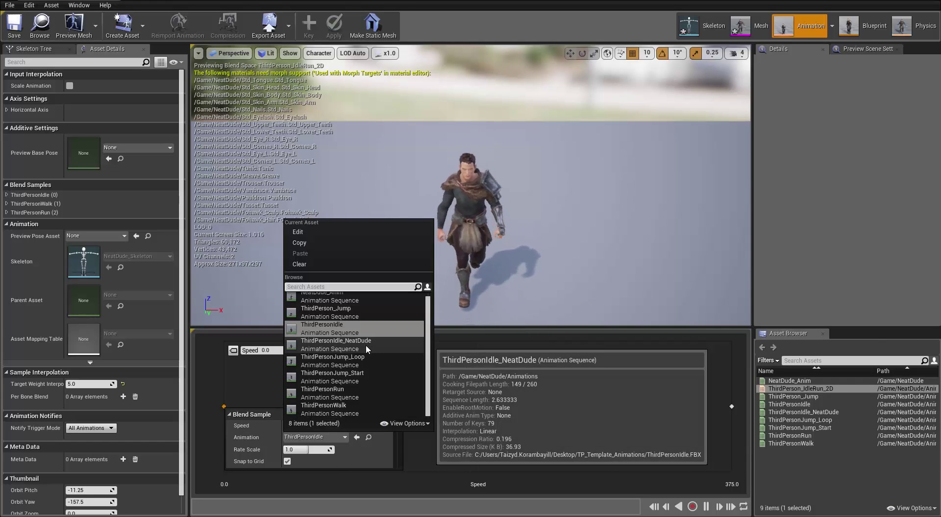
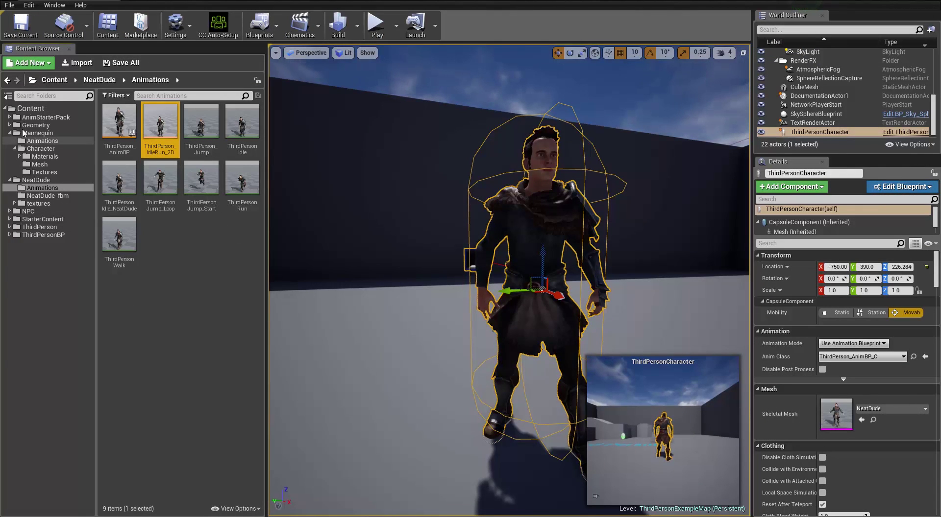
Open the AnimStarterPack folder and browse its animations
click(41, 119)
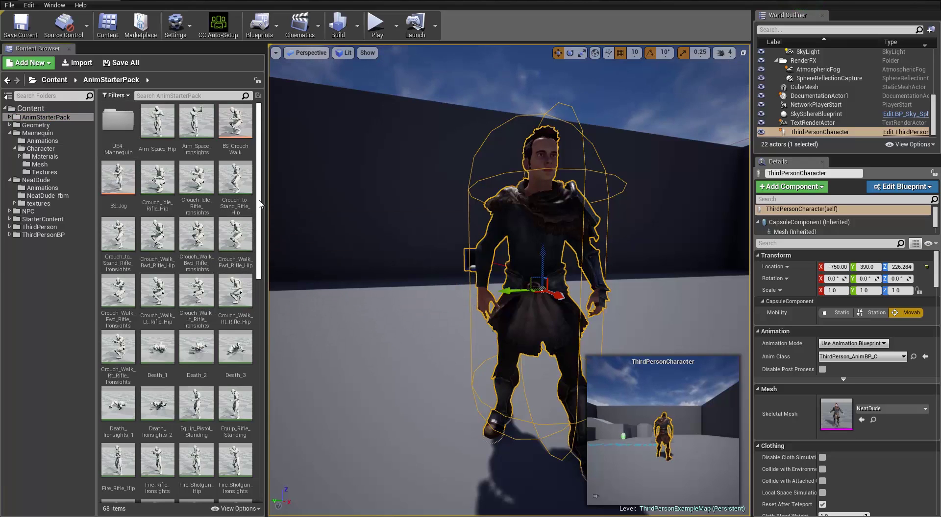
drag(261, 204, 261, 307)
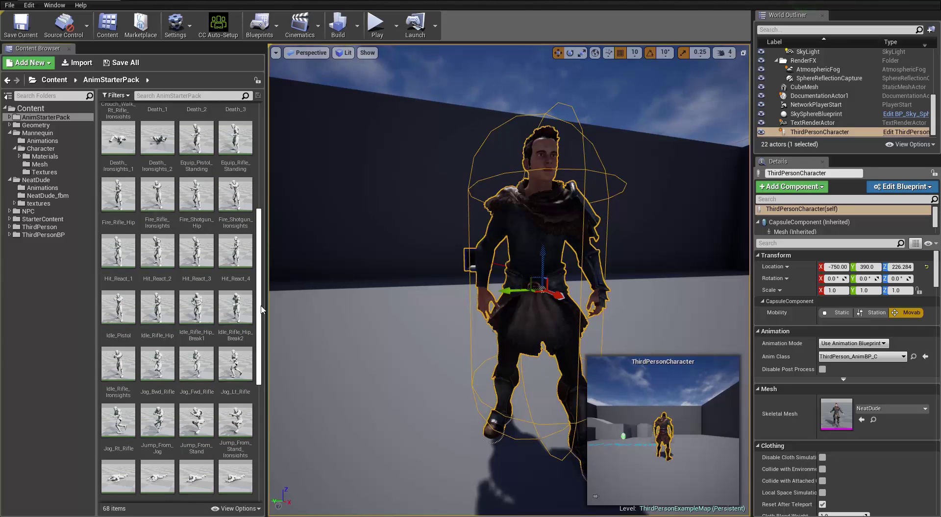
click(119, 307)
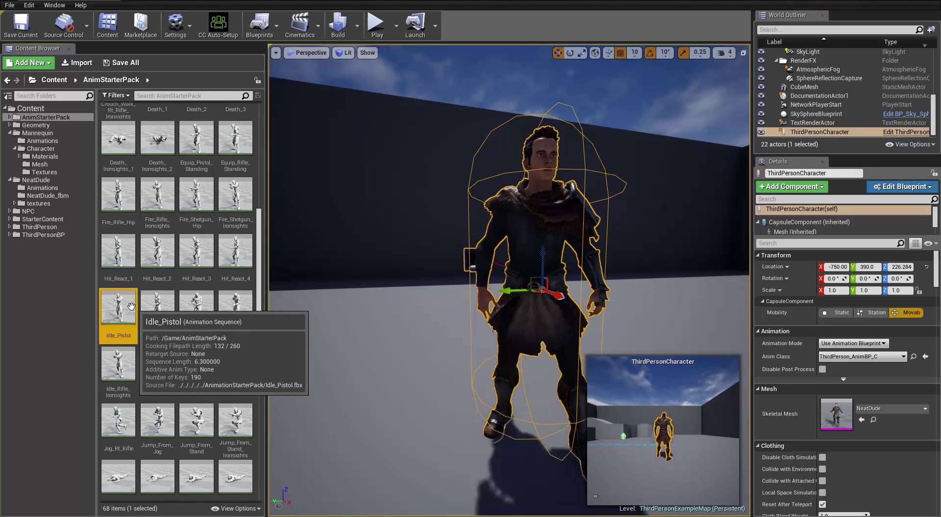
right_click(125, 312)
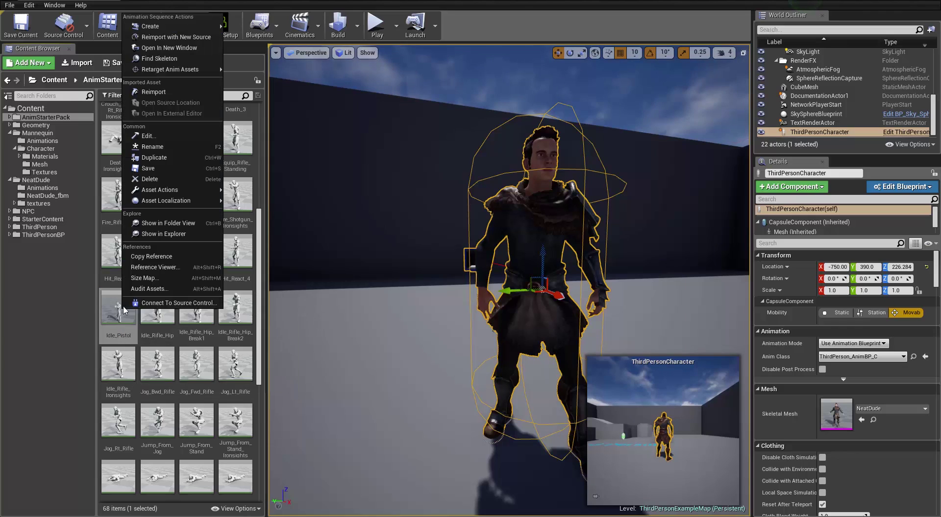
mouse_move(211, 69)
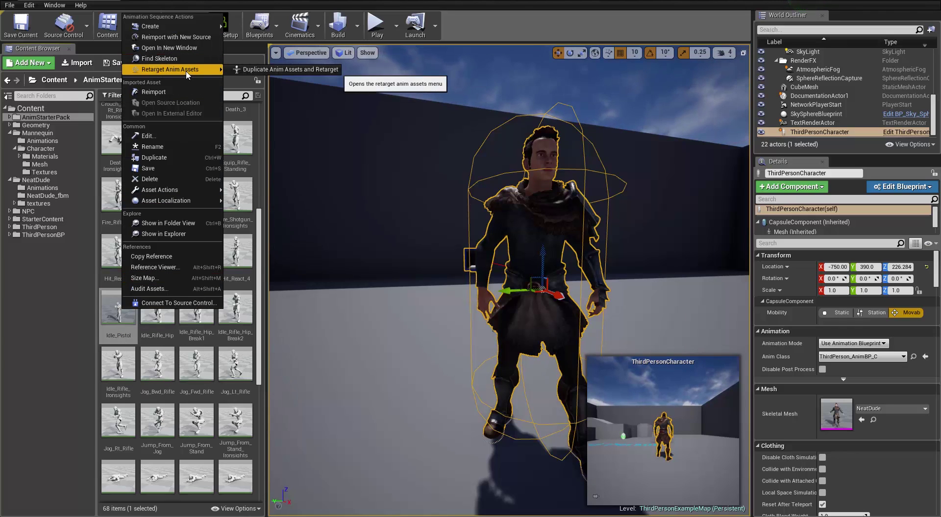
click(249, 70)
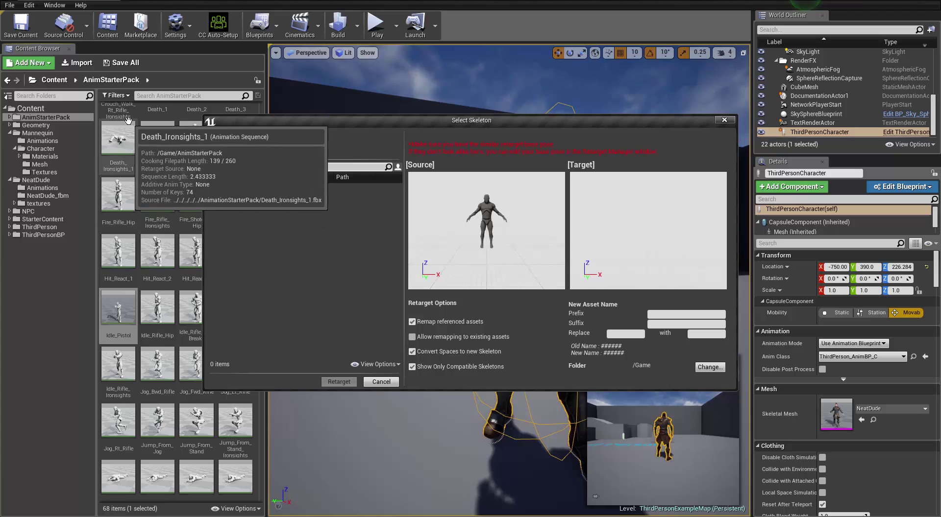
click(381, 383)
Open the SK_Mannequin skeletal mesh from the Mesh folder of AnimStarterPack's UE4_Mannequin
scroll(226, 147, up, 5)
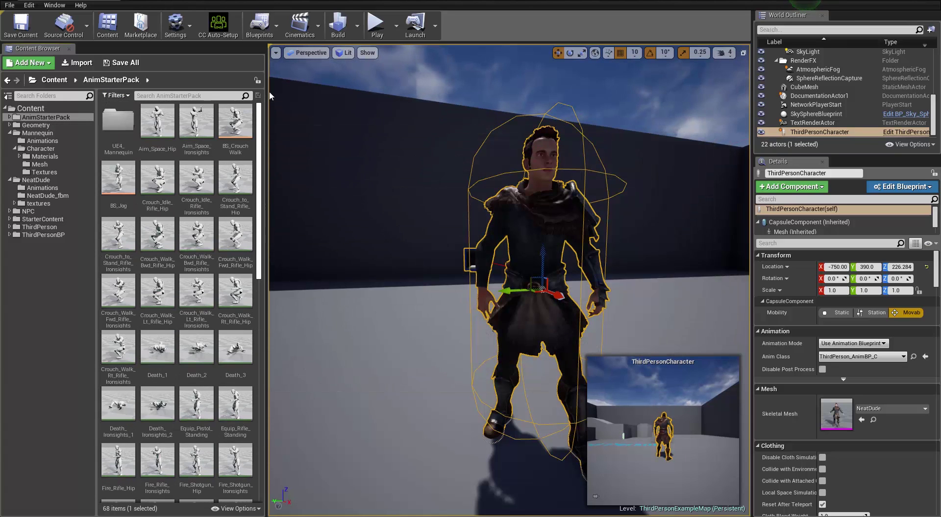
double_click(118, 120)
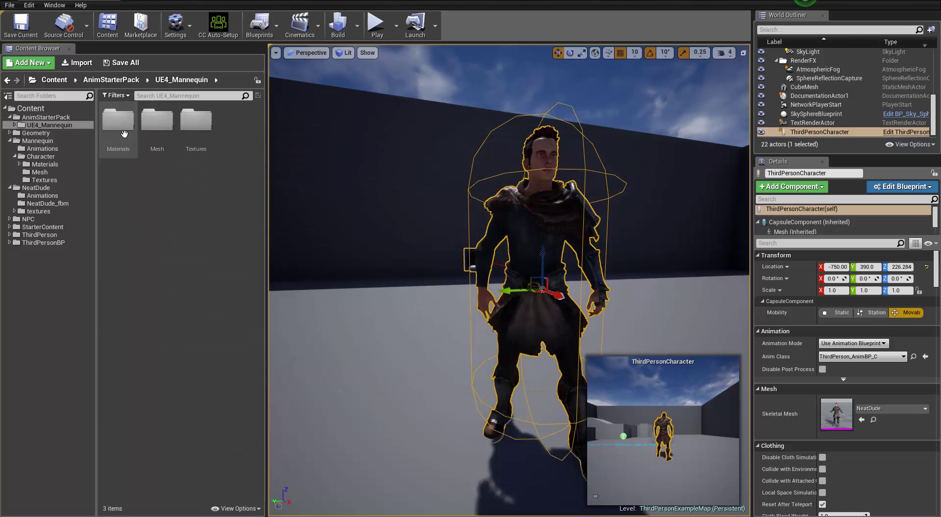
double_click(162, 121)
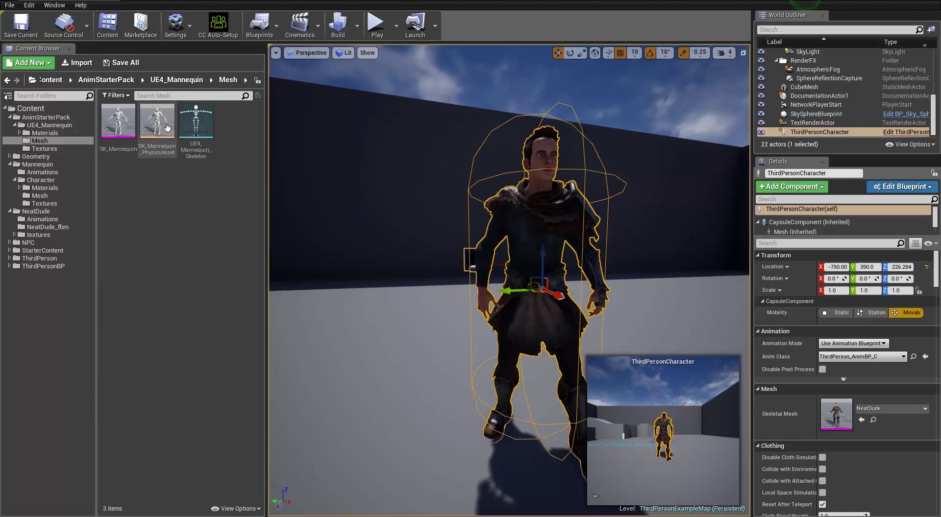
right_click(124, 124)
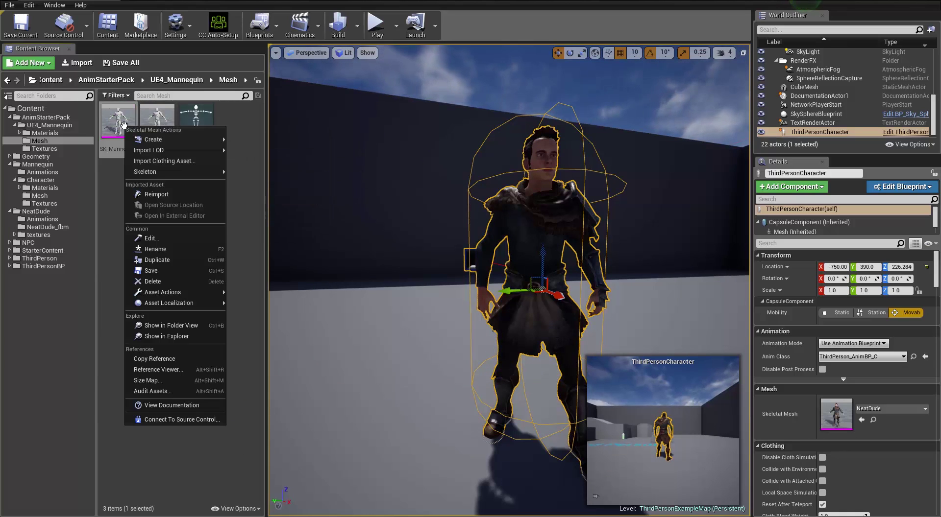
double_click(118, 121)
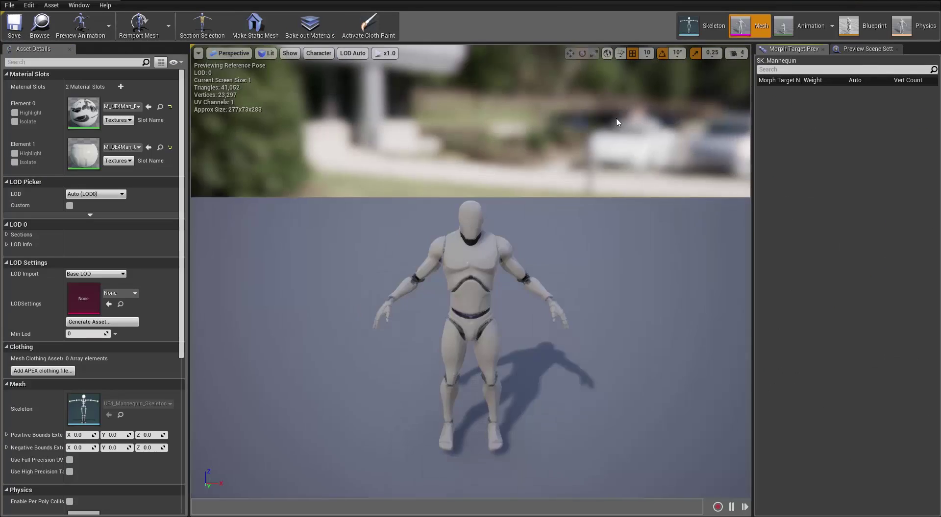
Add SK_Mannequin as a retarget source for its skeleton, assign the Humanoid rig, and save the skeleton
click(694, 26)
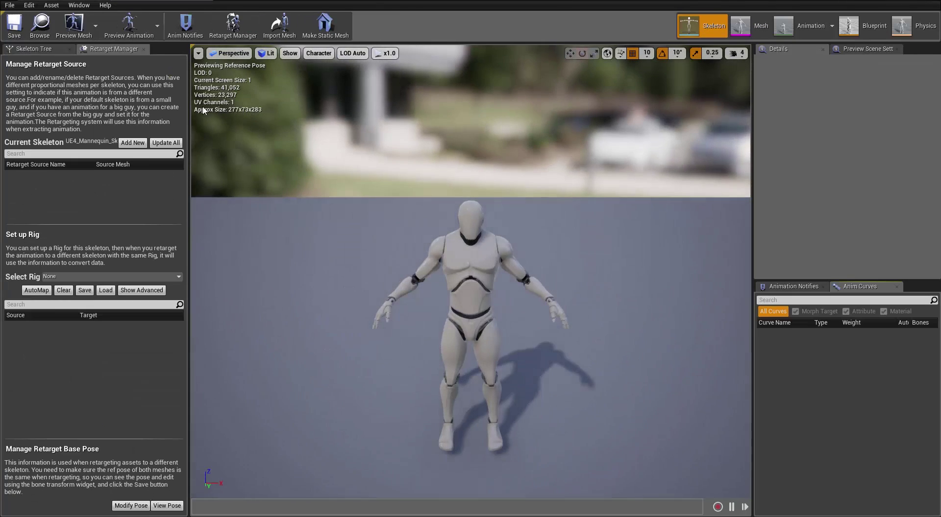
click(132, 143)
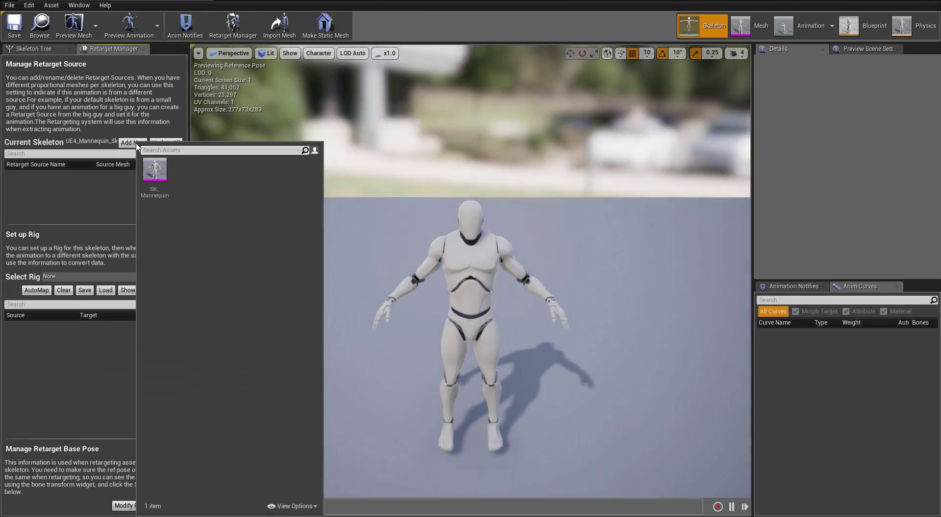
click(154, 168)
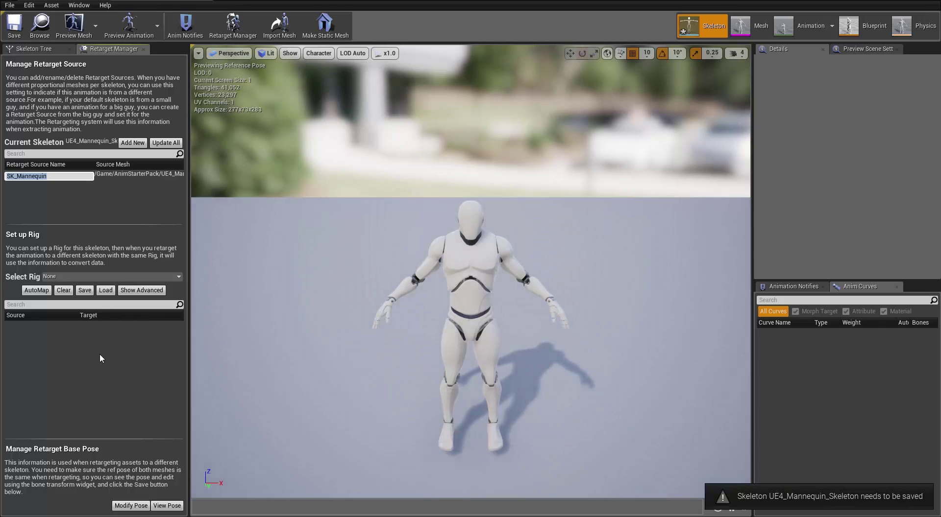
click(90, 277)
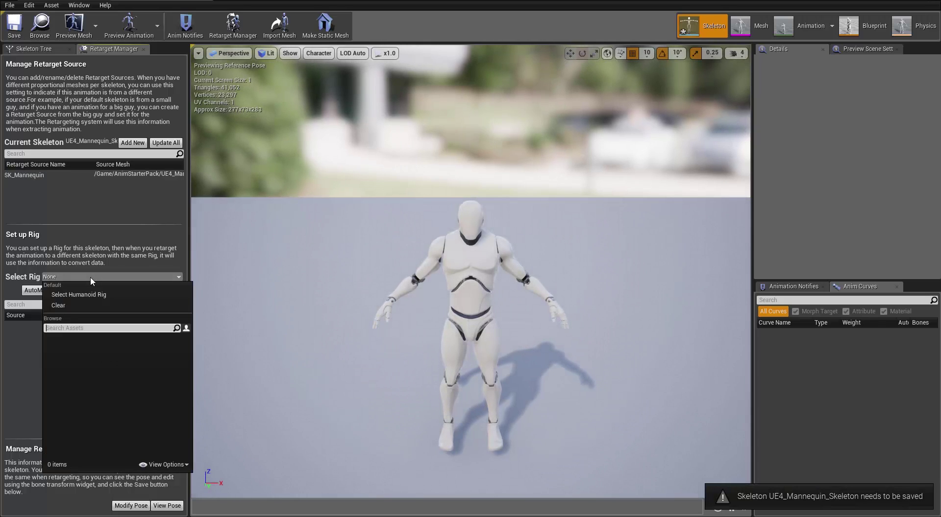
click(79, 295)
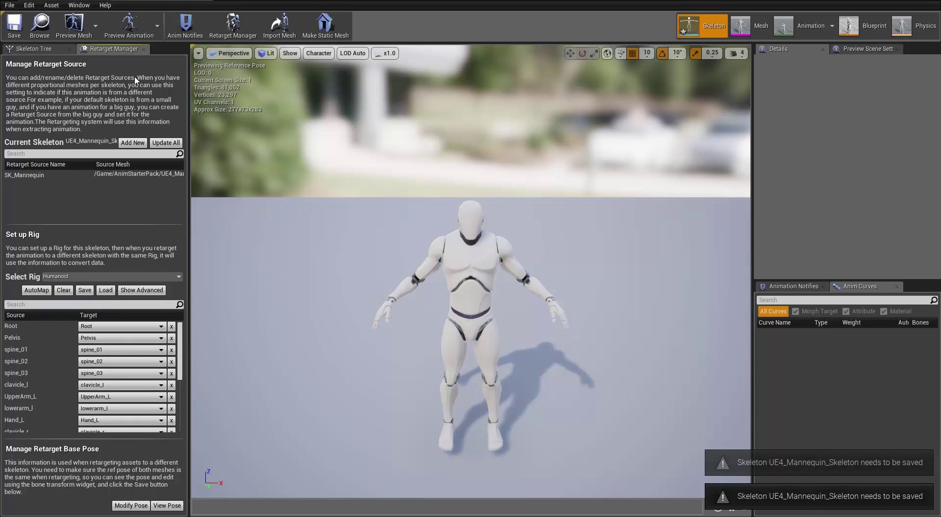
click(13, 26)
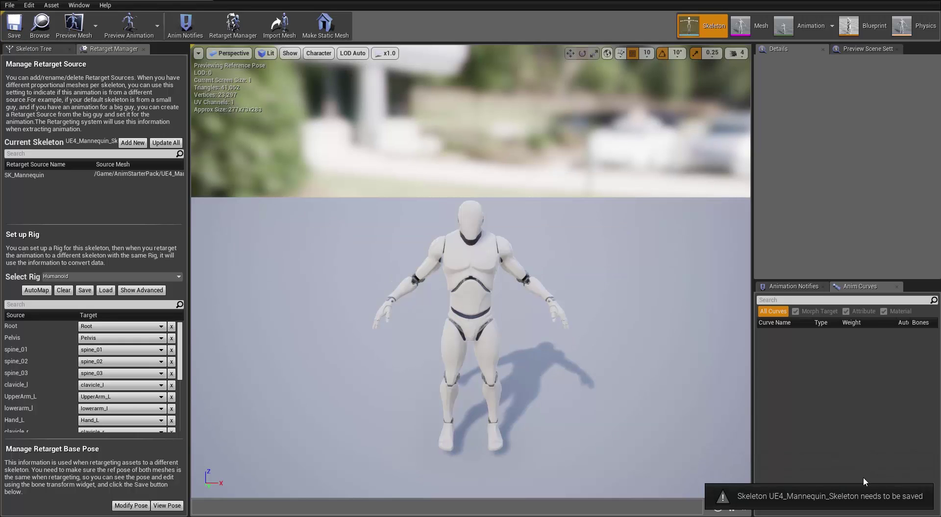
click(200, 1)
click(114, 2)
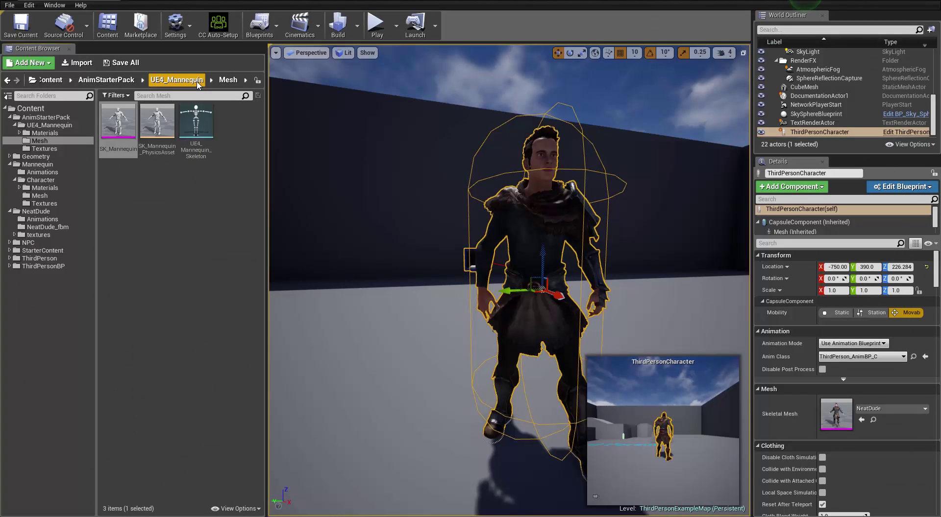
Retarget AnimStarterPack's Idle_Pistol animation to NeatDude_Skeleton
click(182, 81)
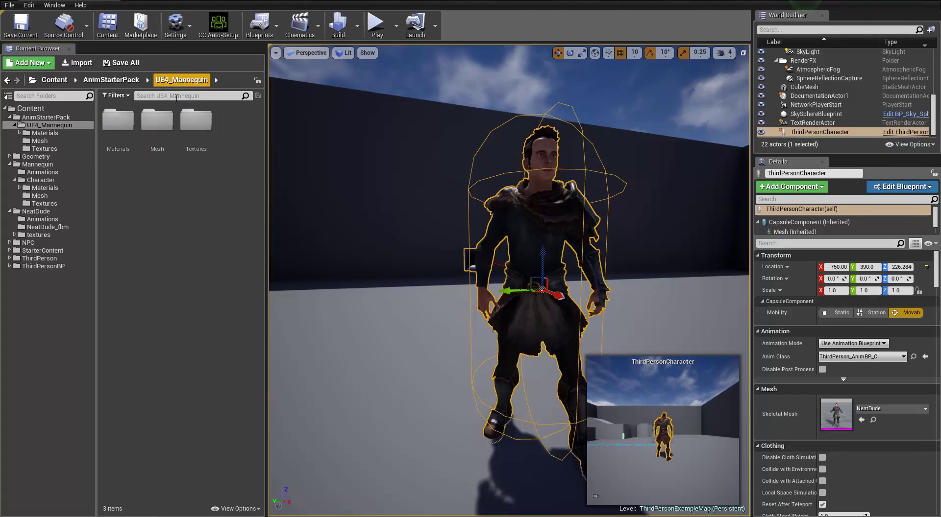
click(134, 82)
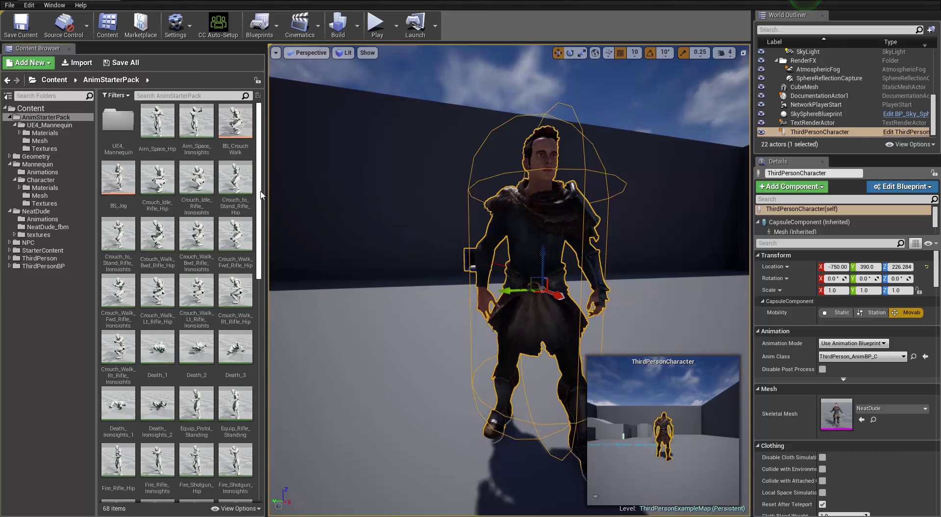
scroll(220, 294, down, 5)
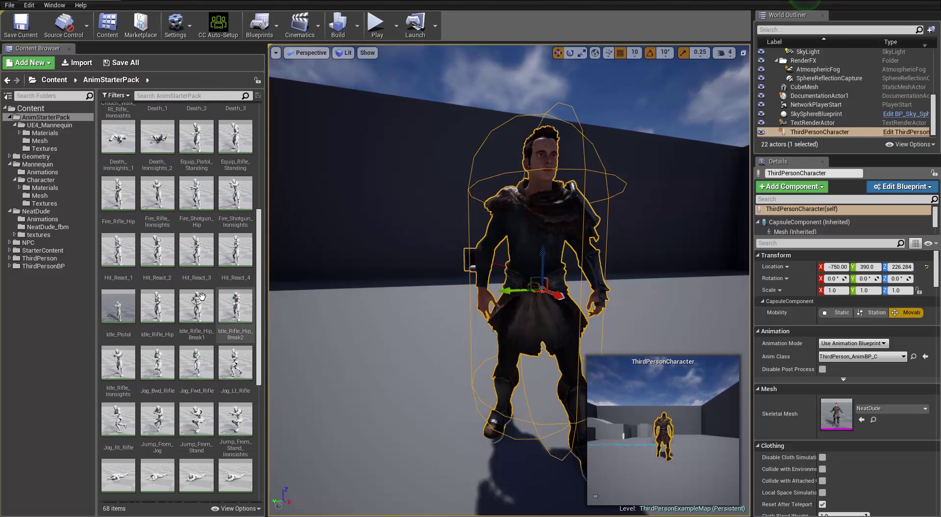
right_click(117, 309)
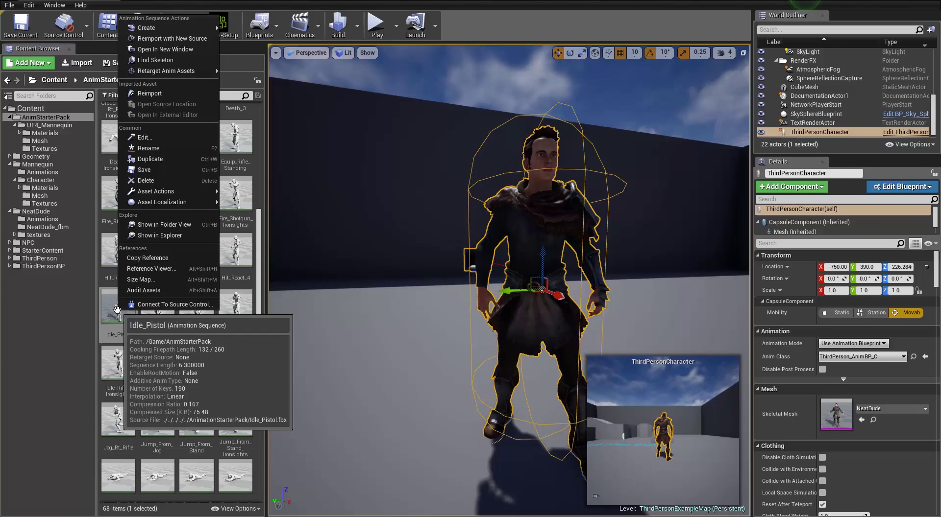
click(276, 71)
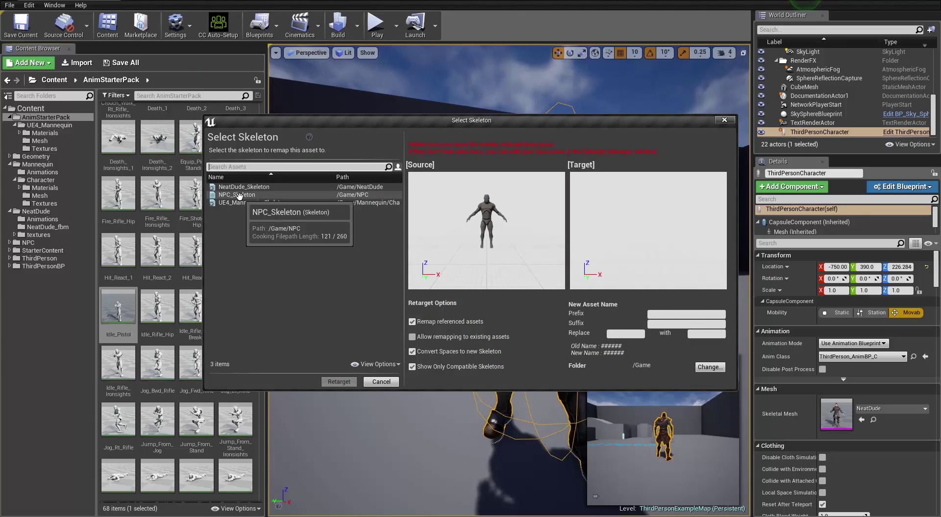
click(240, 196)
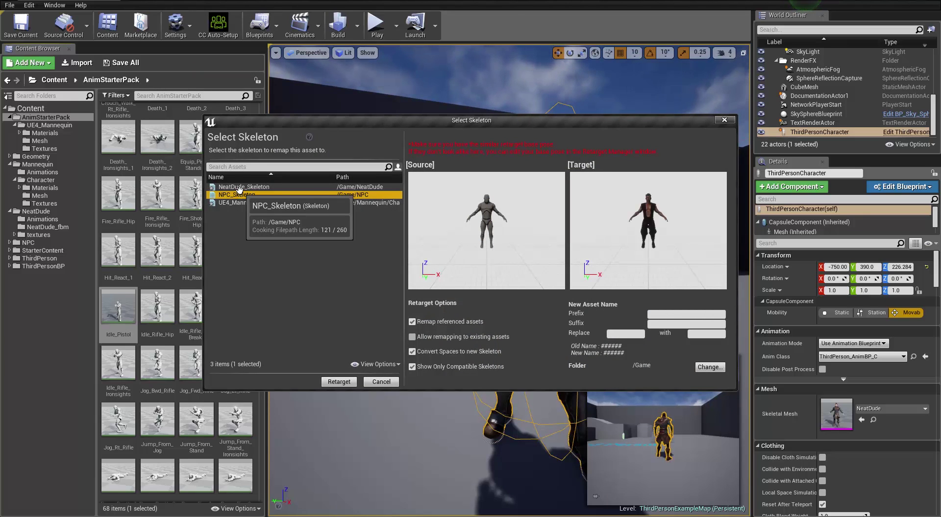
click(241, 187)
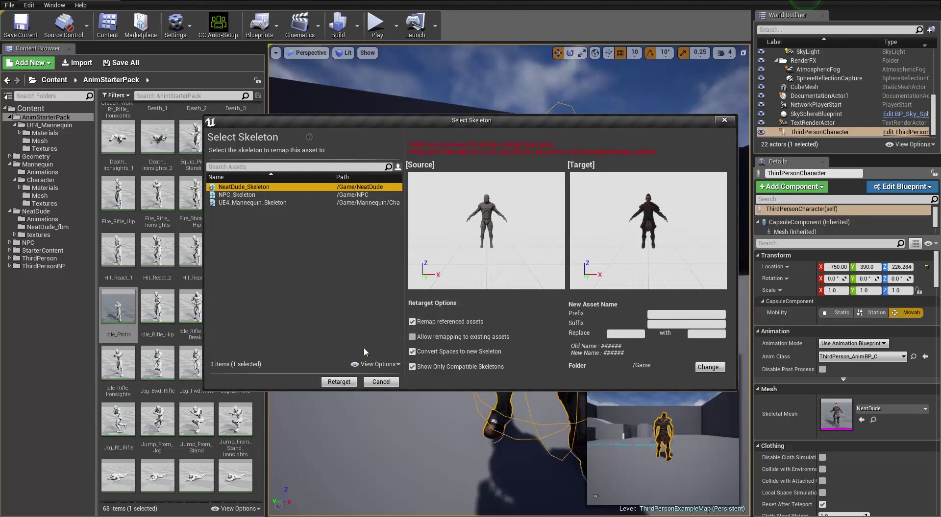
click(338, 381)
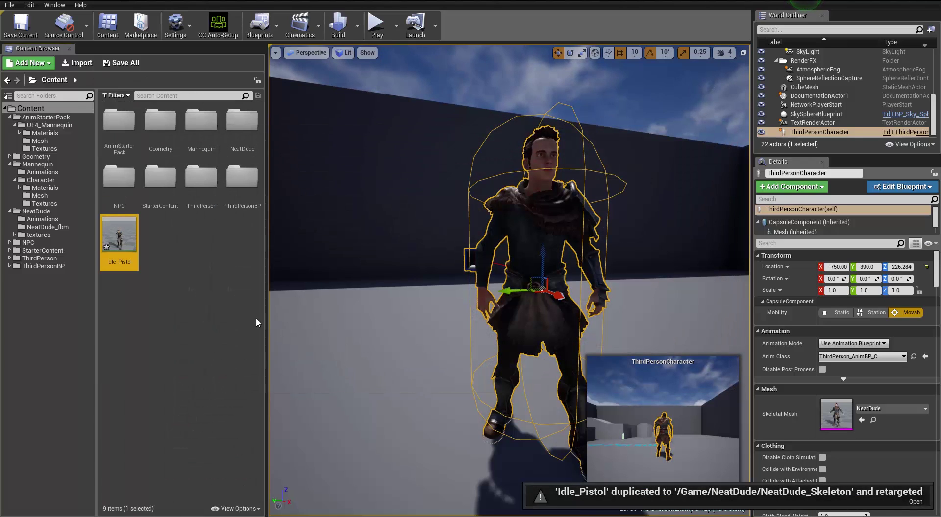
Rename the retargeted animation Idle_Pistol_NeatDude and move it into NeatDude's Animations folder
click(129, 263)
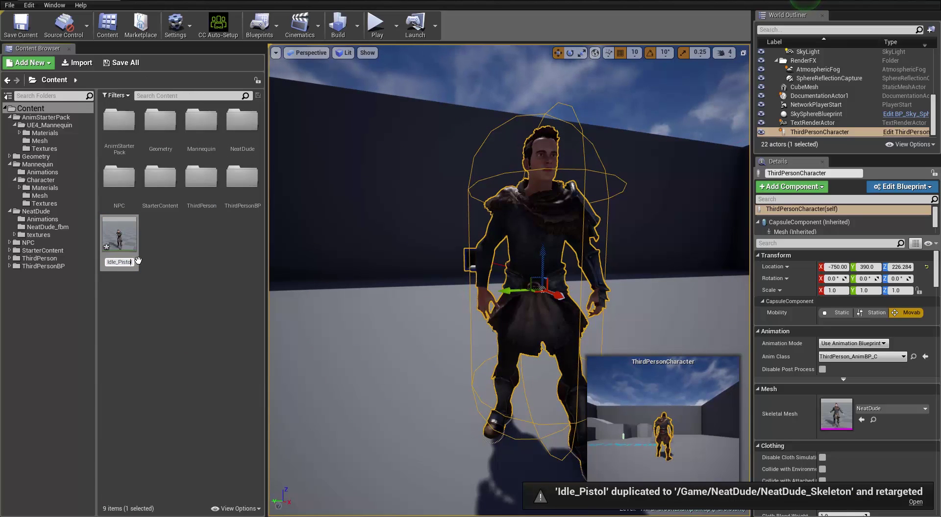
text(_NeatDude)
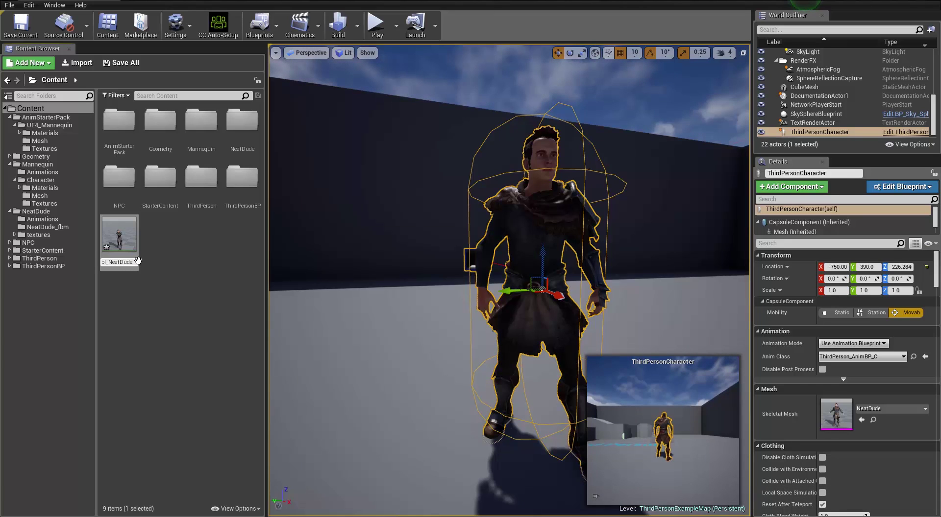
key(Return)
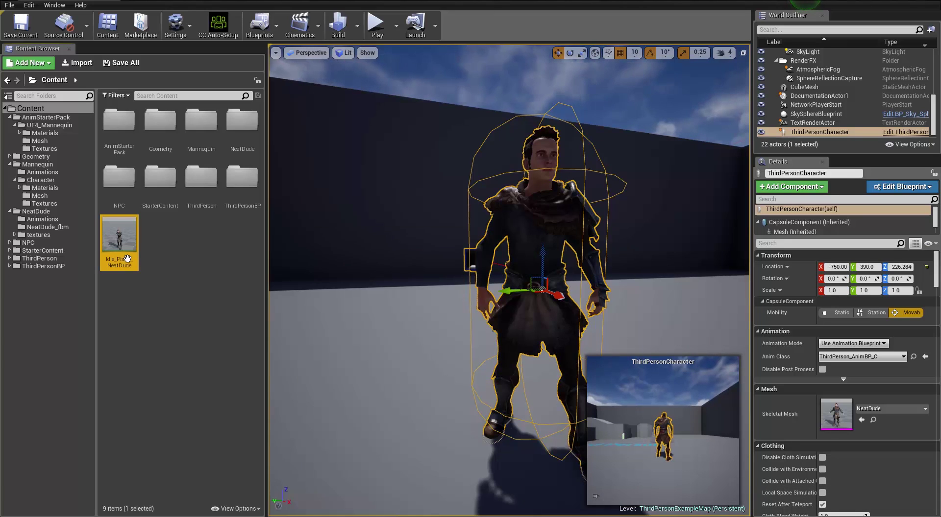
drag(127, 258, 53, 222)
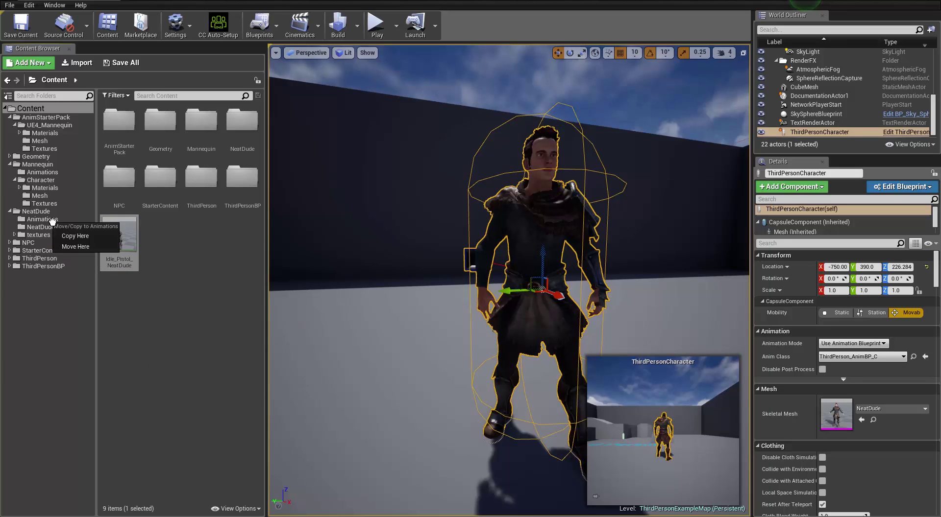
click(75, 246)
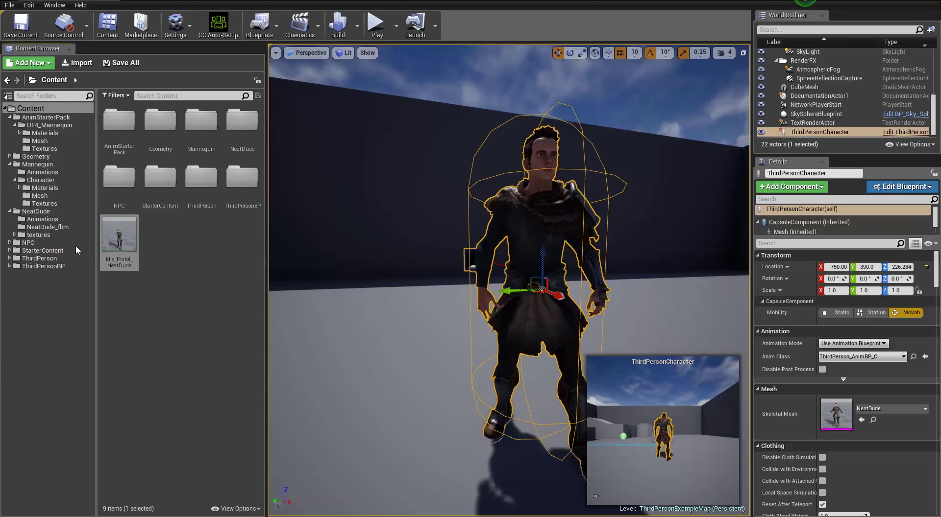
Open the ThirdPerson_IdleRun_2D blend space from NeatDude's Animations folder and preview it at higher and lower speeds
click(43, 219)
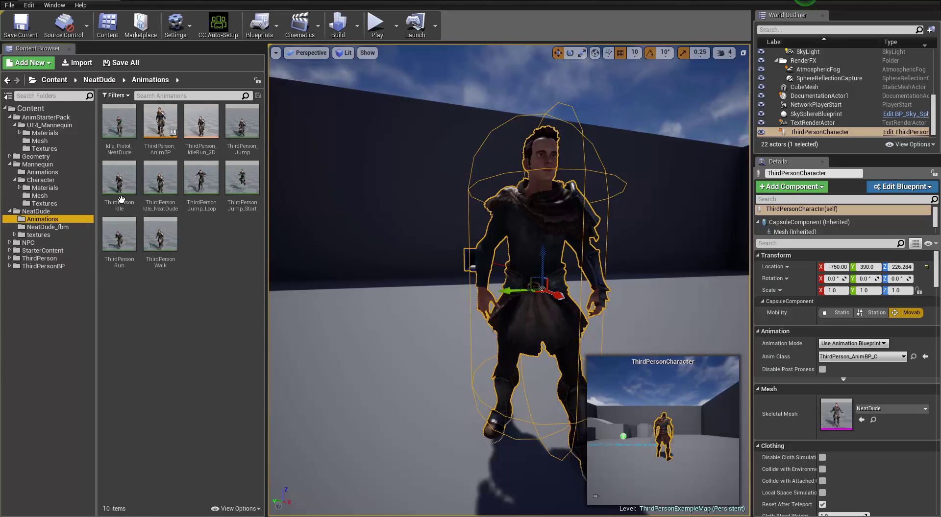
double_click(202, 123)
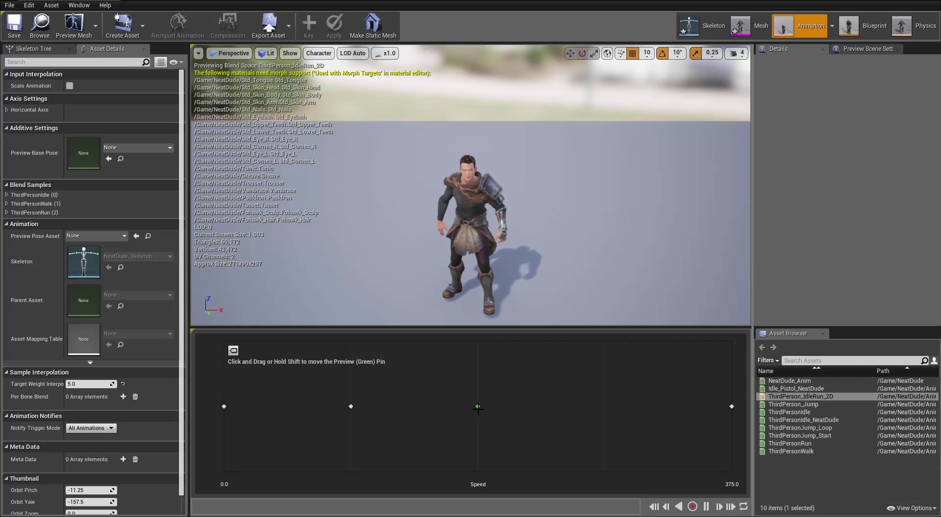
drag(478, 406, 663, 402)
drag(573, 401, 450, 411)
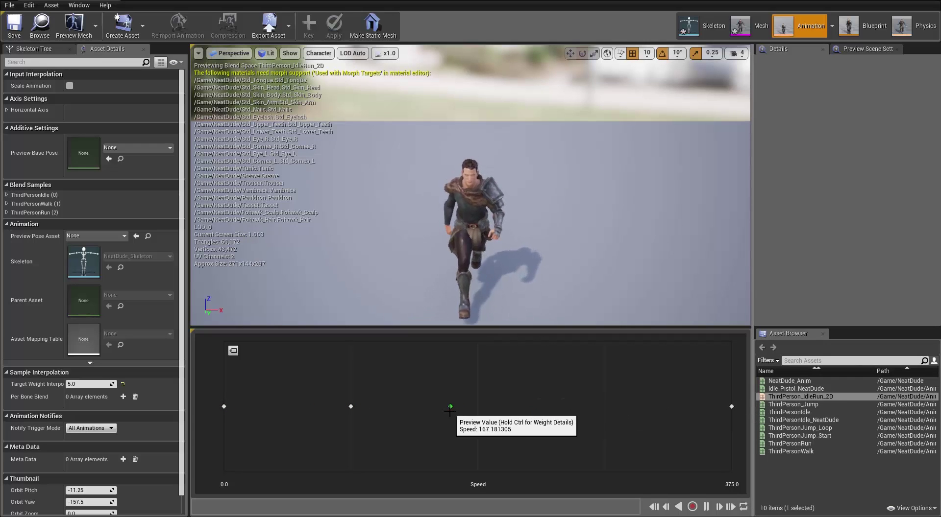
Set the blend space sample at speed 0 to the Idle_Pistol_NeatDude animation and preview the blend at a faster speed
right_click(224, 407)
click(314, 439)
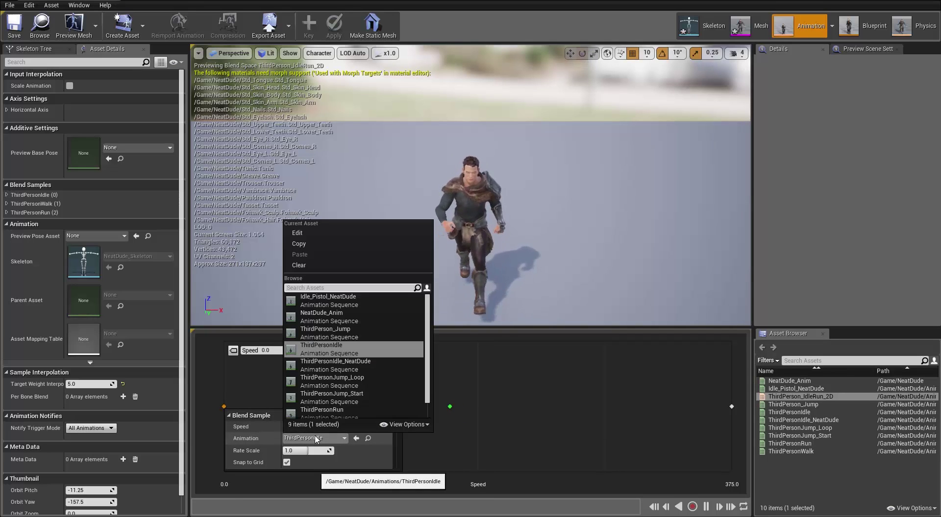
click(343, 300)
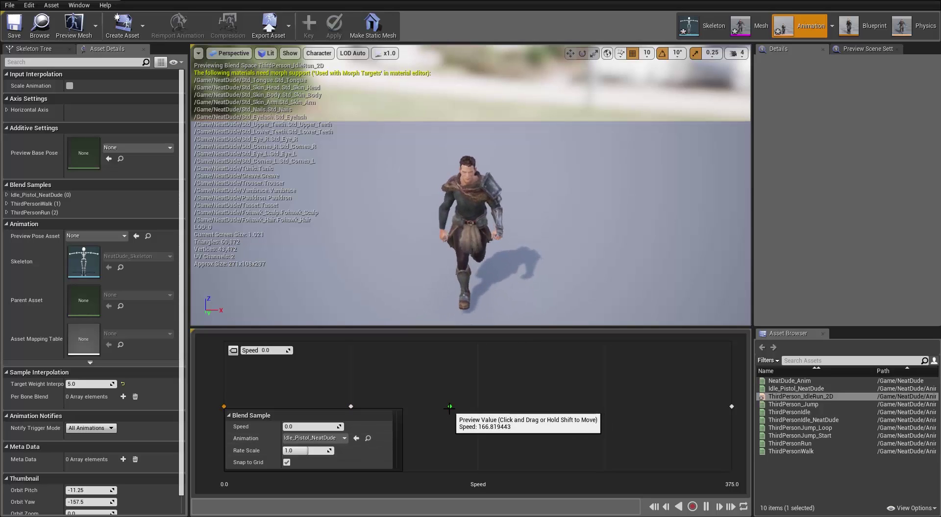
drag(449, 407, 513, 407)
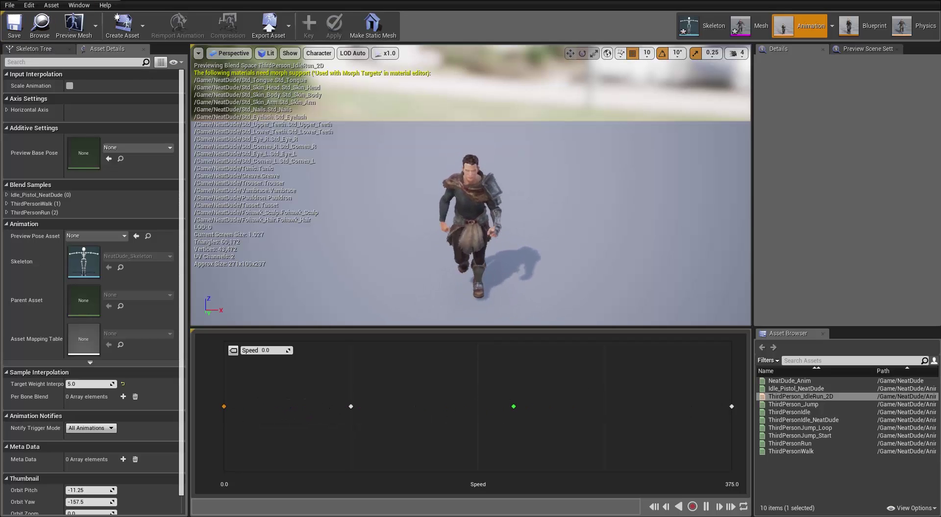
Play the level and move the character around to test the pistol idle animation in game
click(105, 1)
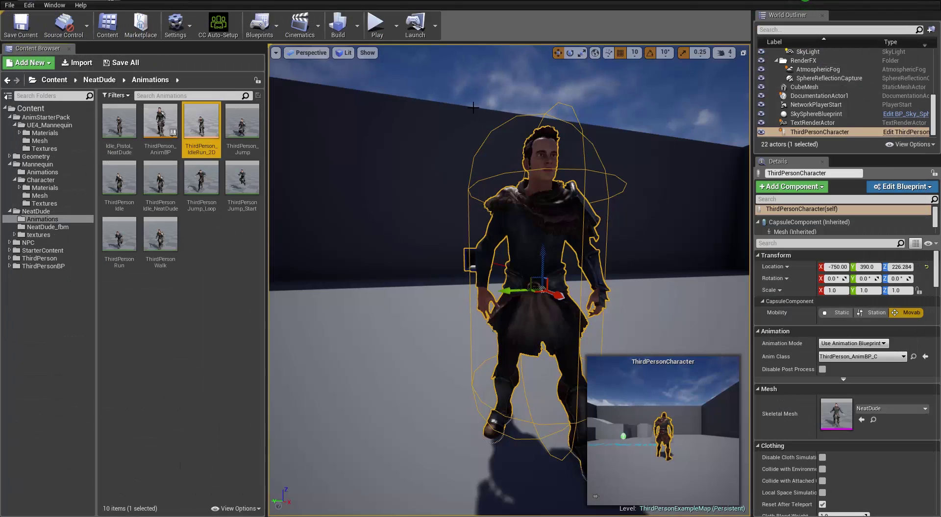
click(376, 29)
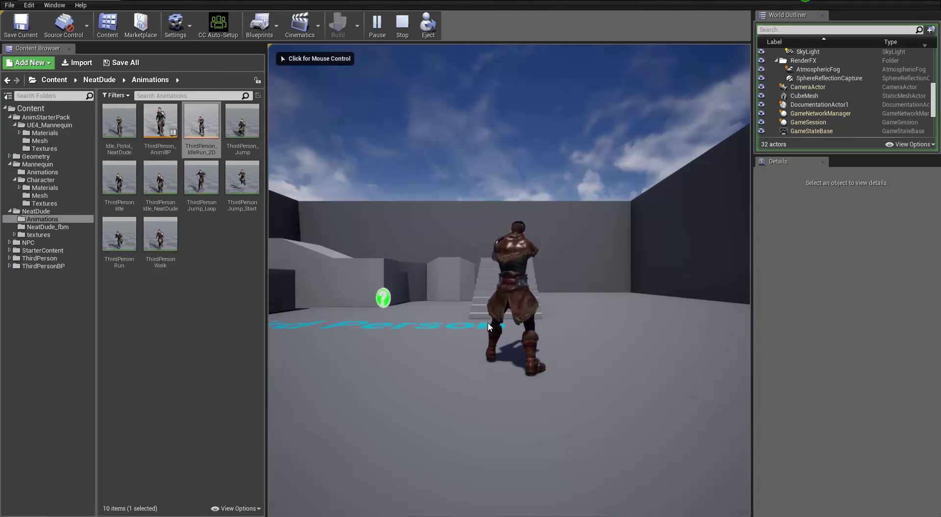
click(437, 290)
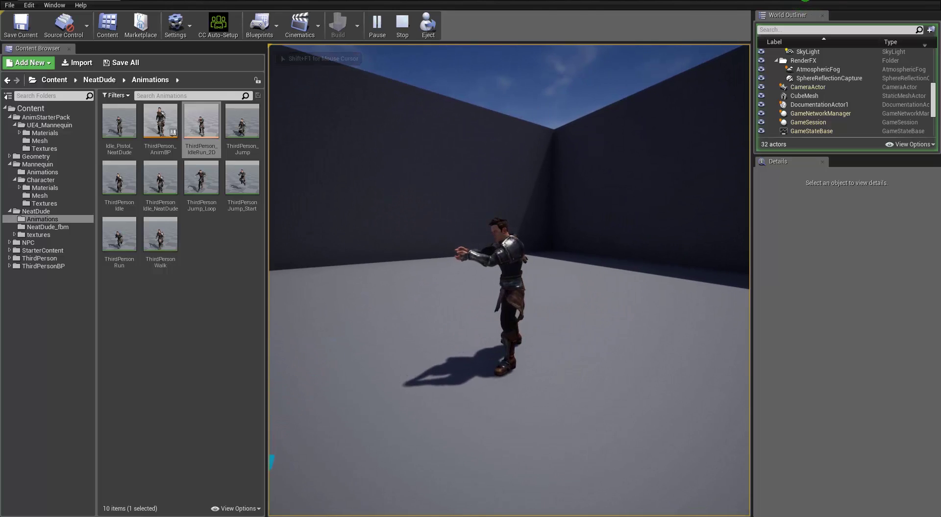
key(s)
key(d)
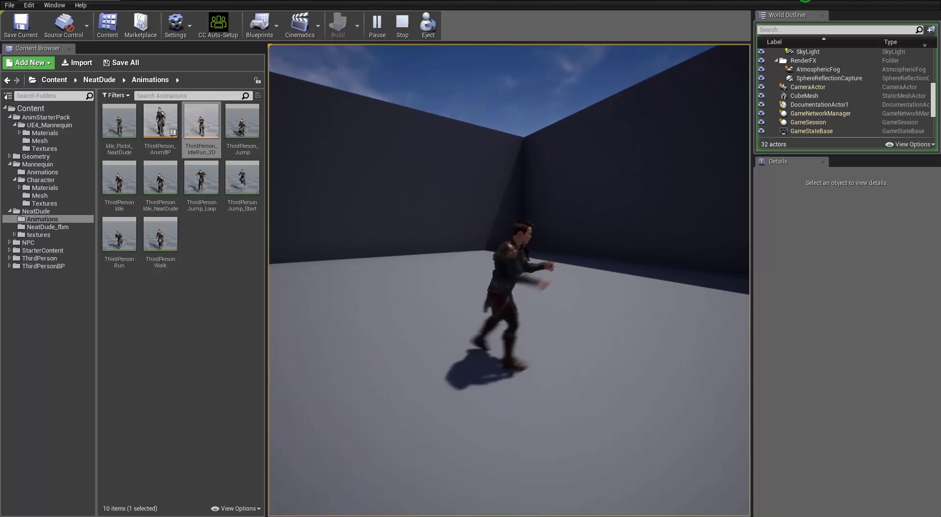
Run the character in several directions to check the idle-to-run transitions, and end the play session
key(s)
key(a)
key(d)
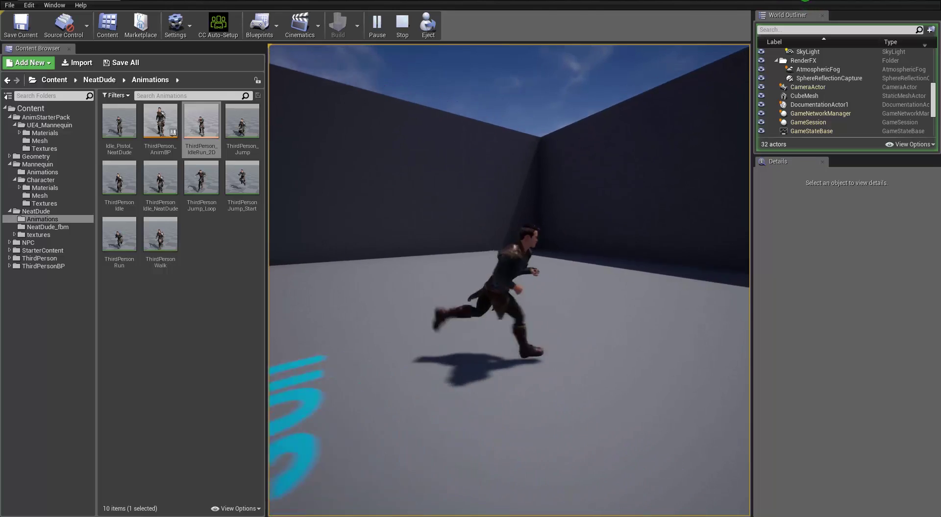
key(s)
key(Escape)
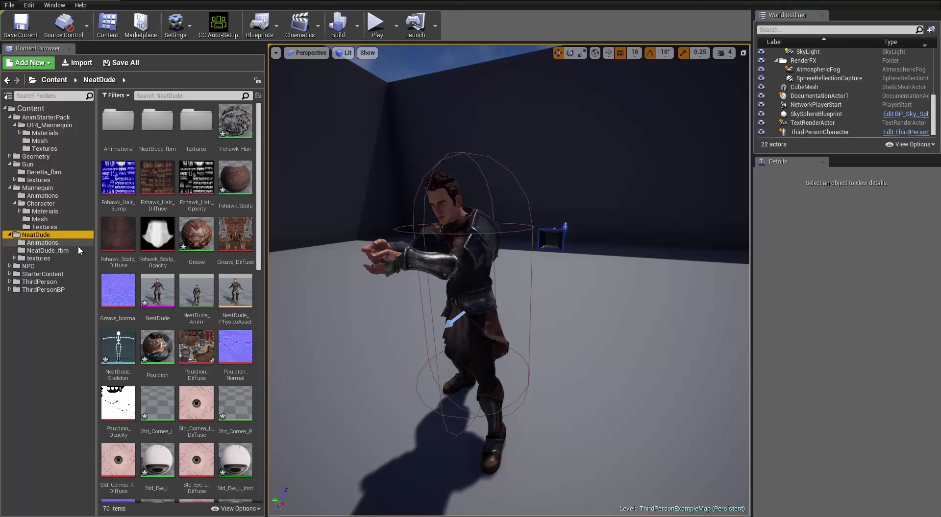
Open the NeatDude mesh's skeleton and display the right-hand bones in its bone hierarchy
double_click(164, 295)
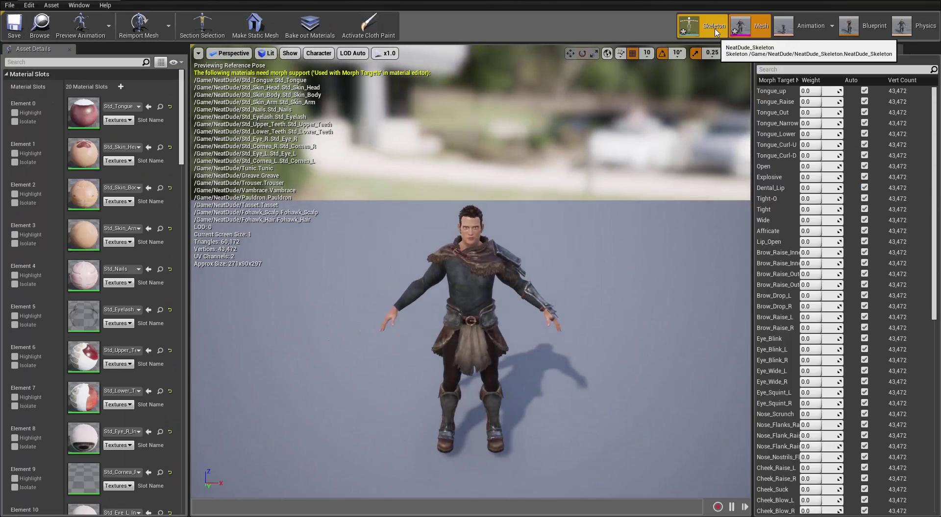
click(715, 30)
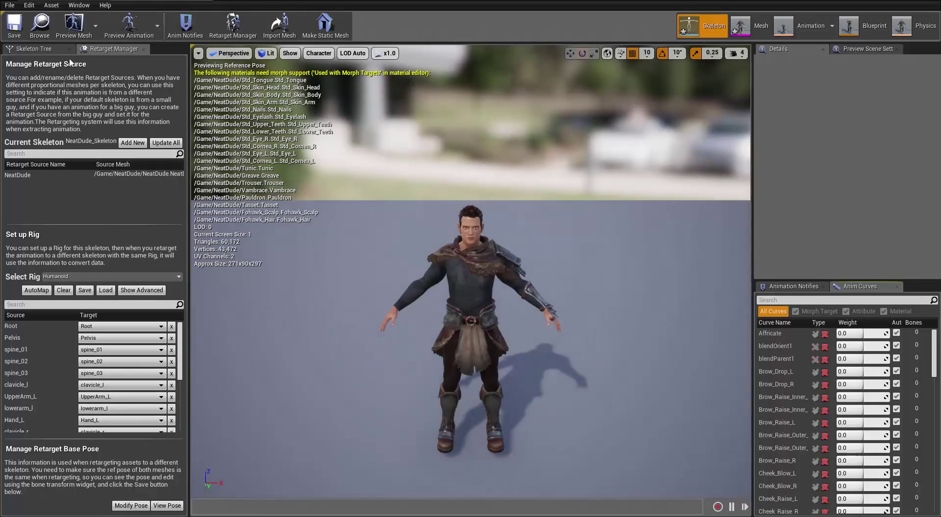
click(33, 49)
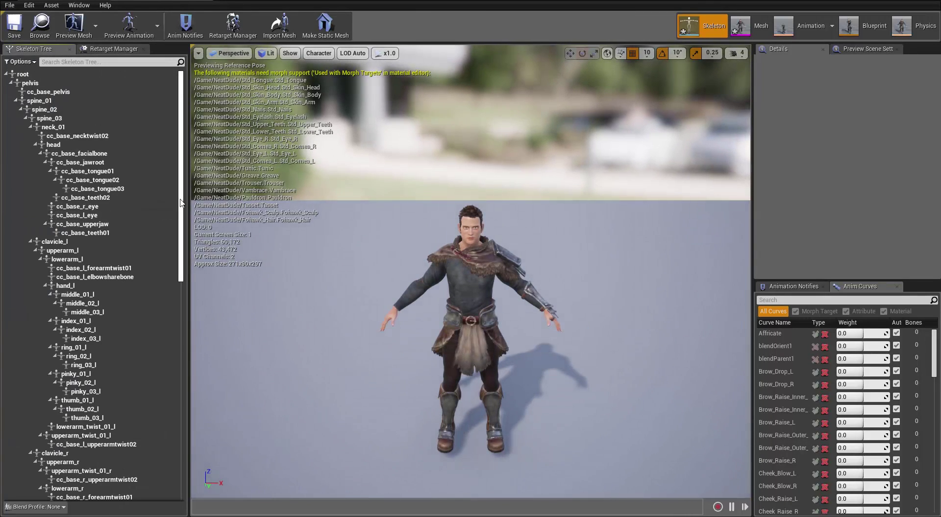
scroll(178, 245, down, 10)
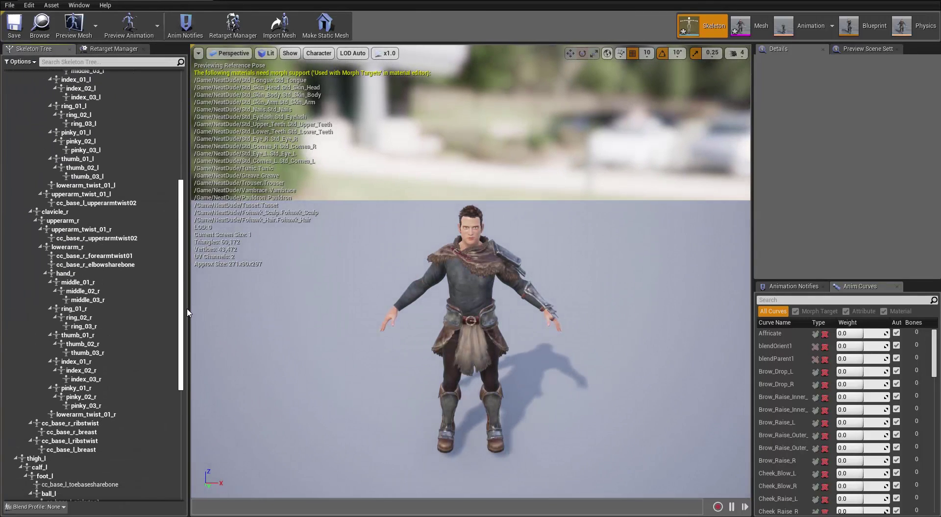
Add a socket to the hand_r bone and save the NeatDude skeleton
click(72, 272)
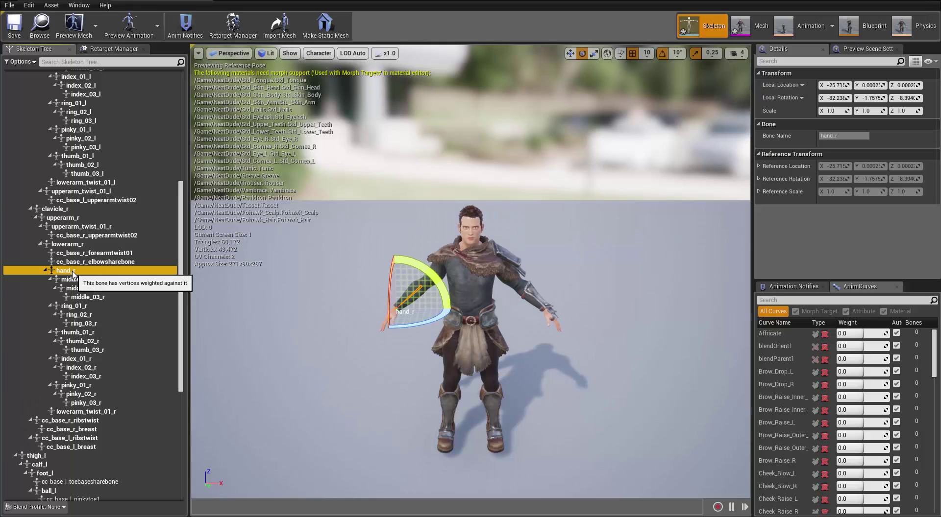
right_click(73, 273)
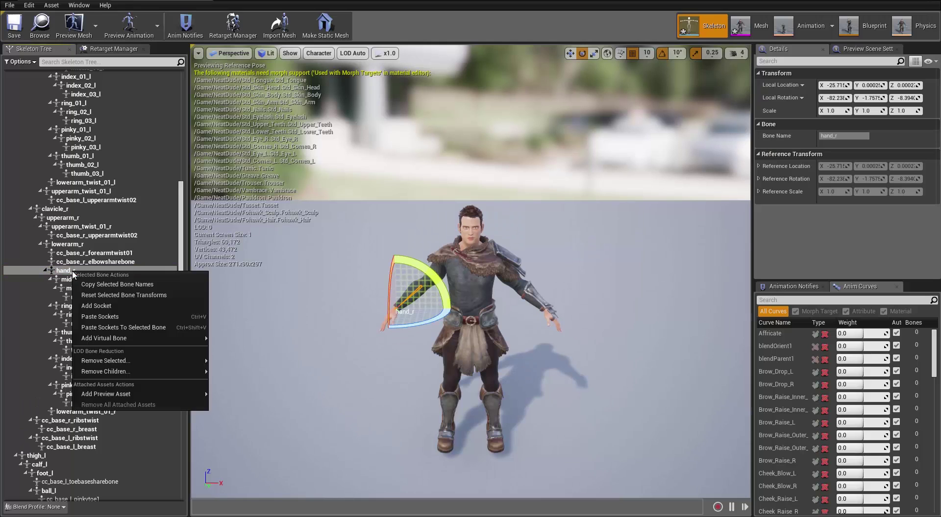
click(109, 303)
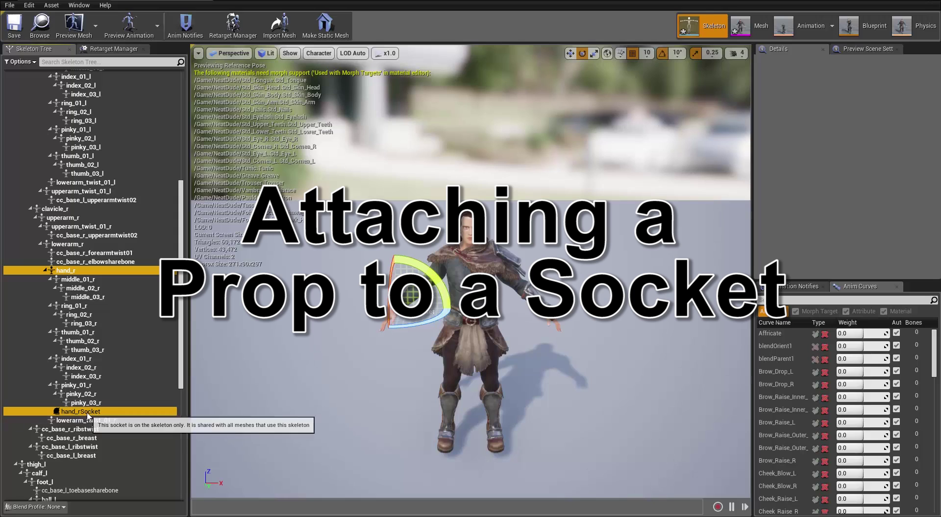
click(11, 34)
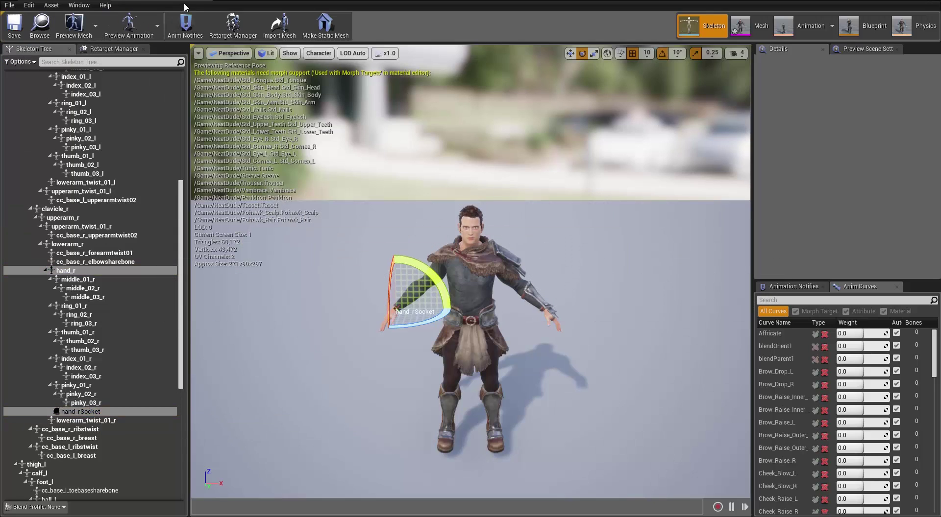
Open the level's ThirdPersonCharacter blueprint, show its 3D preview and select the inherited Mesh component
click(144, 1)
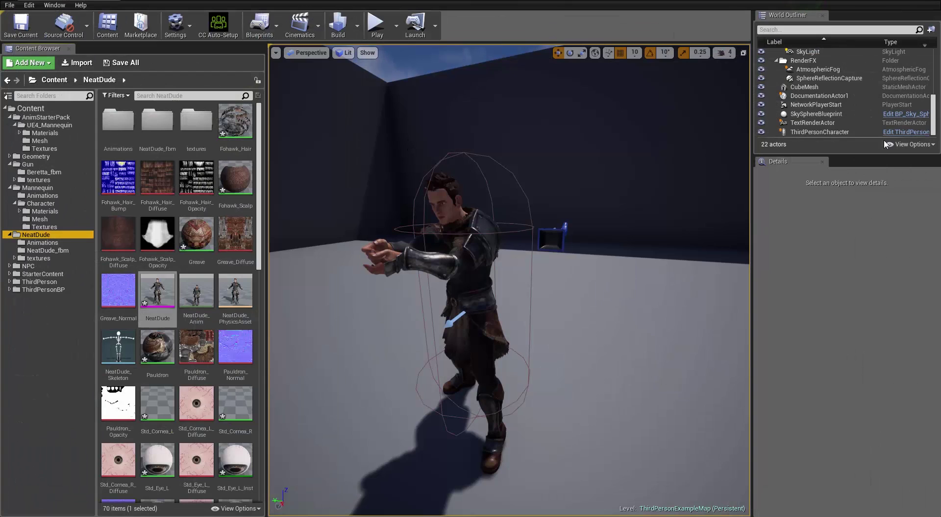
click(911, 133)
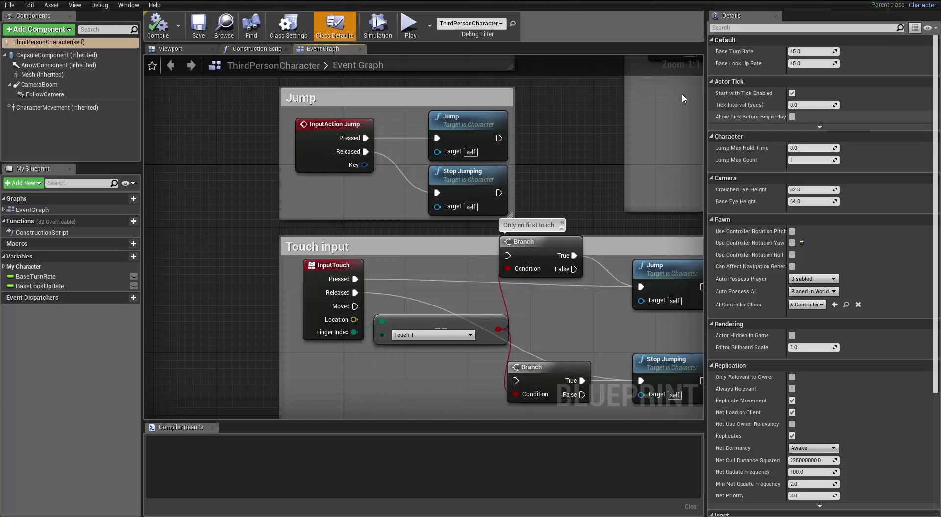
click(180, 50)
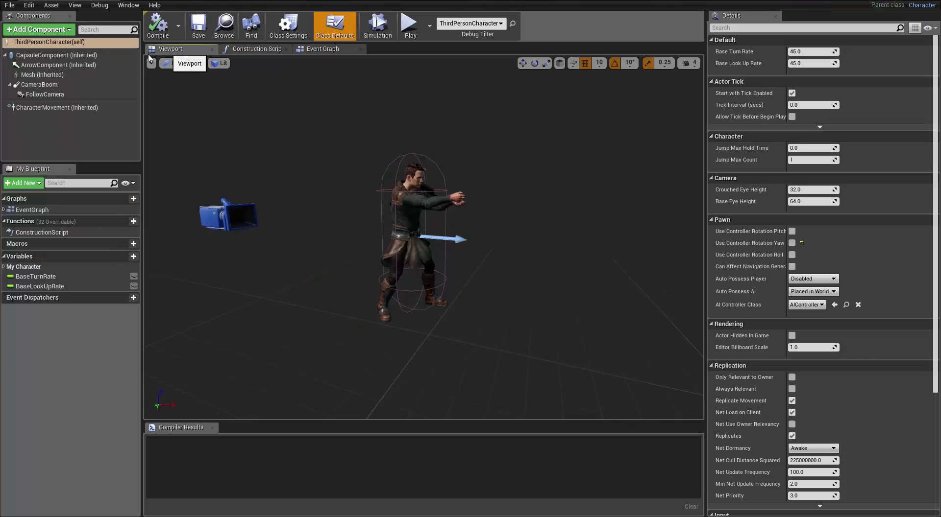
click(56, 74)
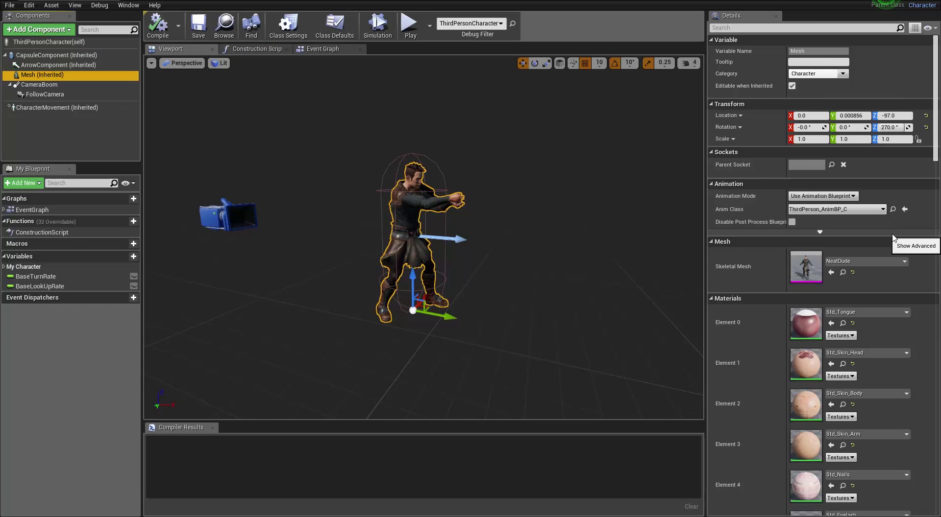
Add a Skeletal Mesh component to the character blueprint and set its skeletal mesh to Beretta
click(59, 31)
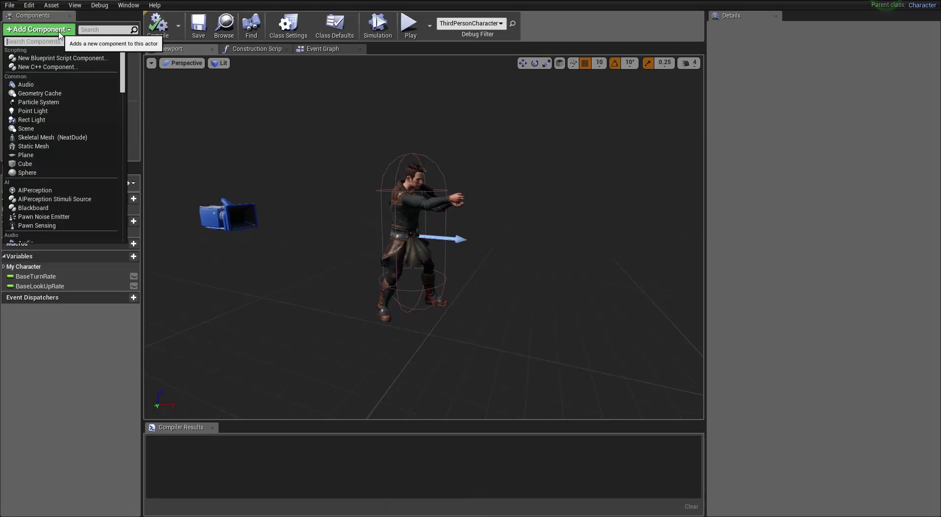
click(48, 138)
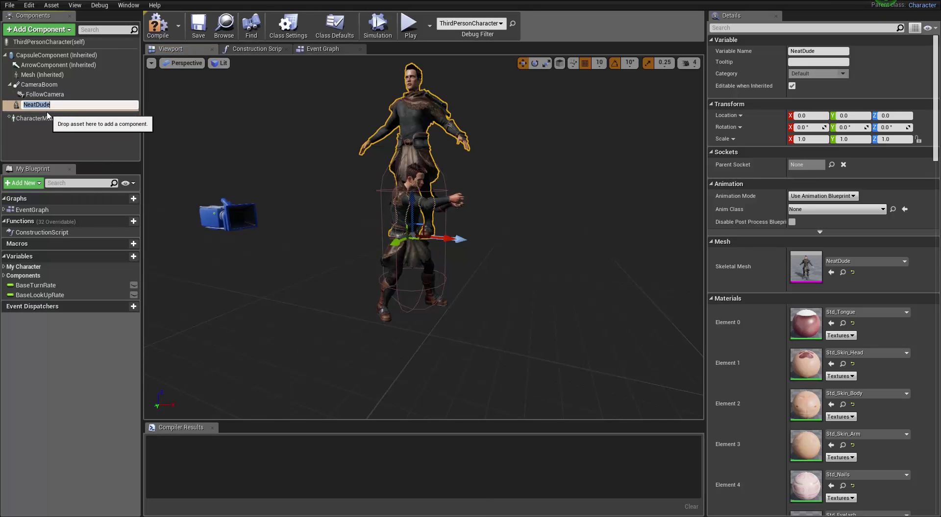
key(Return)
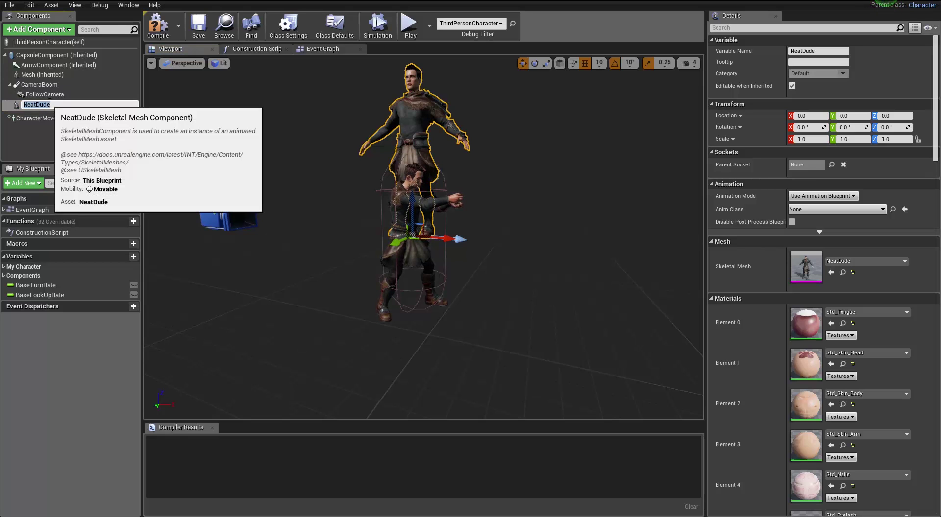
click(44, 94)
click(34, 104)
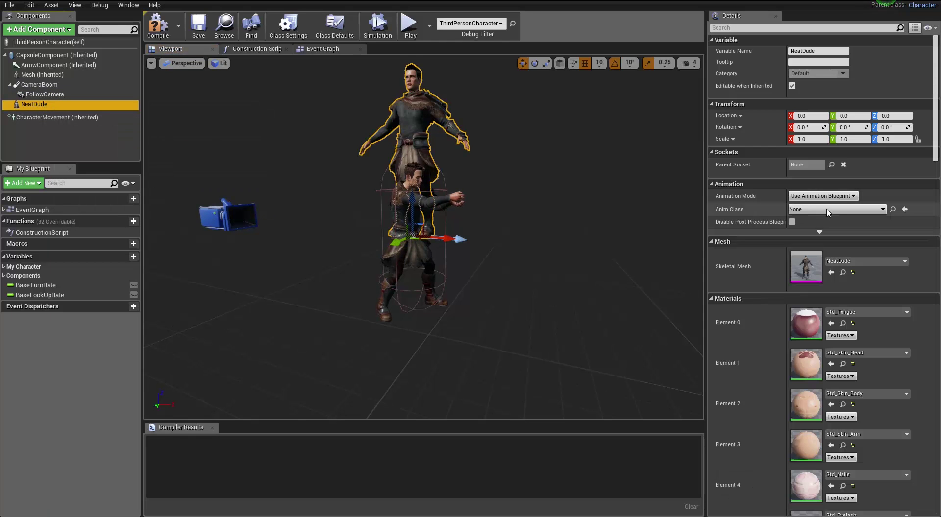
click(847, 263)
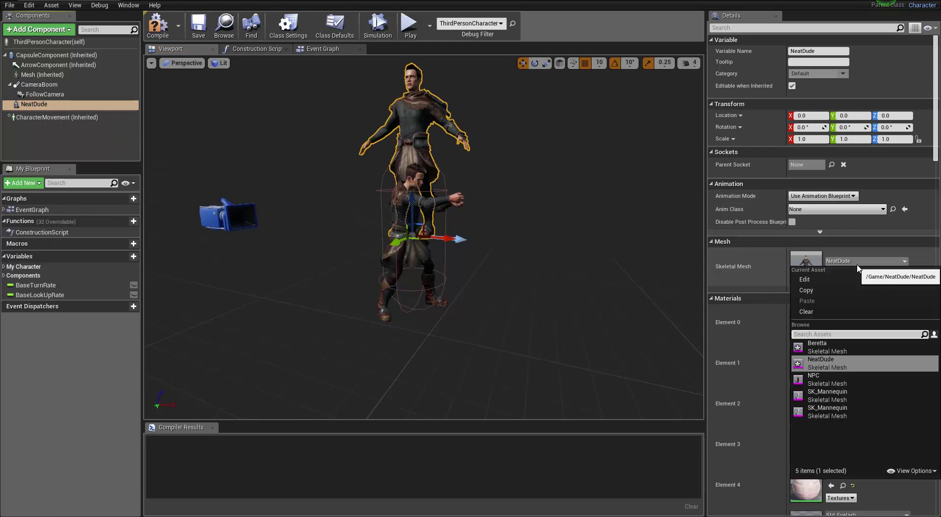
click(839, 349)
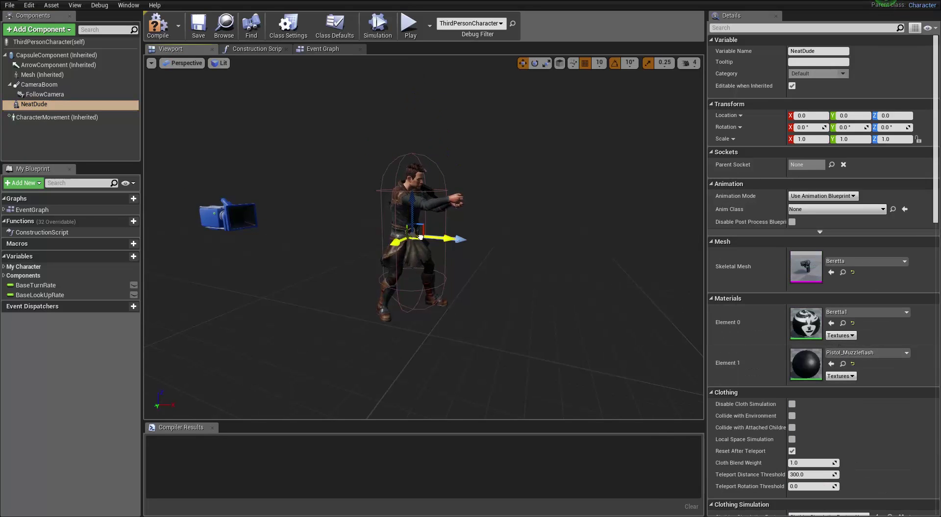
Move the gun component out to X 40 and make it a child of the inherited Mesh component
key(f)
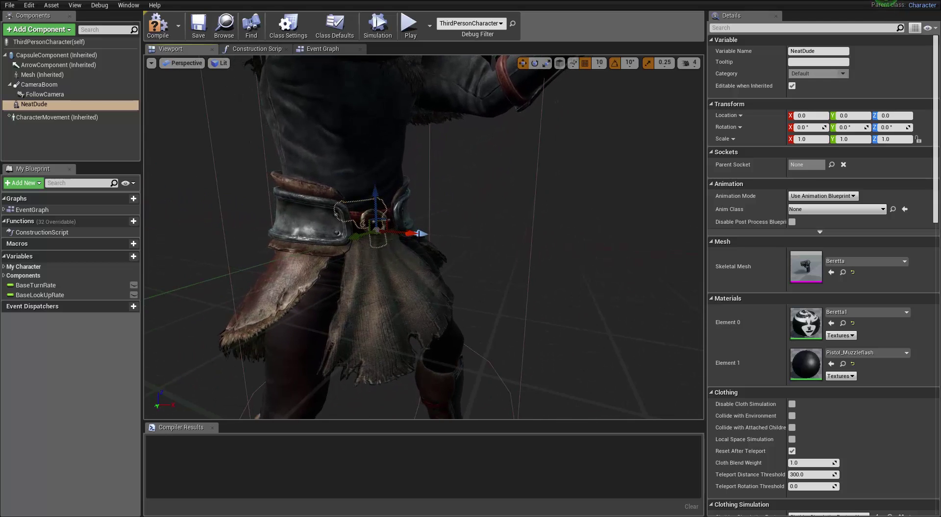
drag(508, 257, 577, 271)
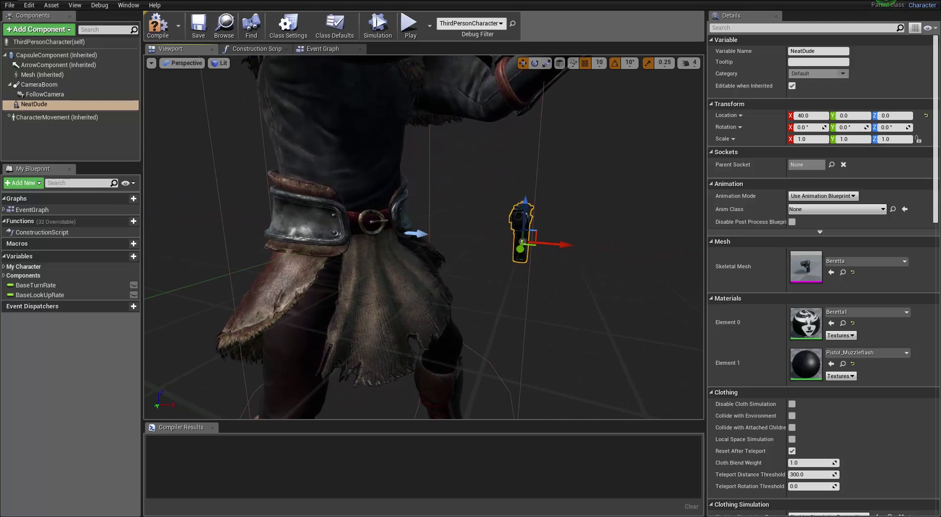
click(42, 105)
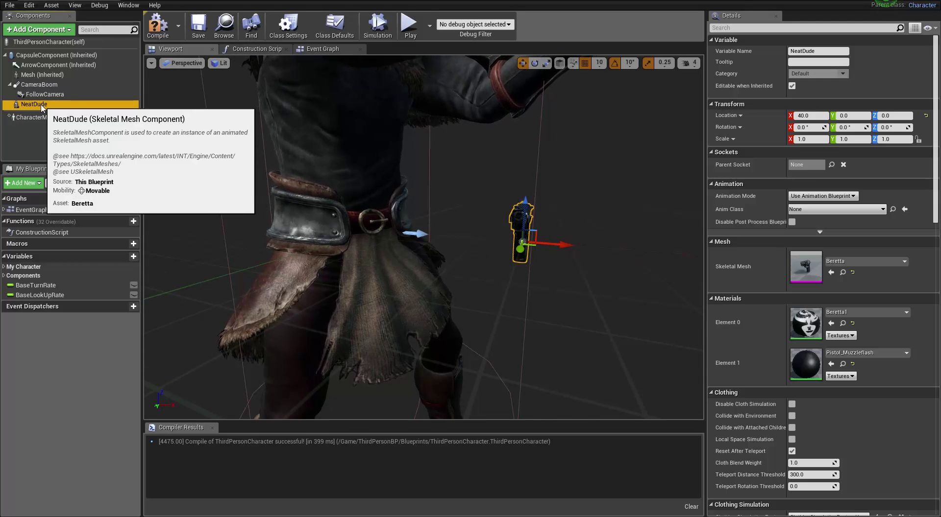
drag(42, 106, 48, 77)
click(47, 76)
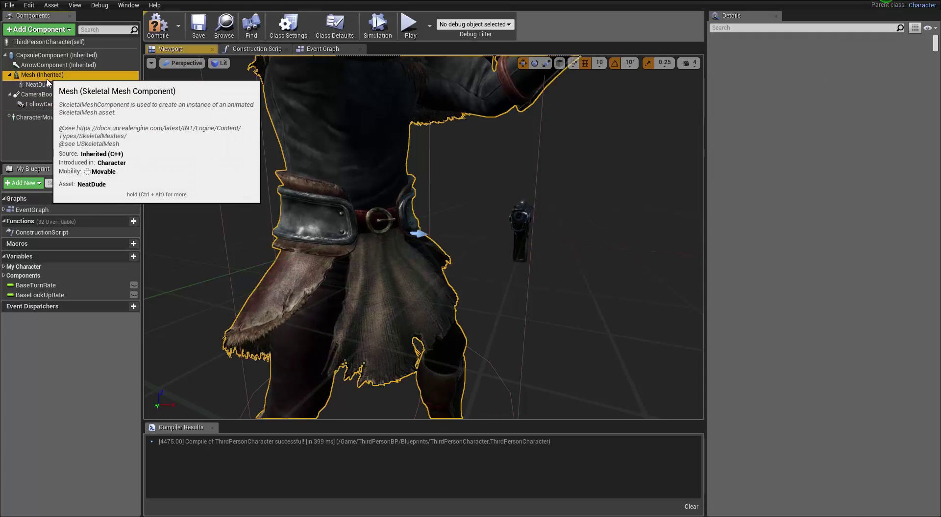
Rename the gun component Beretta and set its parent socket to hand_rSocket
click(41, 84)
click(41, 85)
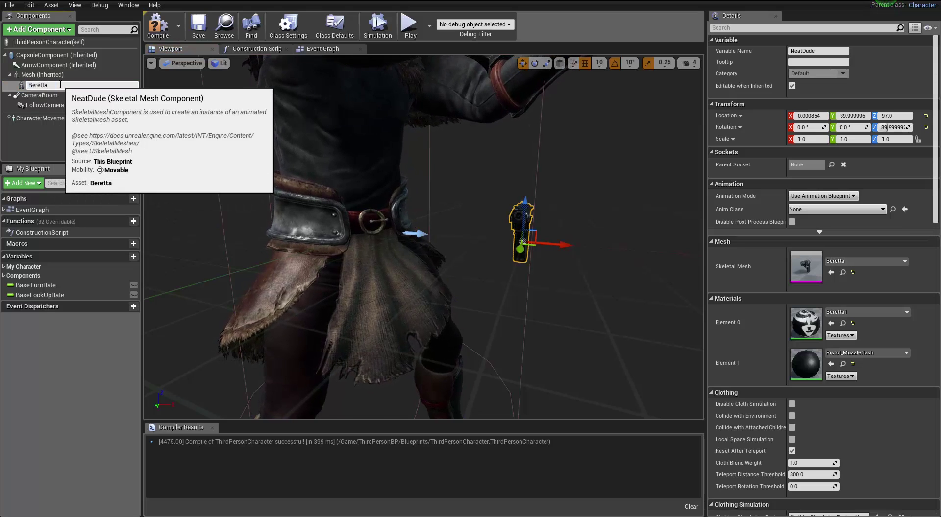
key(Return)
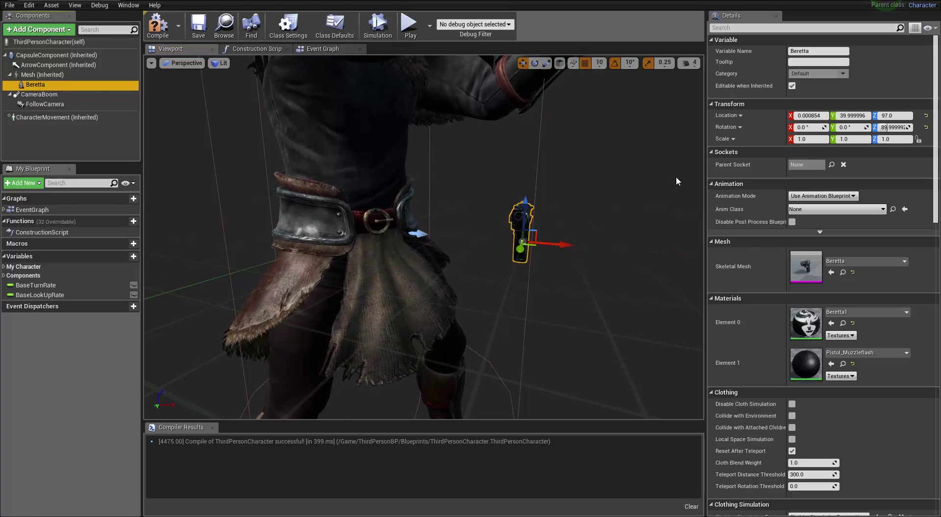
click(831, 165)
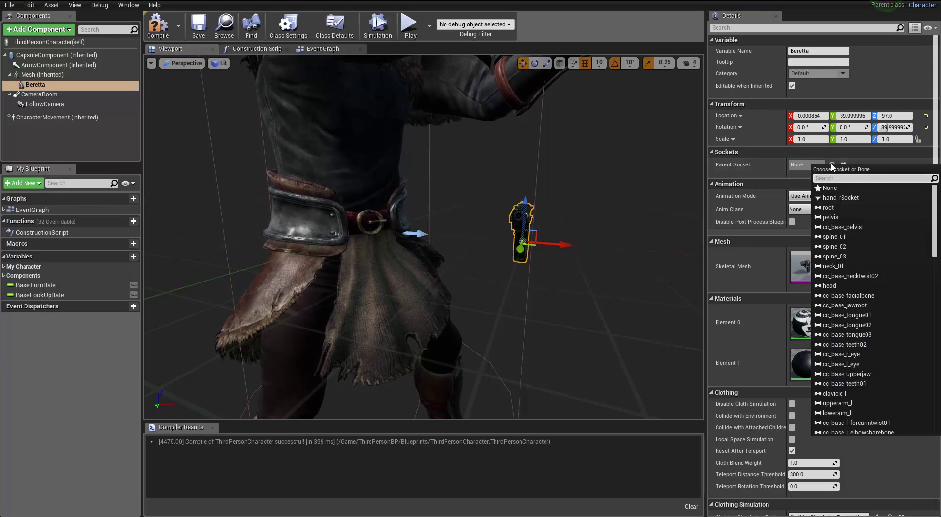
click(836, 198)
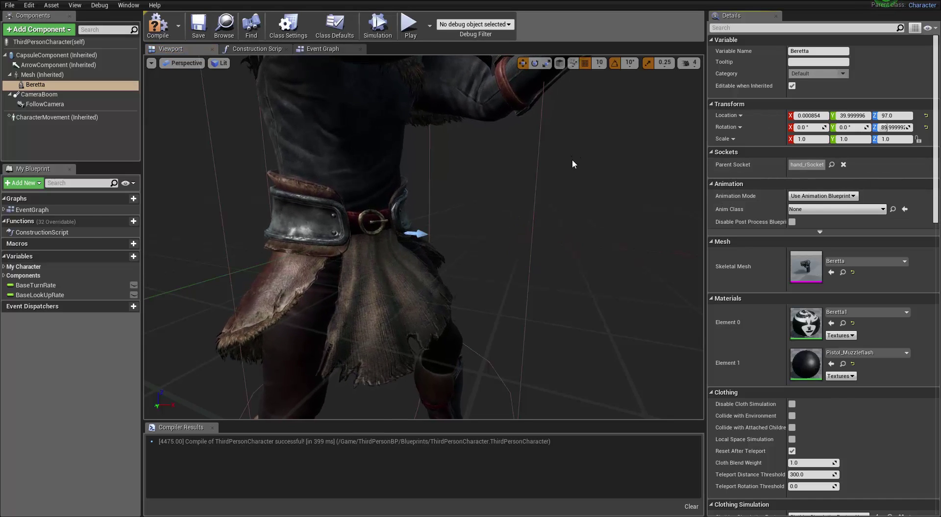
Lower the Beretta from above the character into his hands, to a Z location of about -3
alt+right_drag(572, 160, 523, 160)
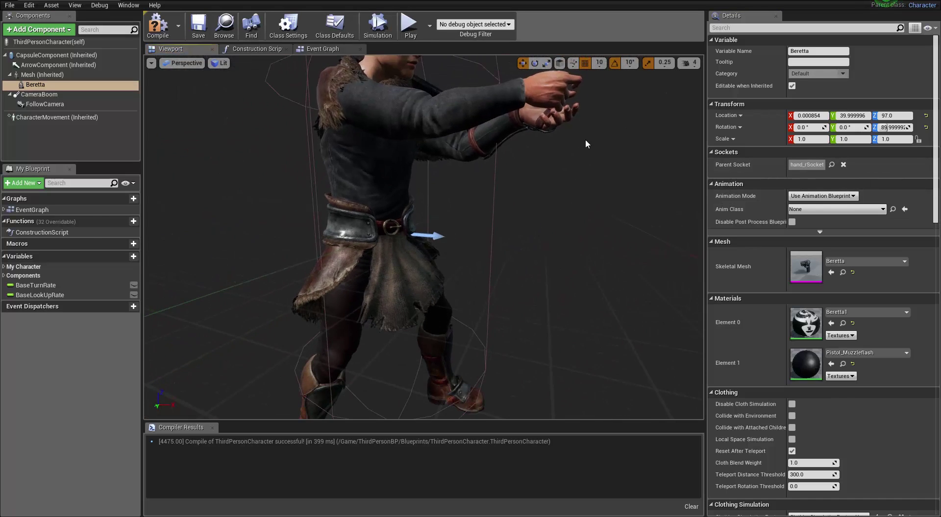
middle_drag(585, 144, 645, 66)
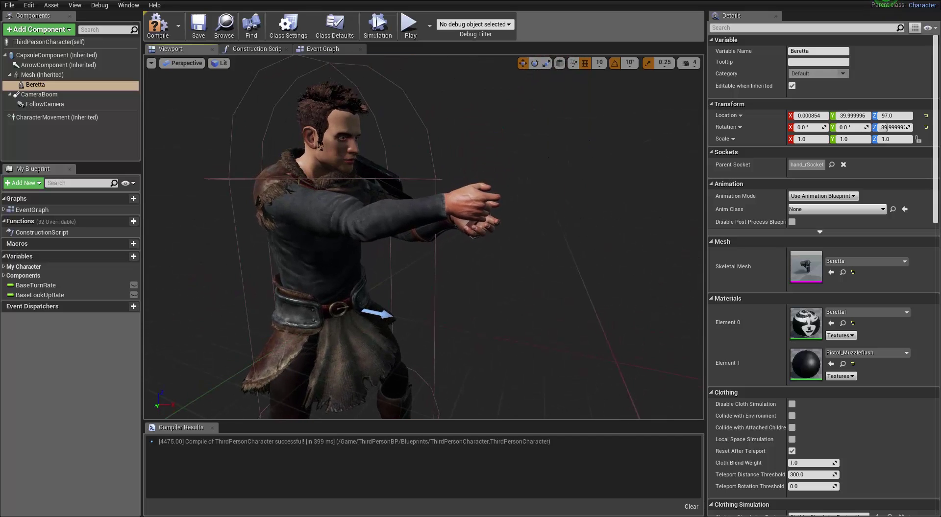
mouse_move(544, 259)
alt+mouse_down()
mouse_move(445, 256)
mouse_move(549, 256)
alt+mouse_up()
alt+right_drag(549, 256, 471, 256)
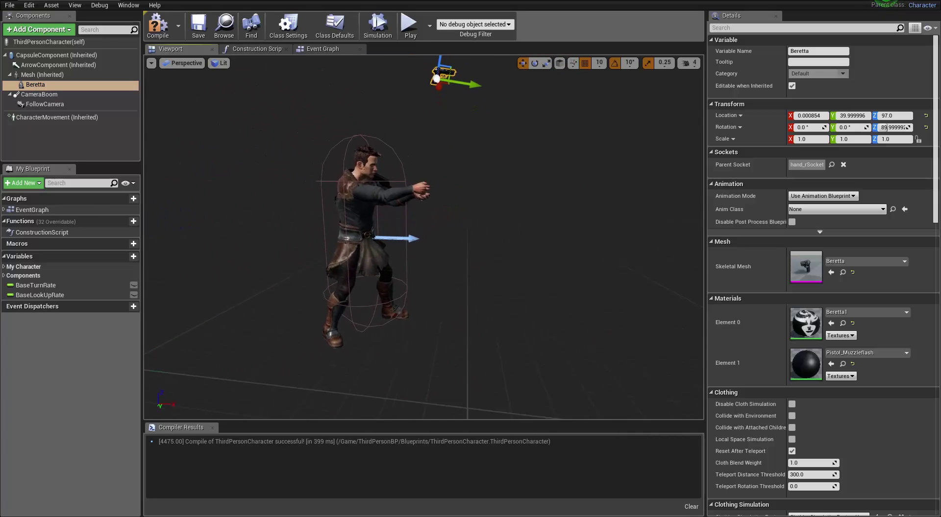
alt+right_drag(482, 151, 451, 151)
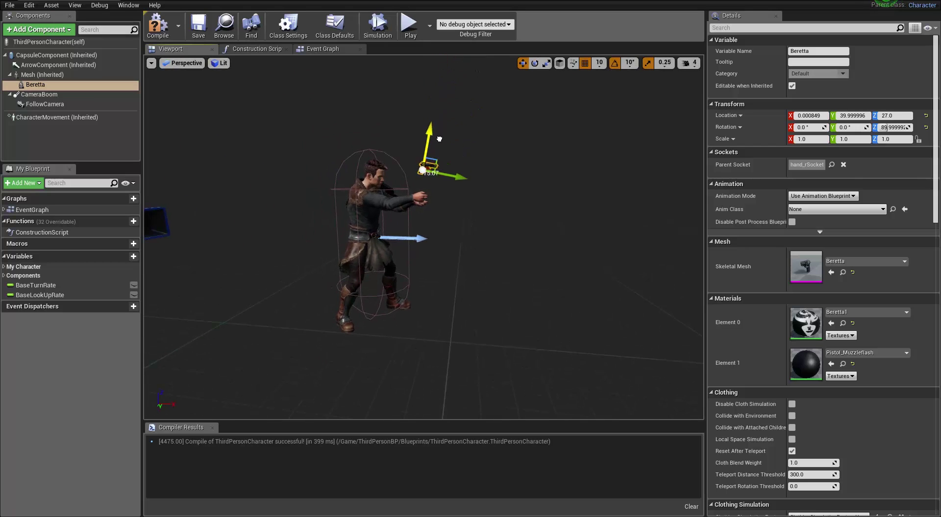
scroll(401, 191, up, 6)
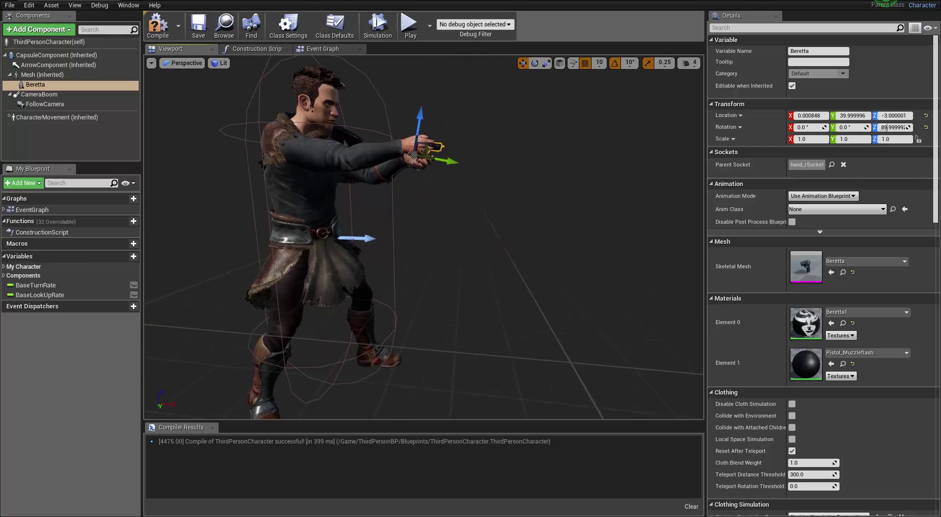
right_drag(401, 191, 447, 193)
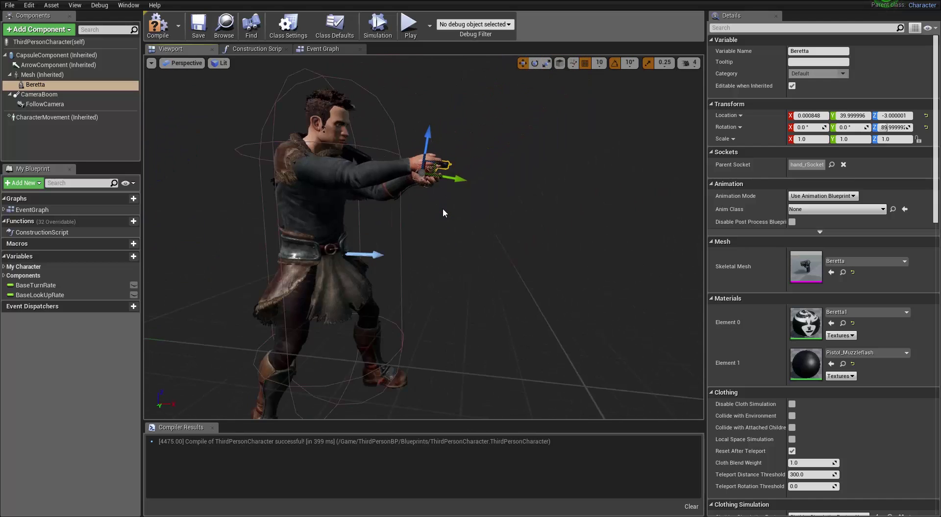
scroll(443, 209, up, 8)
scroll(444, 206, down, 10)
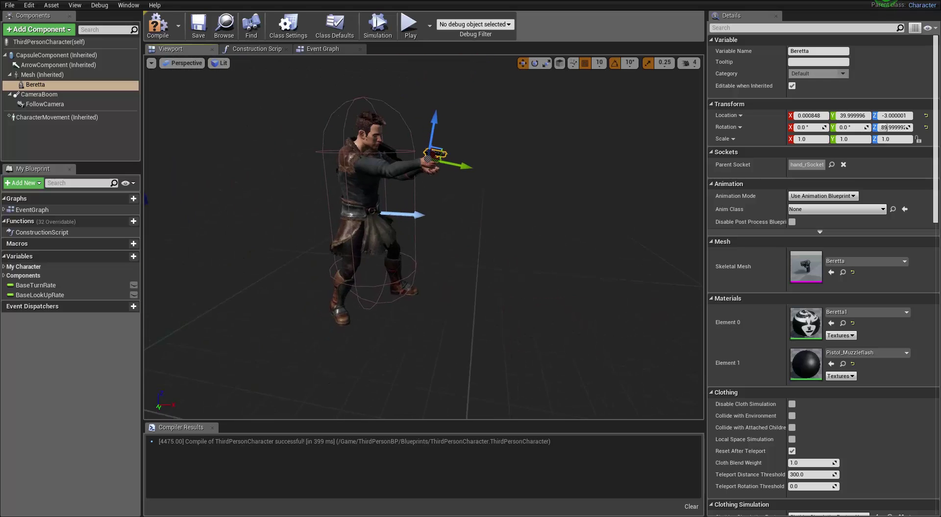
Bring the Beretta back along Y to about 0 so it sits at the character's right hand
right_drag(444, 201, 334, 201)
right_drag(570, 167, 463, 168)
middle_drag(294, 171, 457, 171)
scroll(413, 172, up, 4)
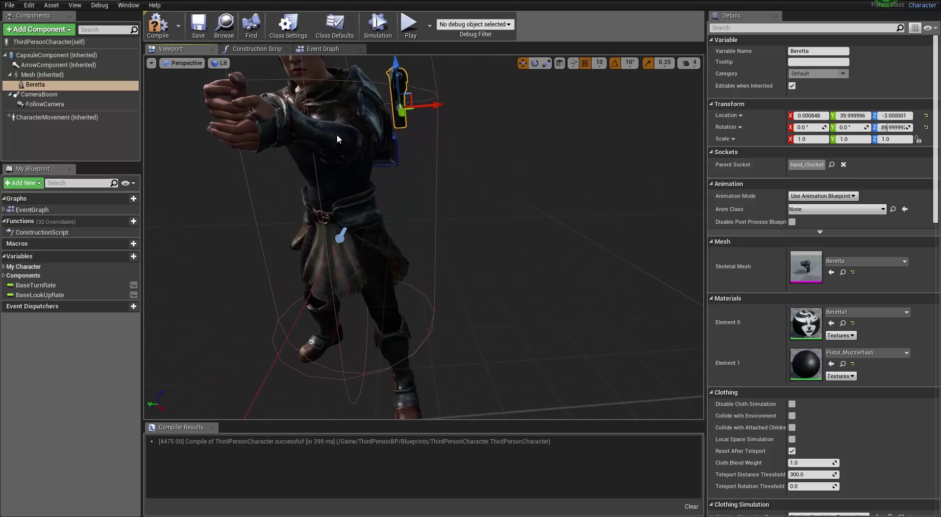
middle_drag(339, 139, 309, 71)
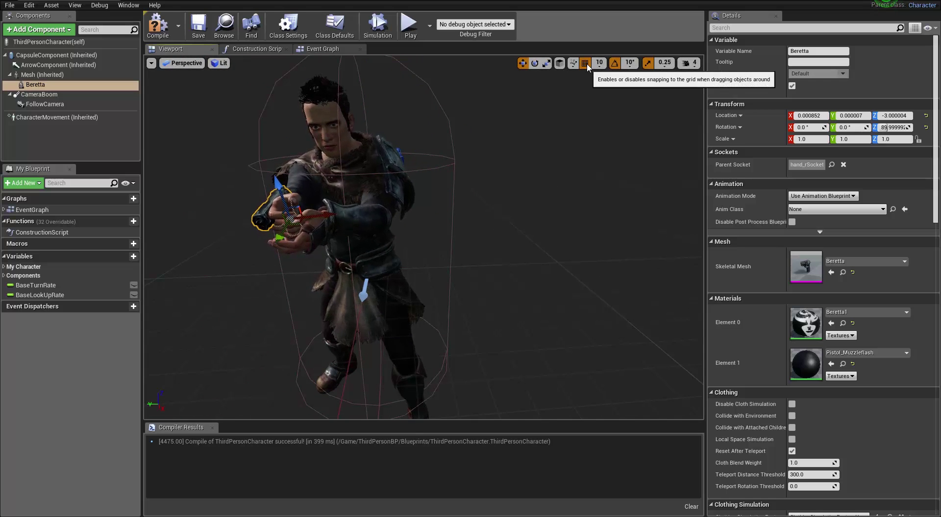
Fit the Beretta into the right hand's grip with grid snapping turned off, and compile the character blueprint
drag(319, 214, 351, 242)
alt+right_drag(351, 242, 346, 224)
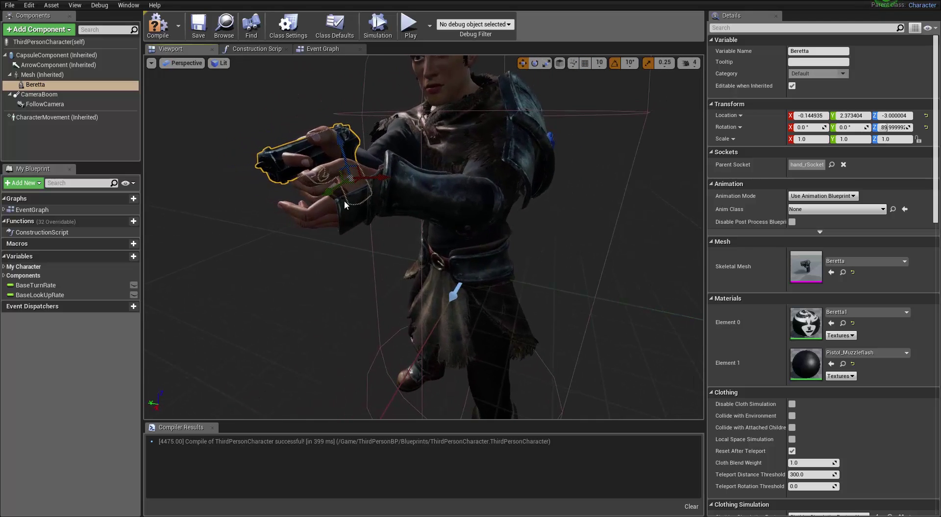
drag(323, 190, 292, 119)
right_drag(314, 130, 309, 218)
click(308, 219)
mouse_move(358, 181)
right_down()
mouse_move(387, 180)
mouse_move(358, 180)
right_up()
click(158, 27)
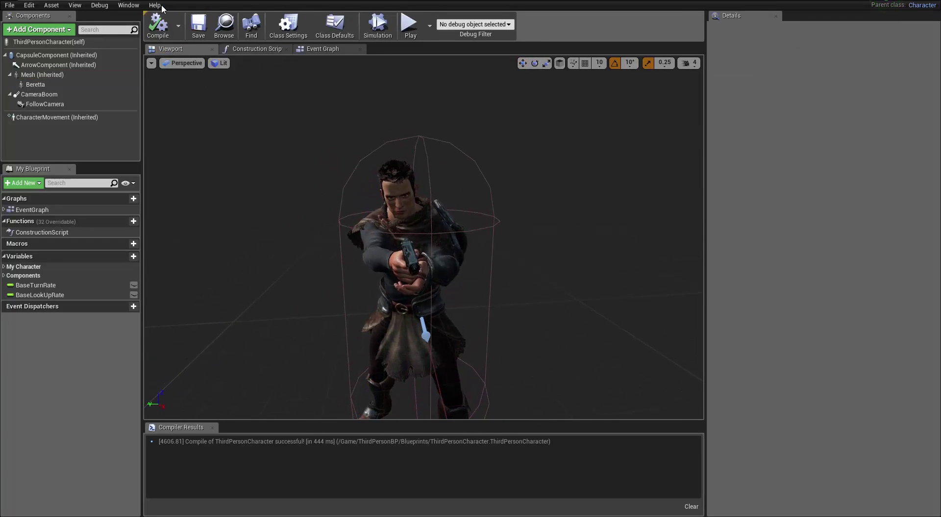
Play the level and run the character in several directions to check how the pistol follows his hand
click(112, 2)
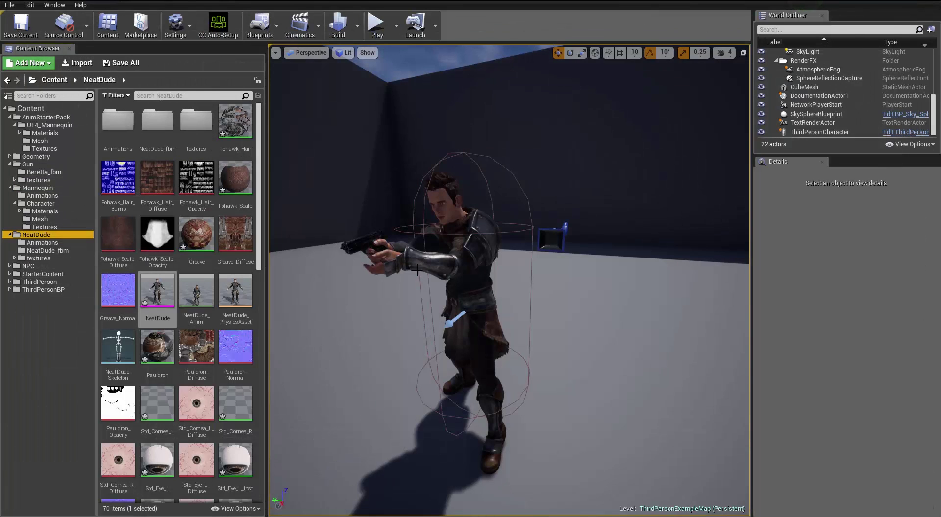
click(377, 25)
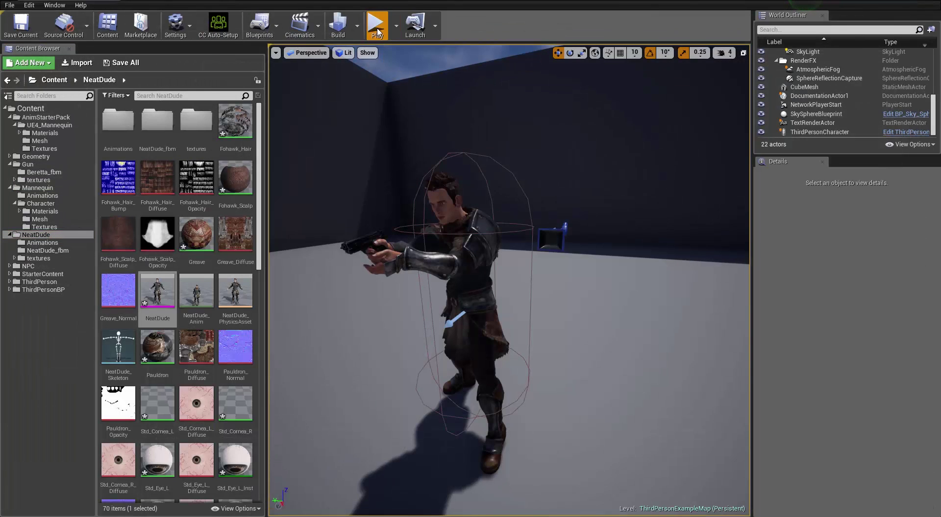
click(484, 325)
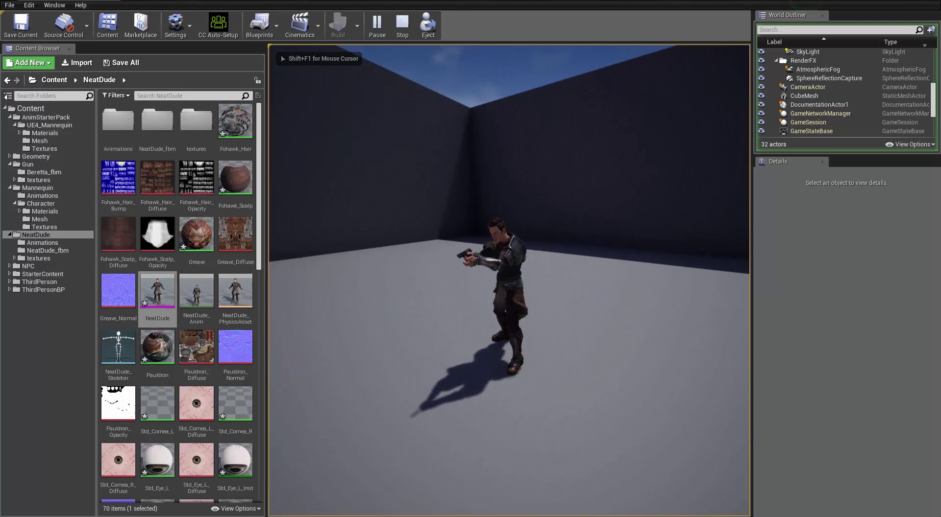
key(s)
key(w)
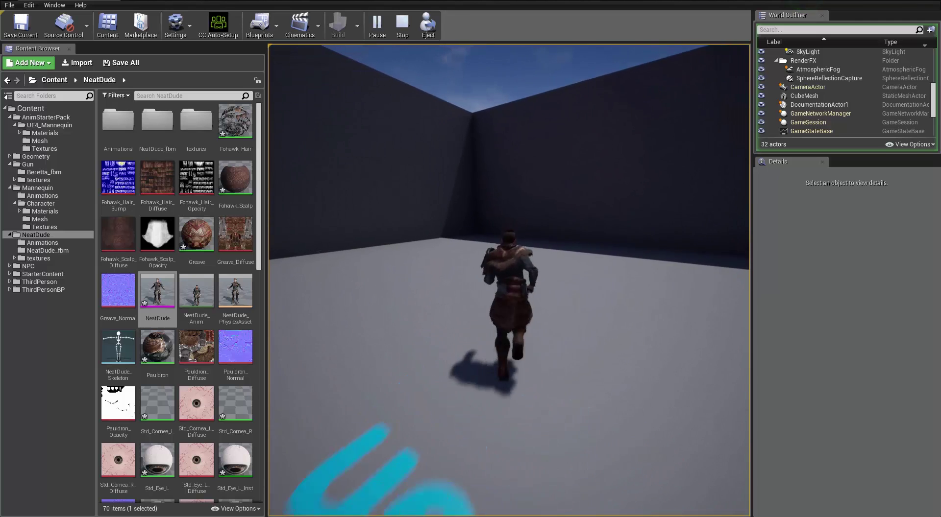
key(s)
key(d)
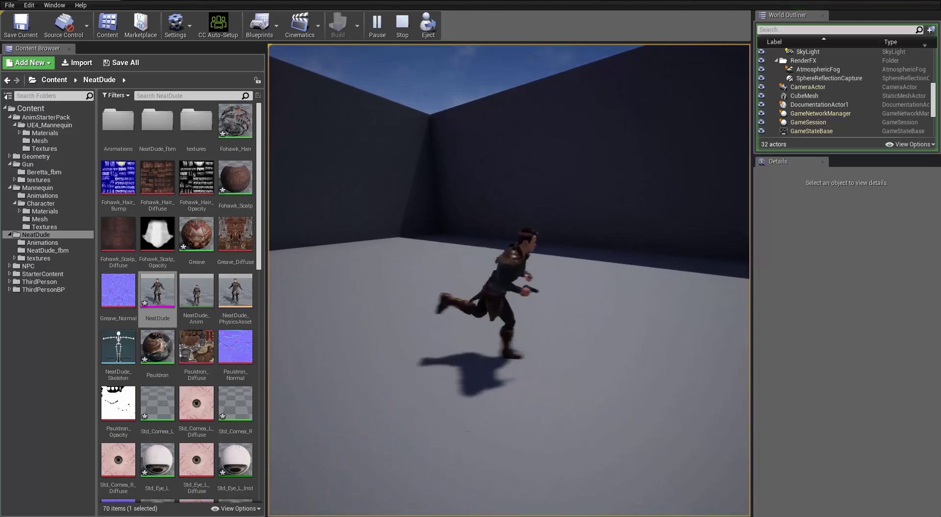
key(a)
key(s)
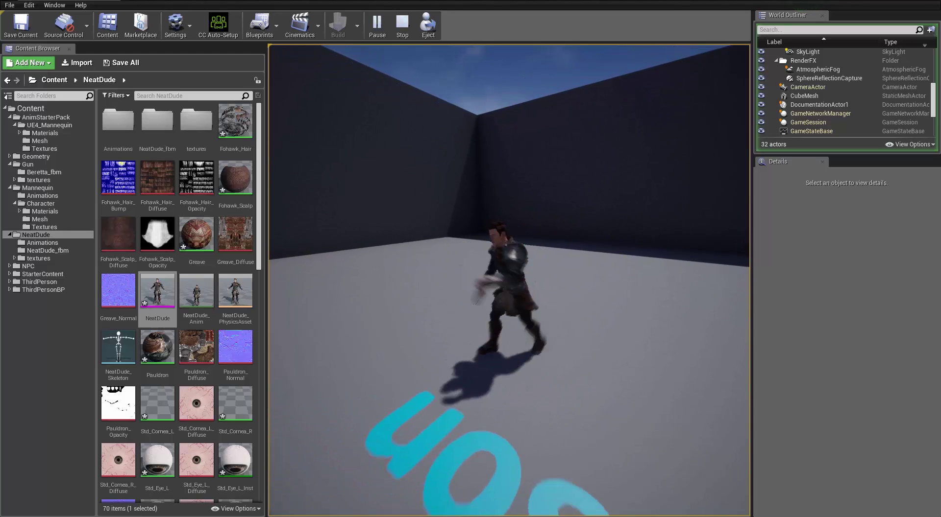
key(d)
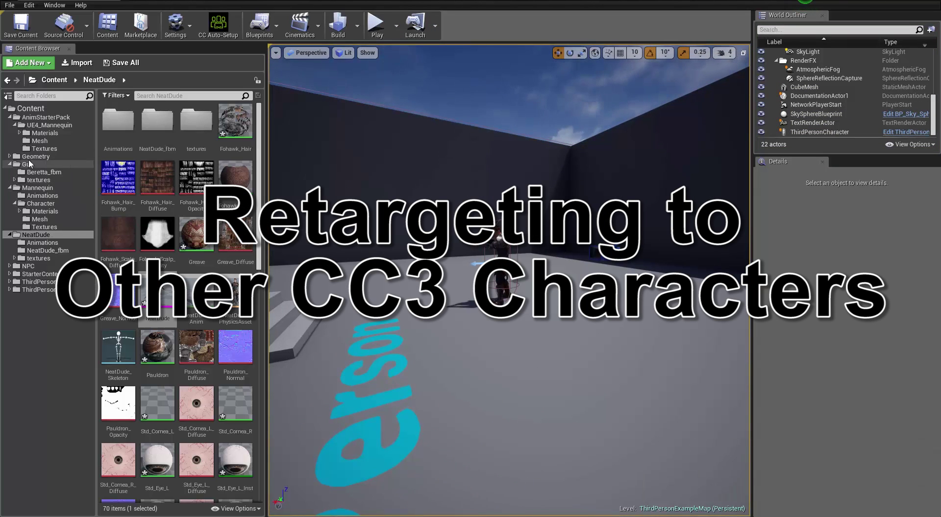
Open NPC_Anim from the NPC folder and examine the character's body and facial animation up close
click(10, 164)
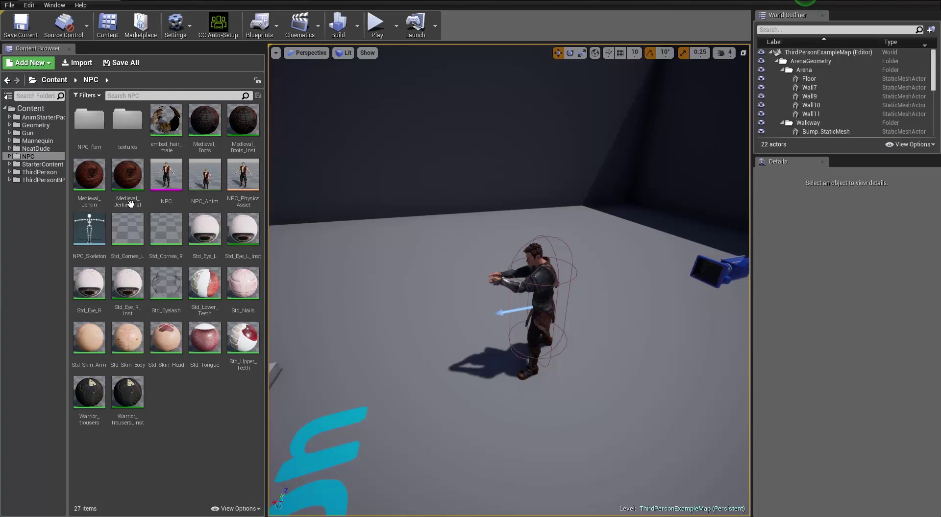
mouse_move(166, 183)
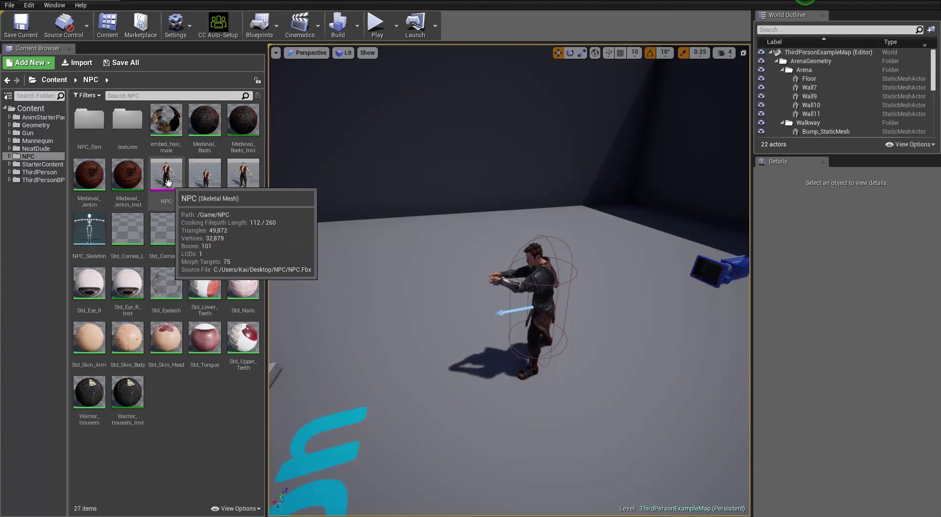
double_click(210, 179)
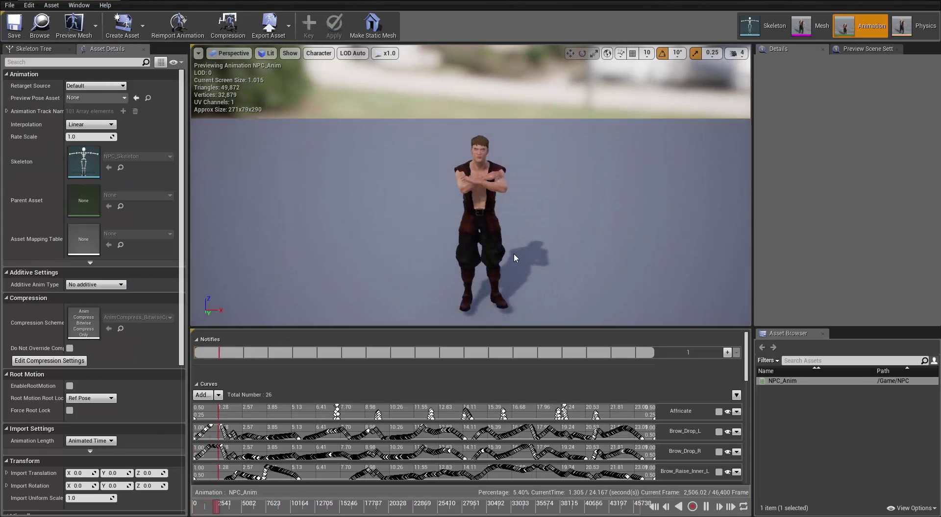
scroll(470, 185, up, 7)
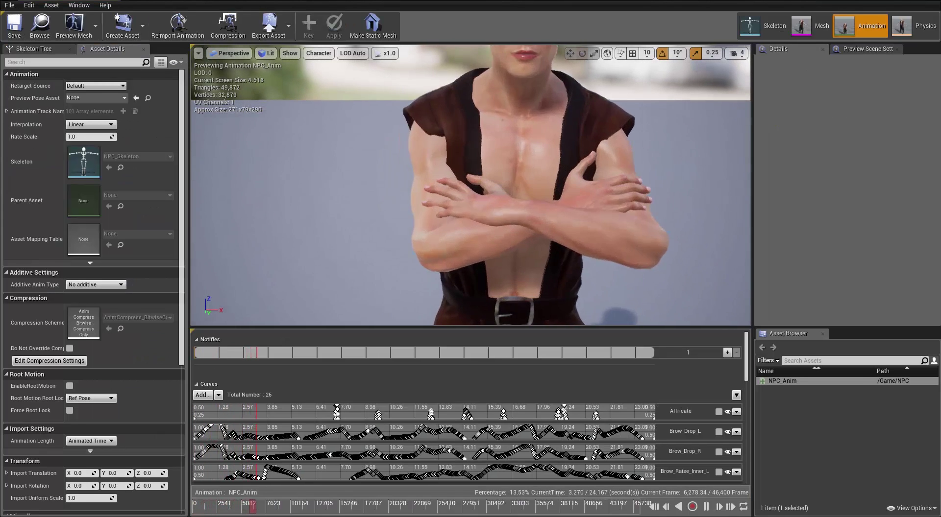
scroll(471, 185, down, 2)
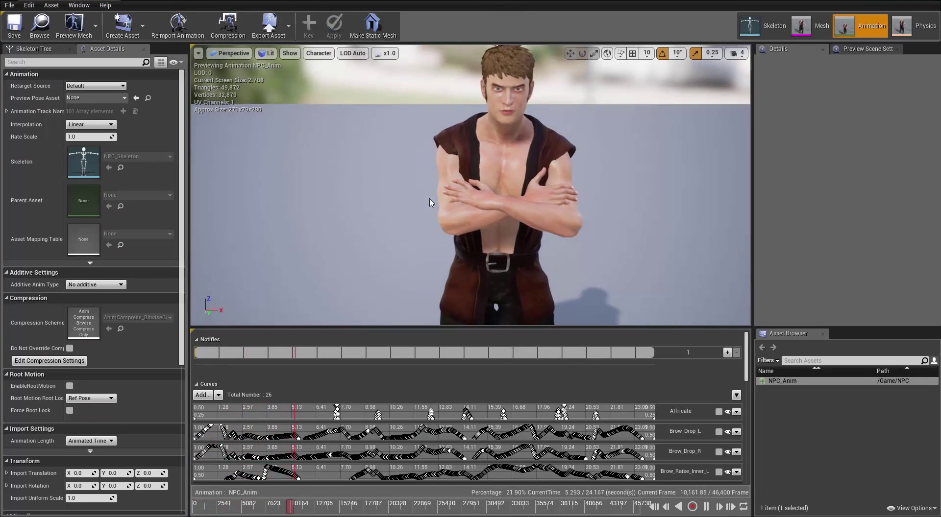
mouse_move(430, 203)
alt+mouse_down()
mouse_move(483, 203)
mouse_move(446, 203)
alt+mouse_up()
Retarget NPC_Anim to NeatDude_Skeleton, keeping the default retarget options
click(109, 1)
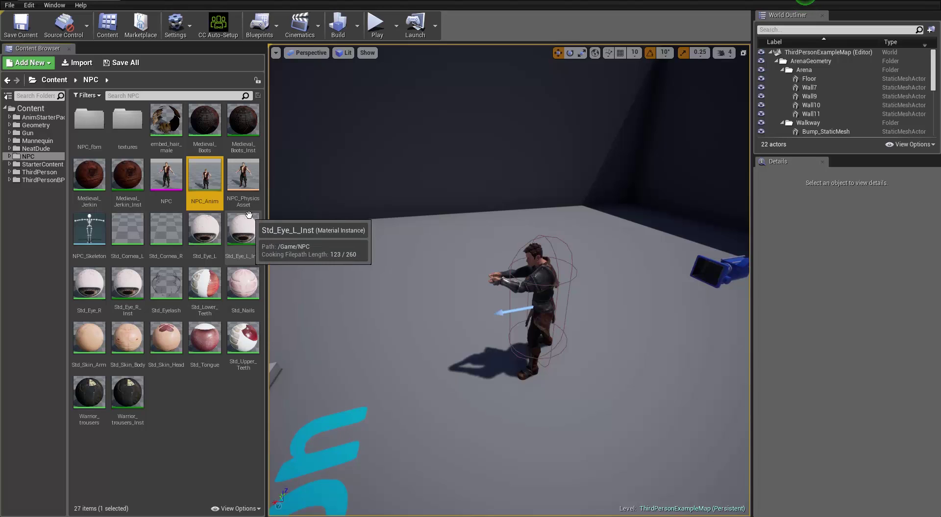
right_click(201, 181)
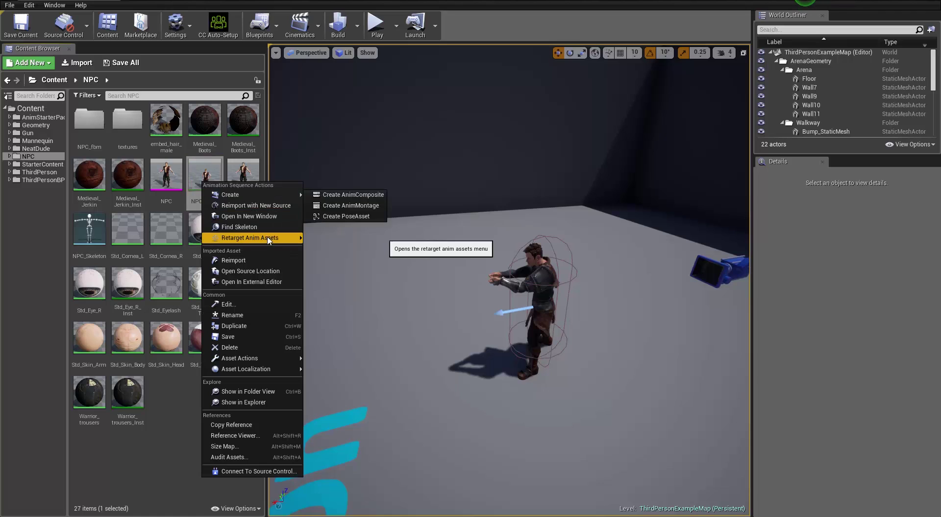
mouse_move(294, 238)
click(338, 238)
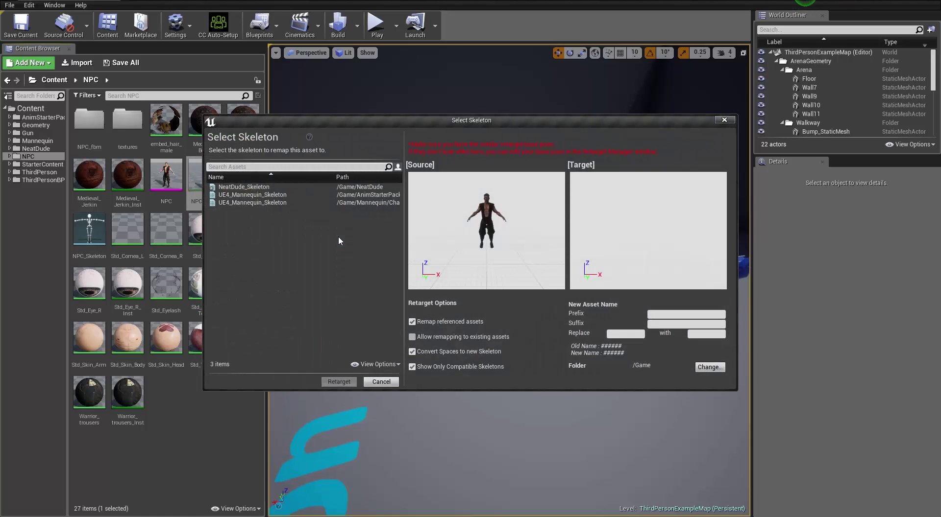
click(245, 187)
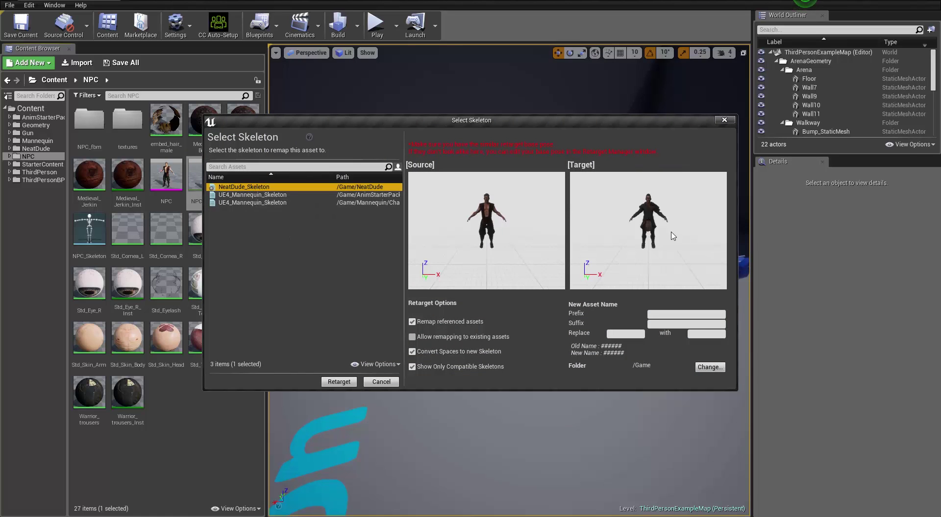
click(338, 382)
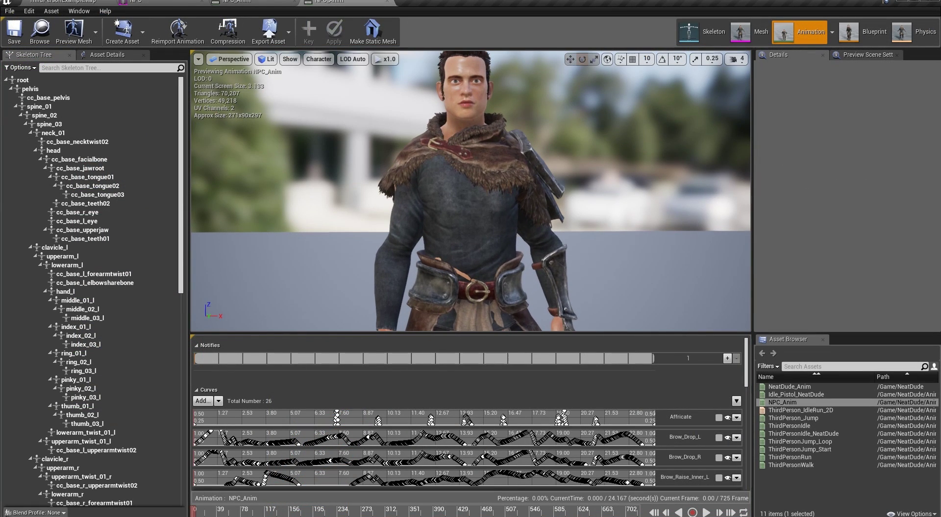
Play the retargeted NPC_Anim on NeatDude from its start and examine the arm, body and facial movement
click(705, 512)
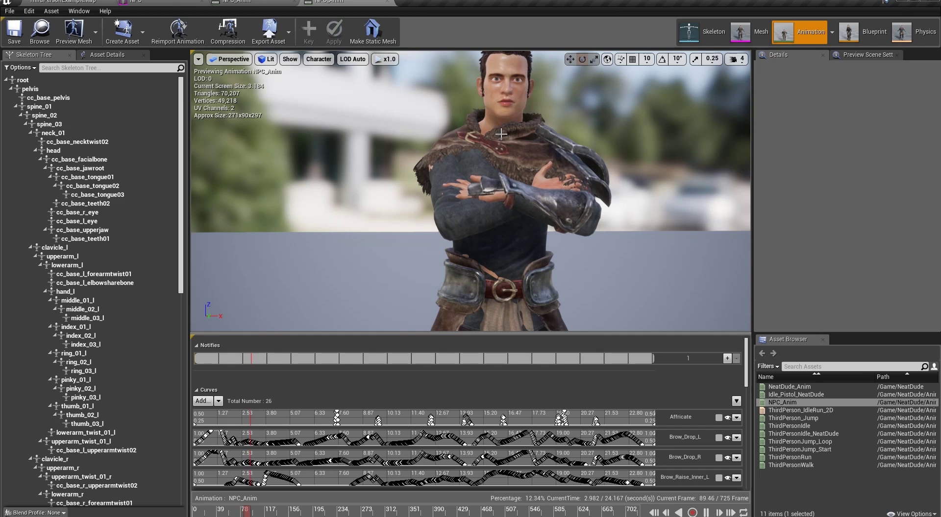
click(706, 512)
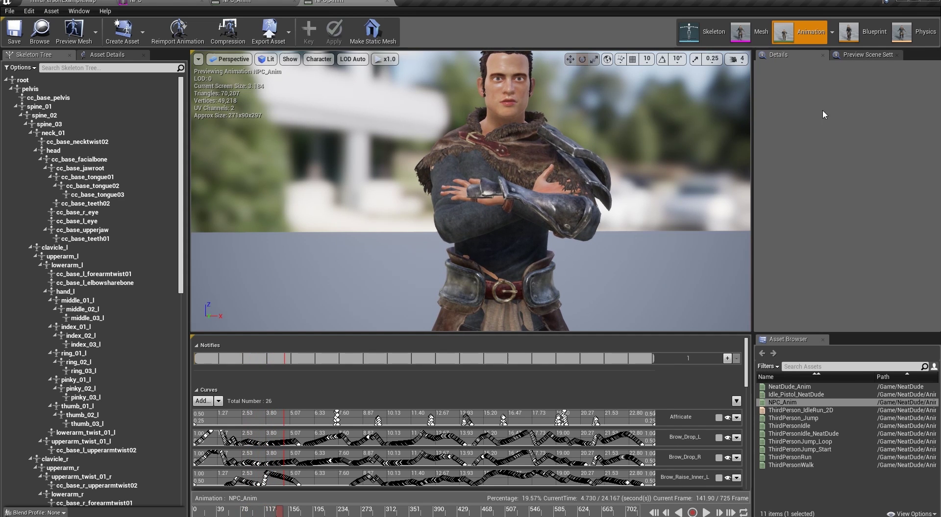
click(746, 38)
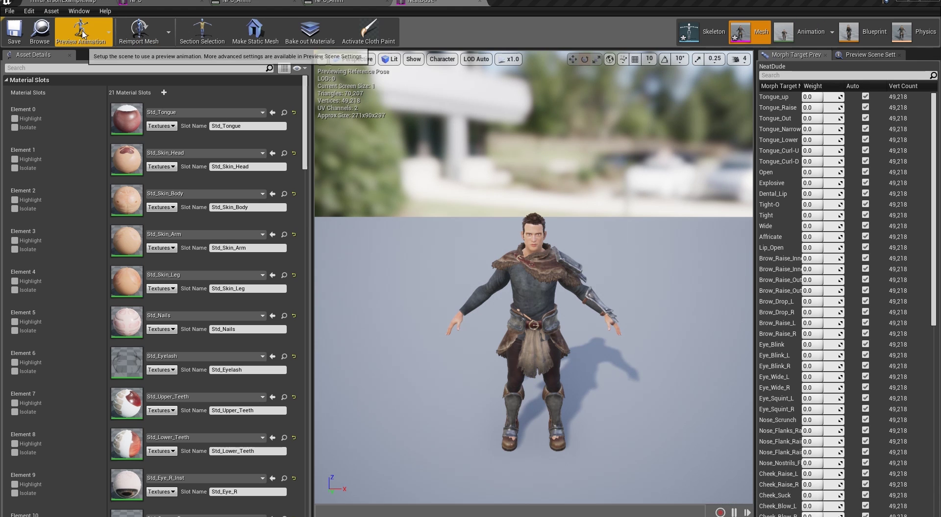
click(804, 32)
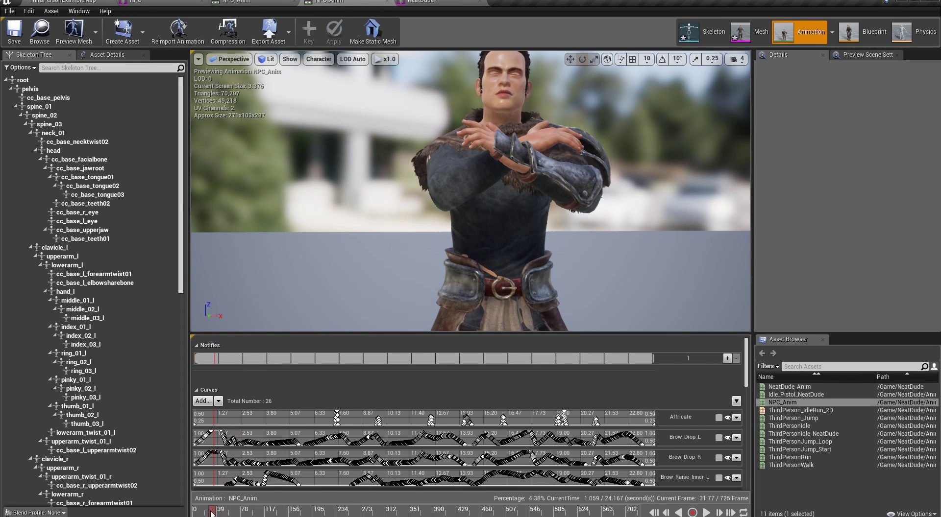
drag(335, 514, 194, 515)
click(710, 513)
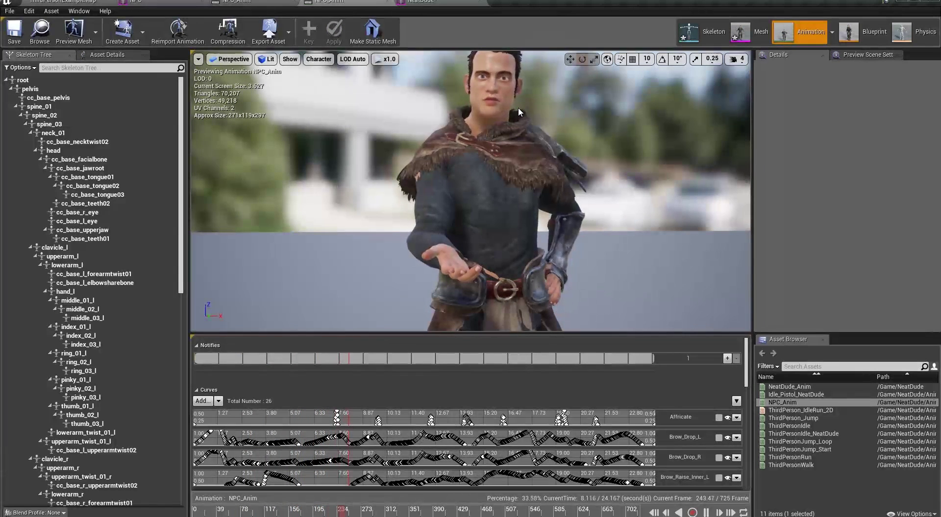
click(706, 513)
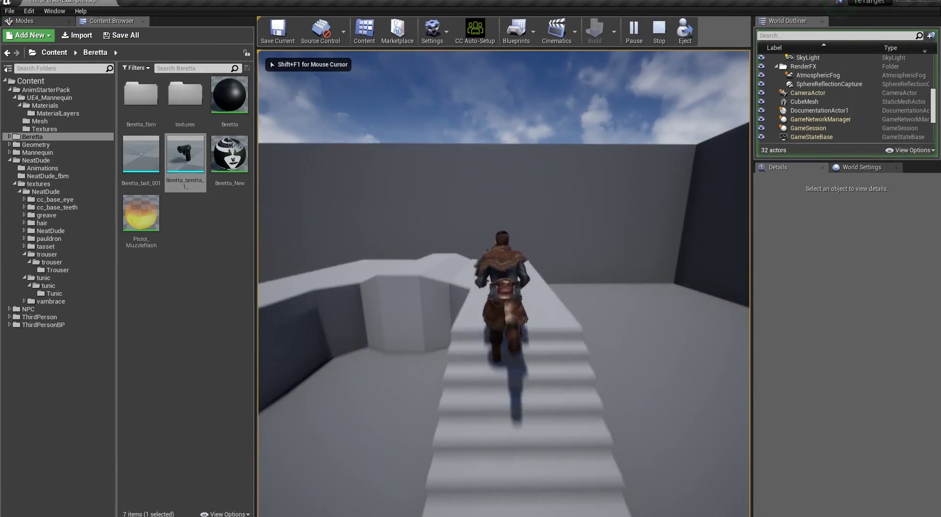
Run and jump the character around the level to check his movement and pistol idle pose, and end the play session
key(w)
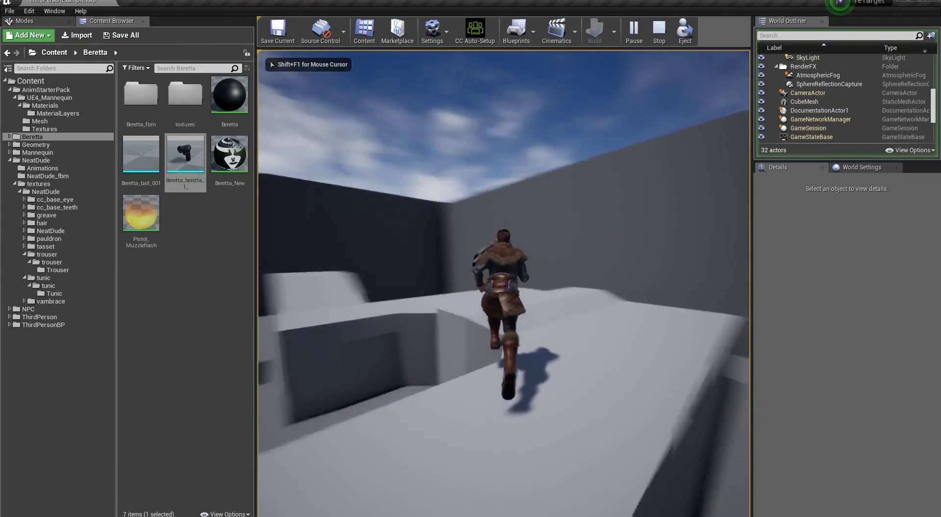
key(space)
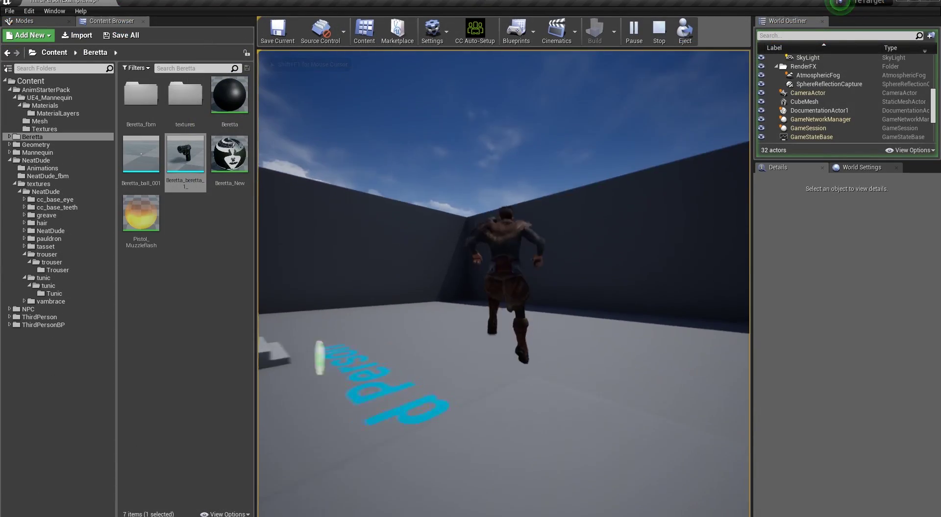
key(w)
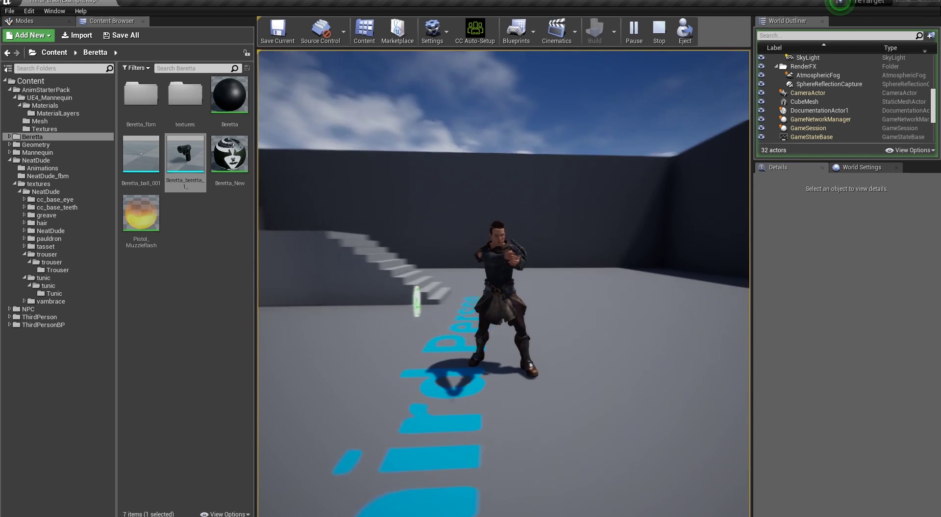
key(w)
key(s)
key(s)
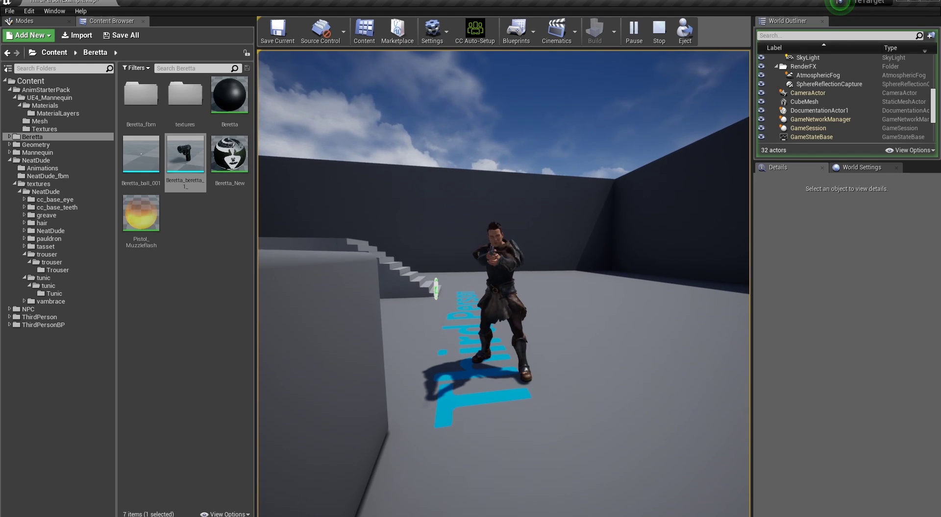
key(s)
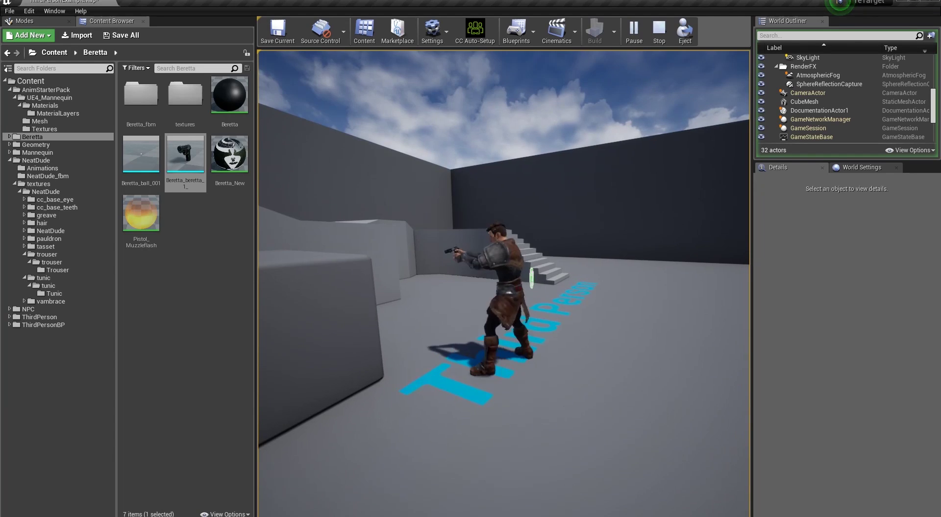
key(w)
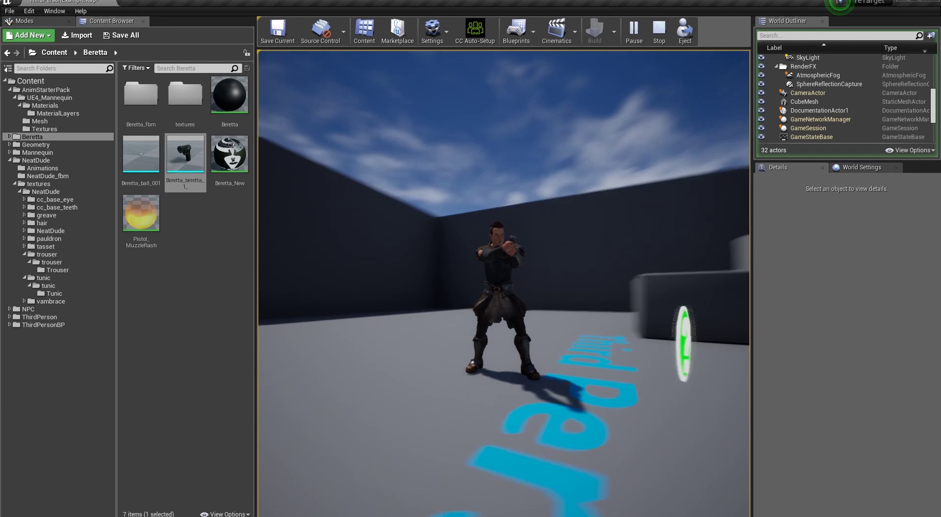
key(Escape)
mouse_move(590, 225)
right_down()
mouse_move(505, 260)
mouse_move(602, 239)
right_up()
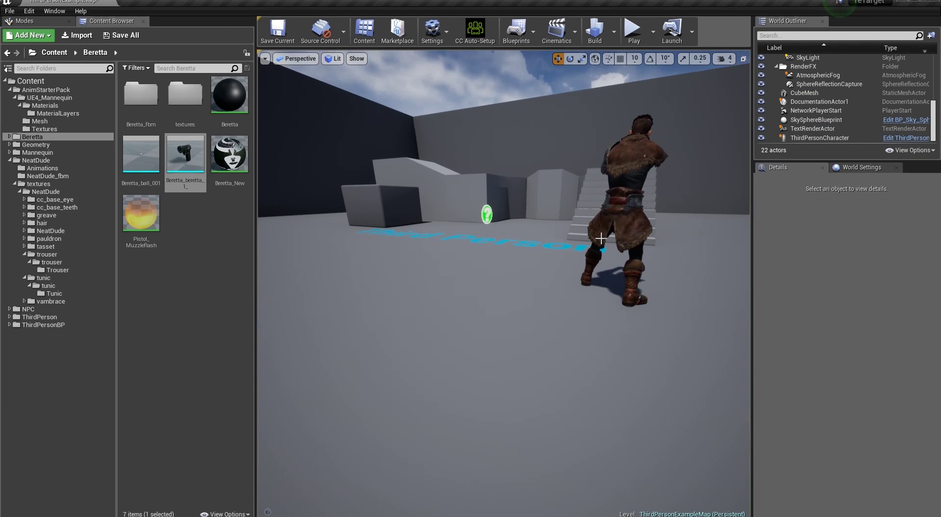